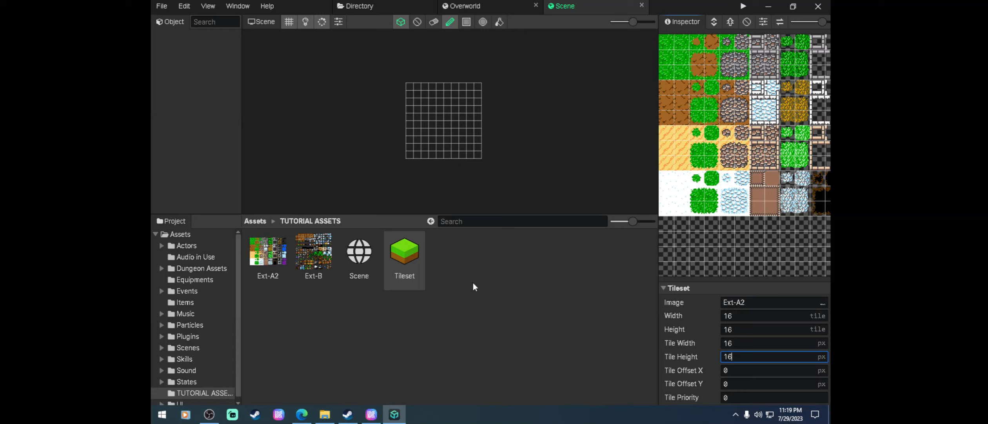
Step: Show the Tileset's Ext-A2 palette and pick its top-left grass tile for painting
click(419, 237)
click(356, 250)
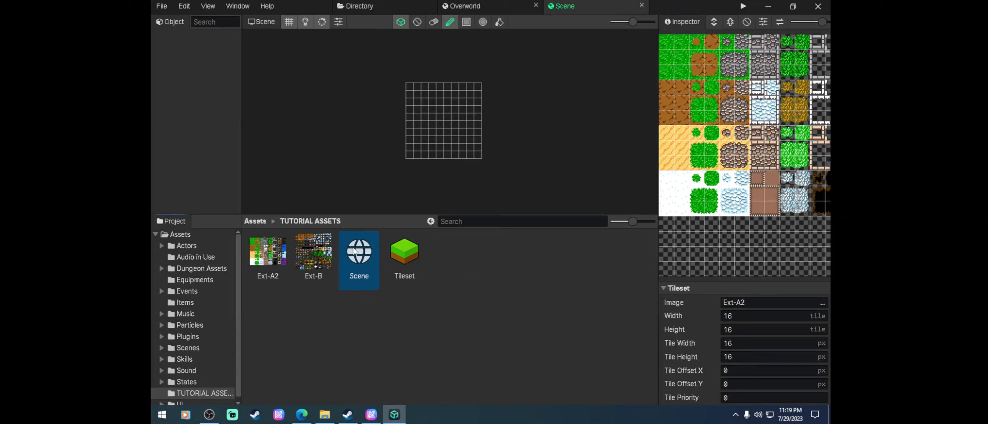
click(403, 260)
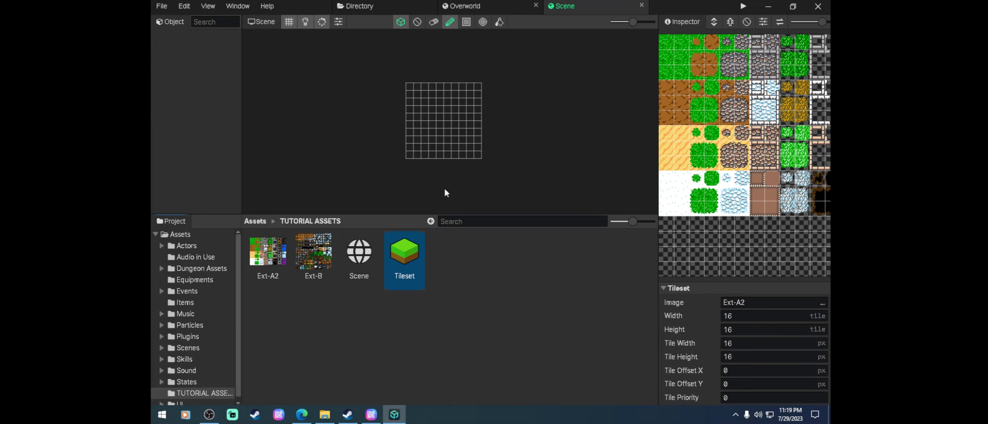
scroll(430, 132, up, 2)
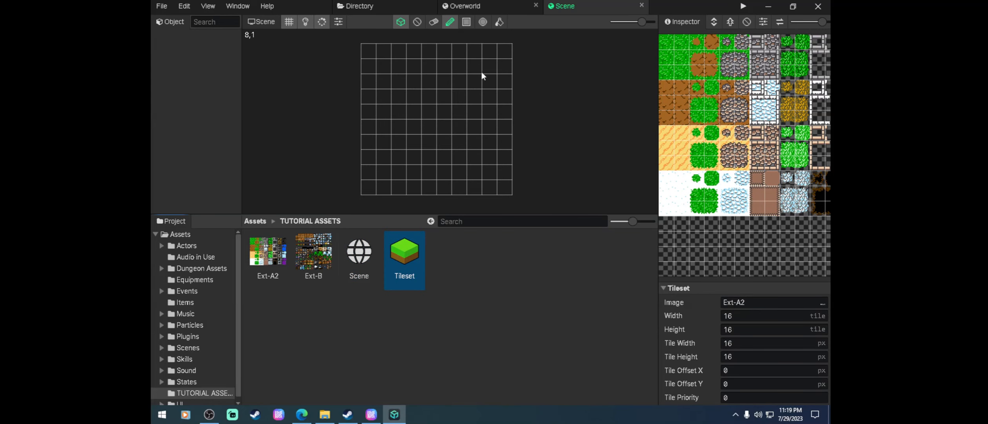
click(667, 46)
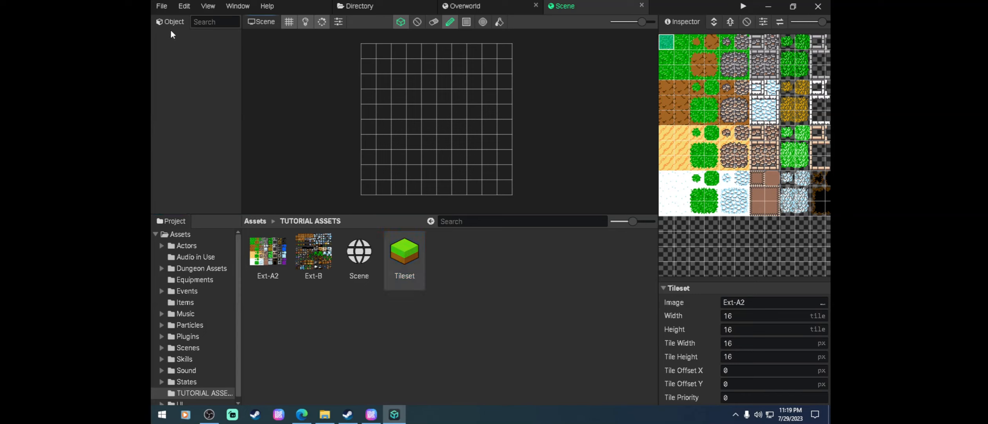
Step: Create a Tilemap object in the scene, 10×10 tiles on the Background layer at 0,0
click(173, 51)
right_click(165, 52)
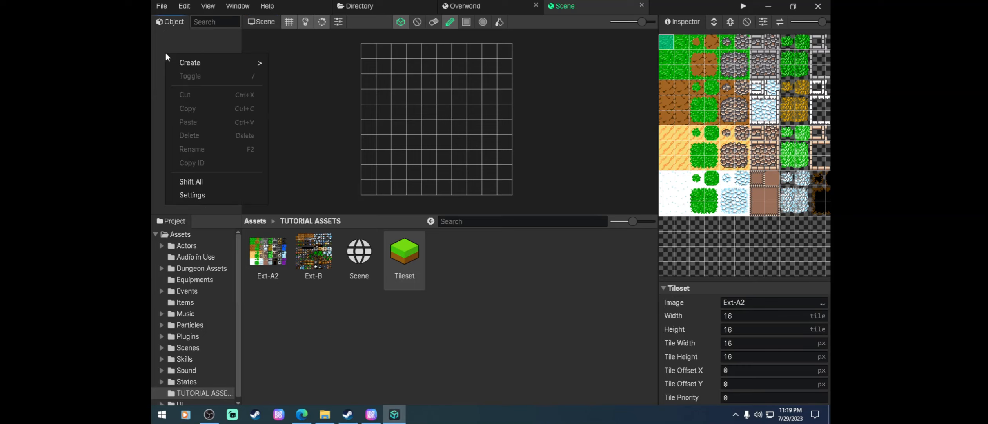
mouse_move(243, 63)
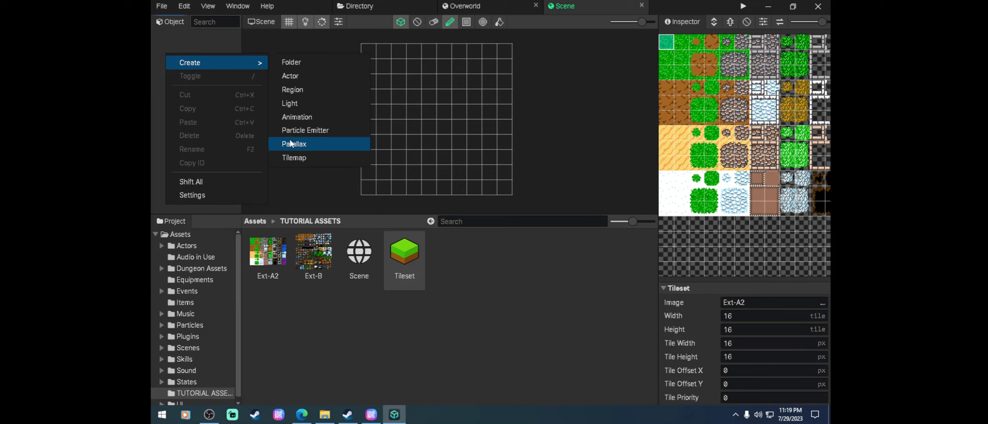
click(294, 158)
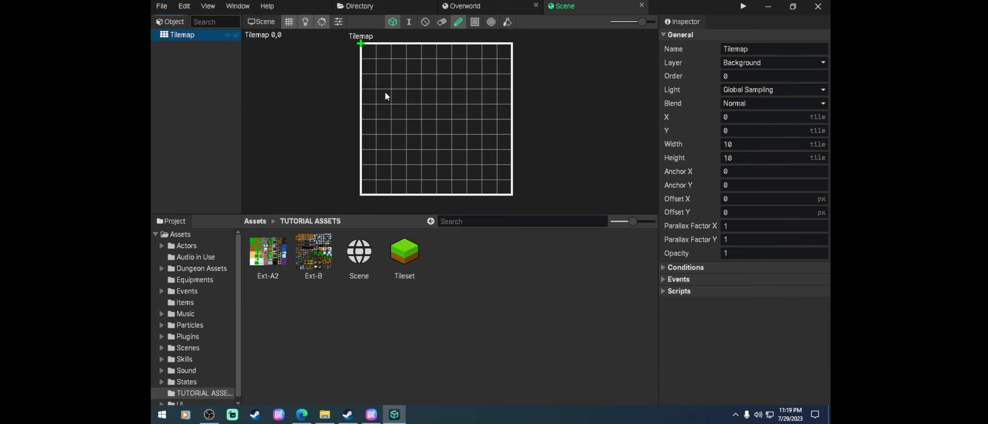
scroll(349, 98, down, 2)
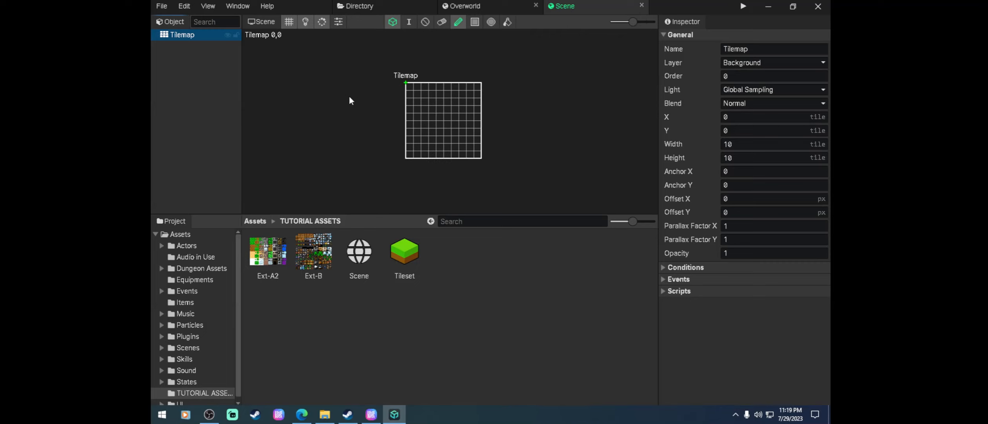
click(375, 251)
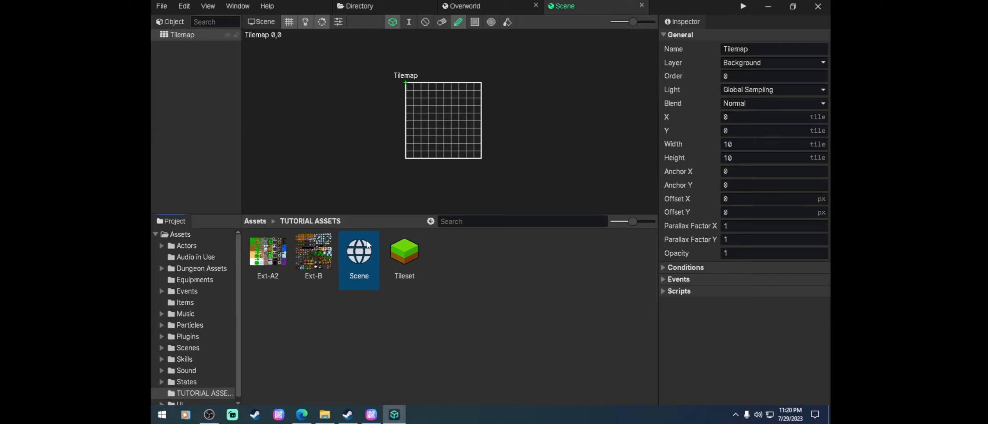
Step: Set the scene's width and height to 20 tiles, then select the 10×10 Tilemap
click(345, 20)
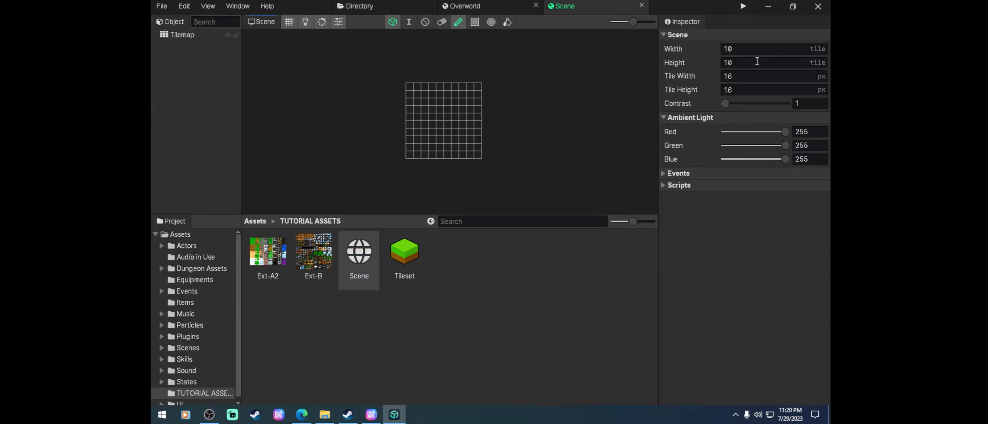
click(761, 49)
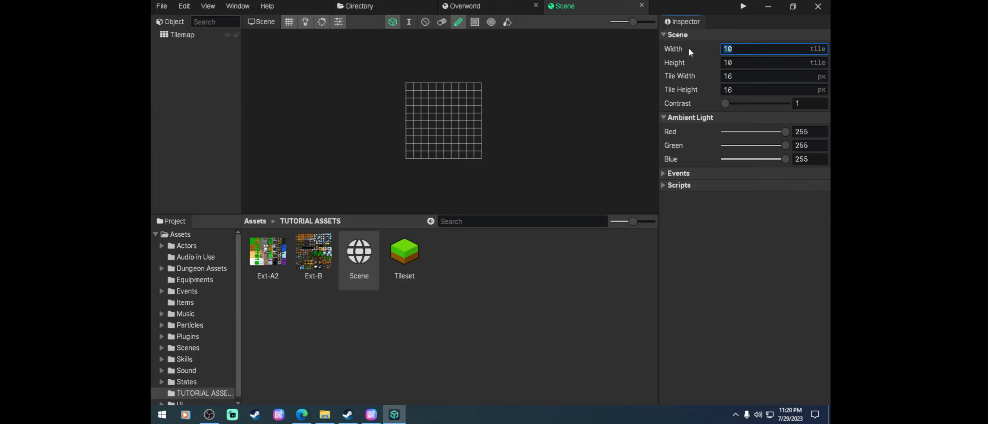
text(20)
key(Tab)
text(20)
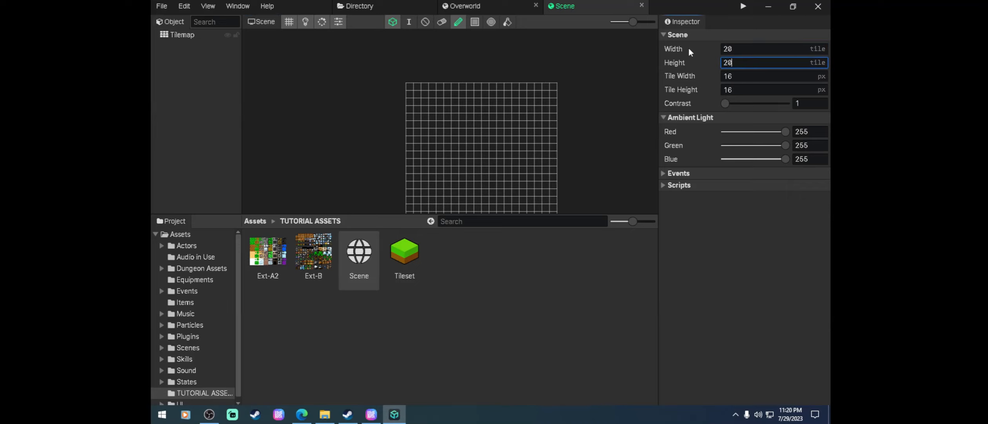
click(177, 33)
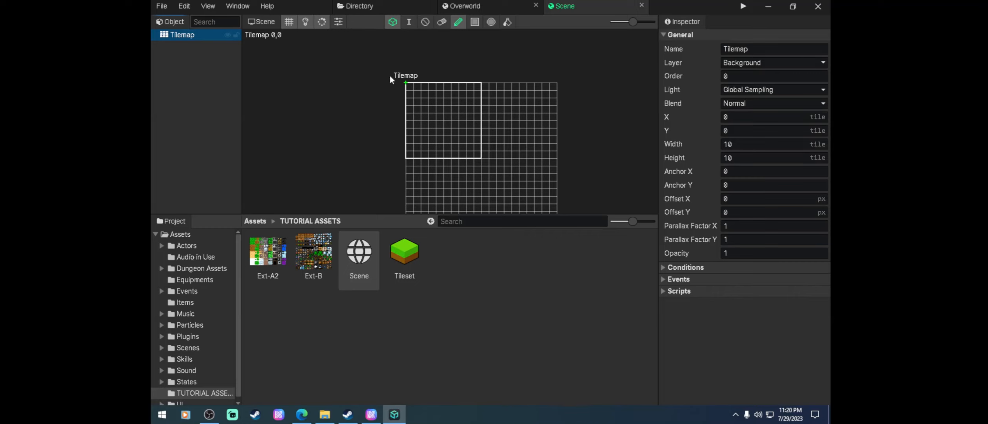
Step: Add a second Tilemap and compare its size with the first
right_click(193, 49)
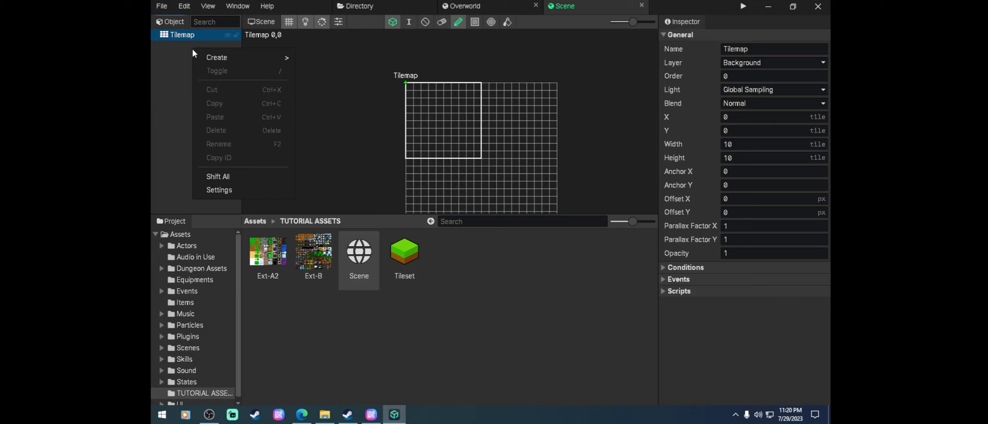
mouse_move(235, 57)
click(322, 152)
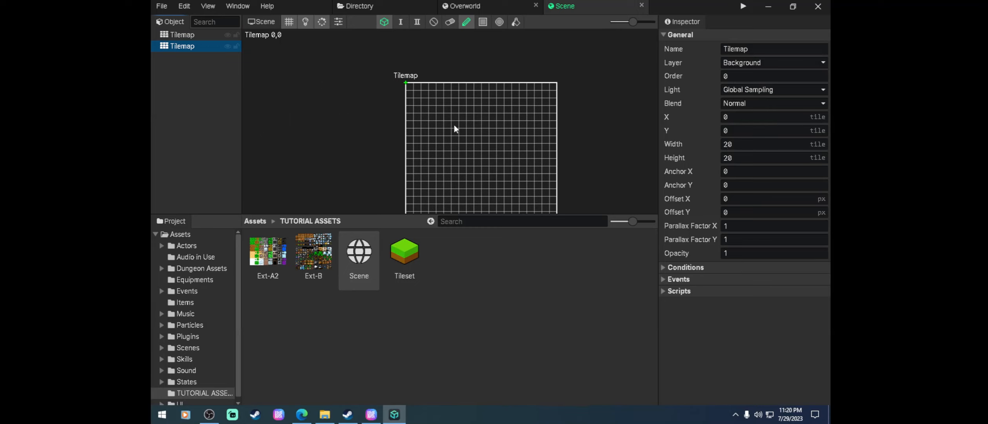
click(188, 34)
click(186, 46)
click(189, 35)
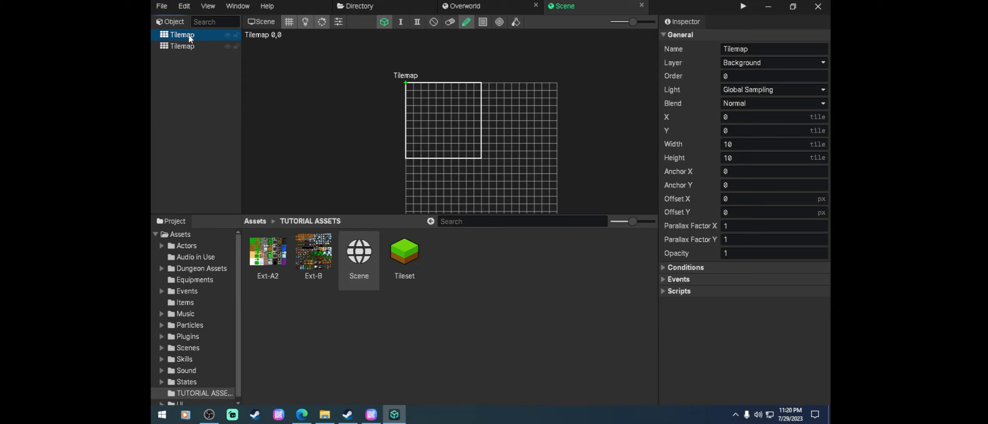
Step: Delete the second Tilemap and reopen the scene settings, now 10×10
click(188, 45)
key(Delete)
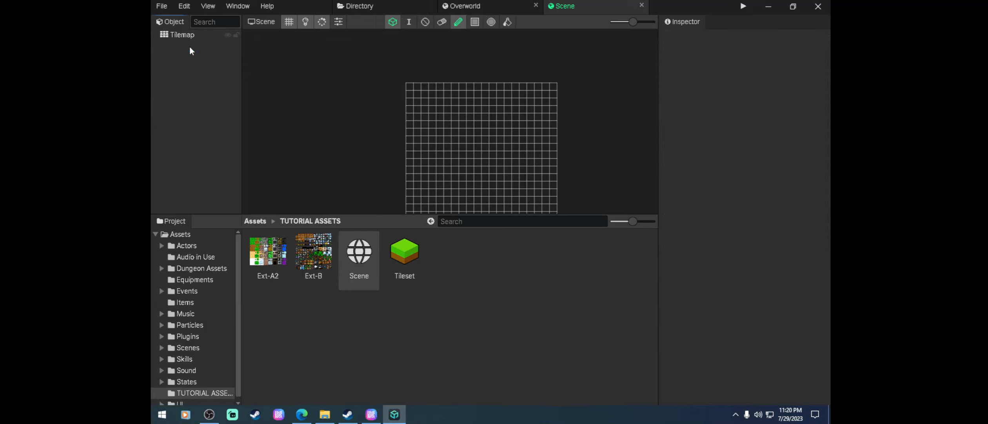
click(256, 63)
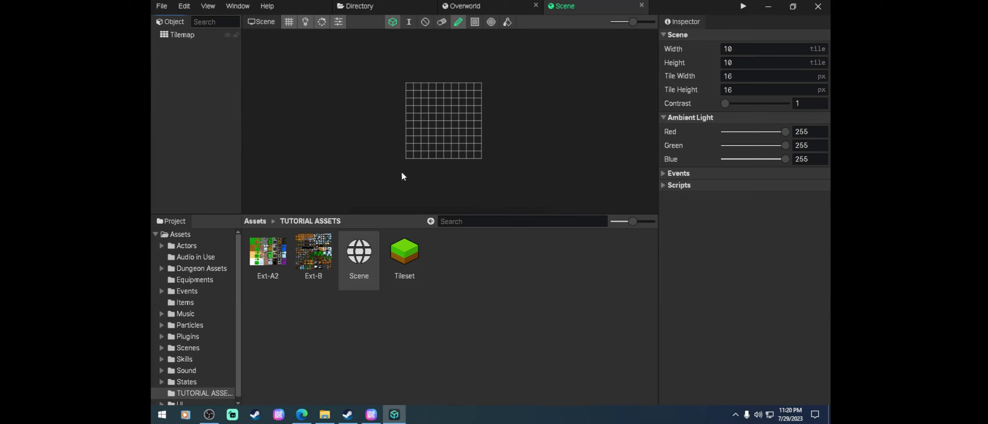
Step: Bring up the Ext-A2 palette and put the Tilemap into tile-painting mode, zoomed in
click(416, 253)
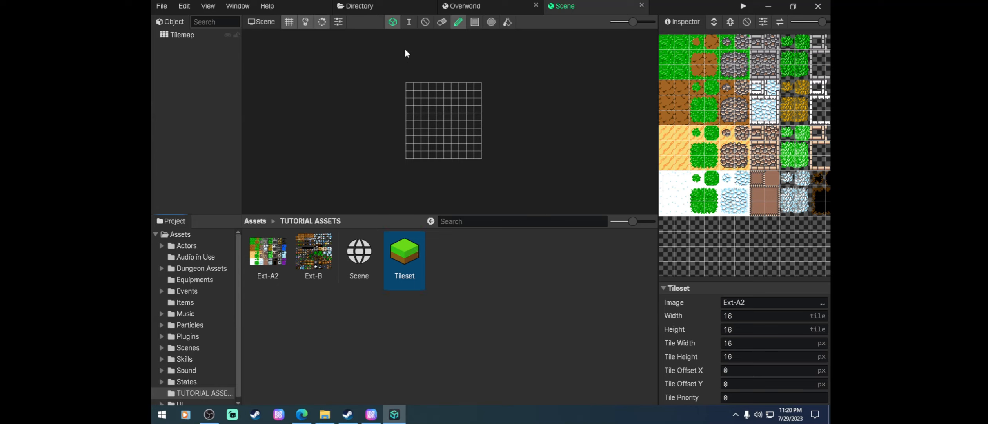
click(407, 25)
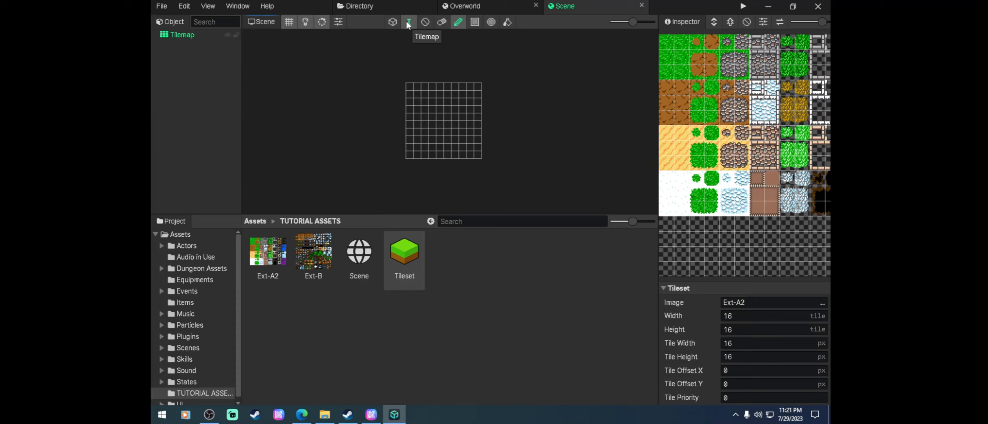
scroll(424, 74, up, 2)
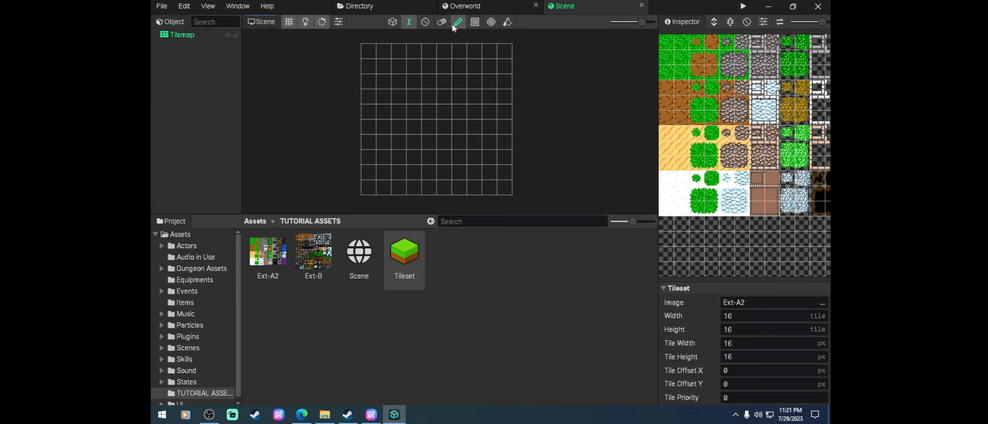
Step: Paint grass: a 2×2 corner block, a rectangle over columns 2–6 of rows 0–3, and an ellipse patch
click(442, 23)
key(w)
click(369, 51)
drag(368, 64, 384, 54)
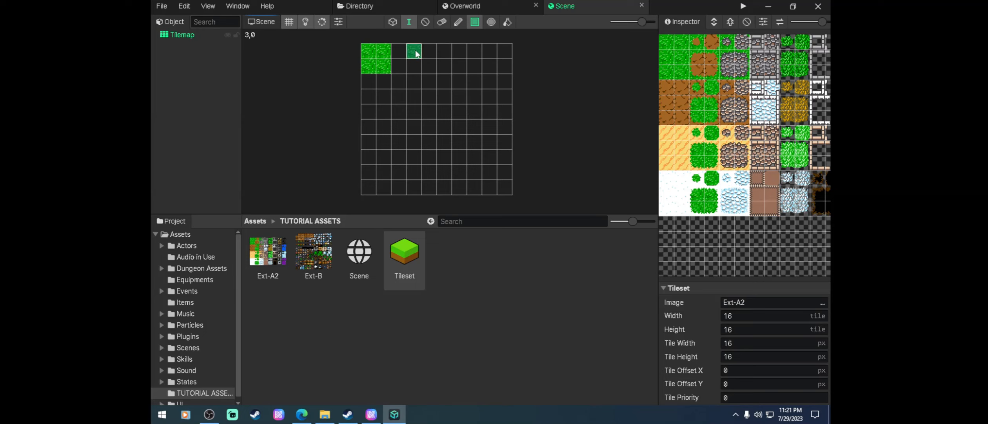
drag(400, 51, 471, 90)
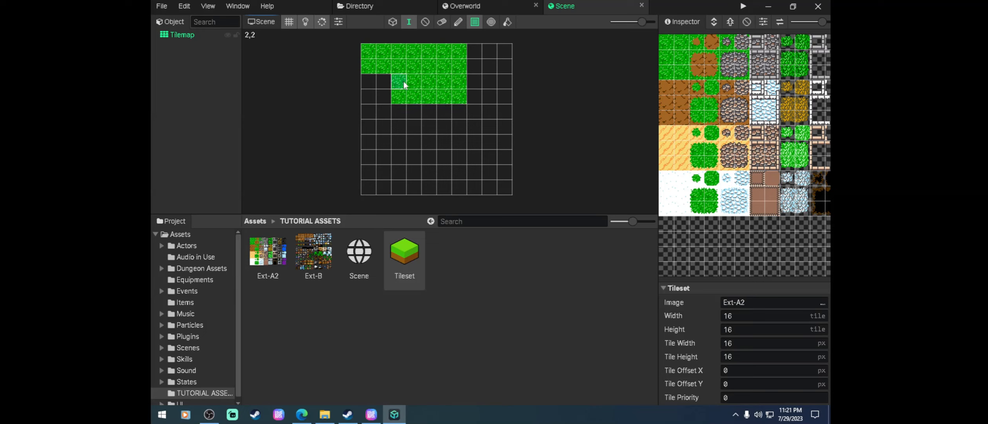
click(491, 22)
drag(405, 121, 461, 189)
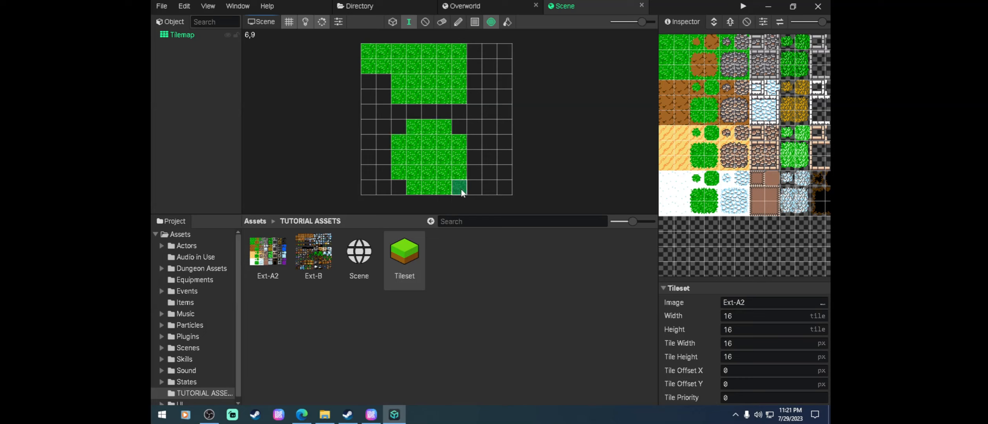
Step: Bucket-fill the rest of the 10×10 map with grass and return to object mode
key(f)
click(489, 113)
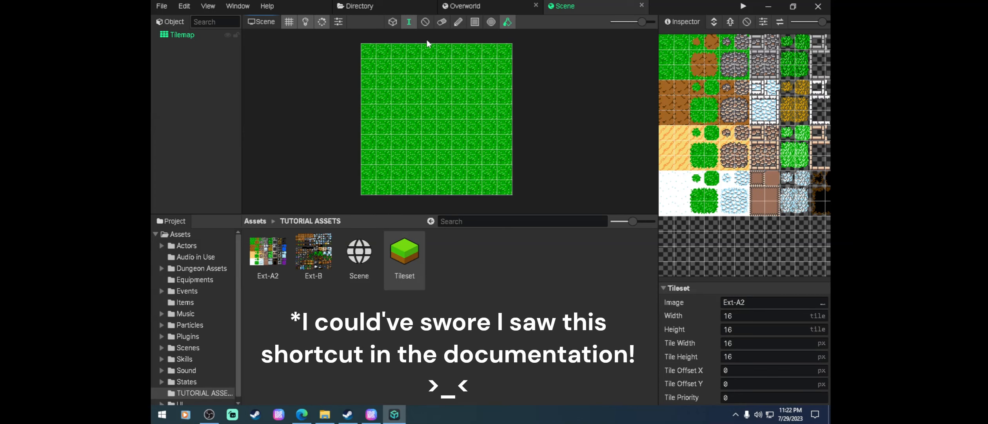
click(397, 22)
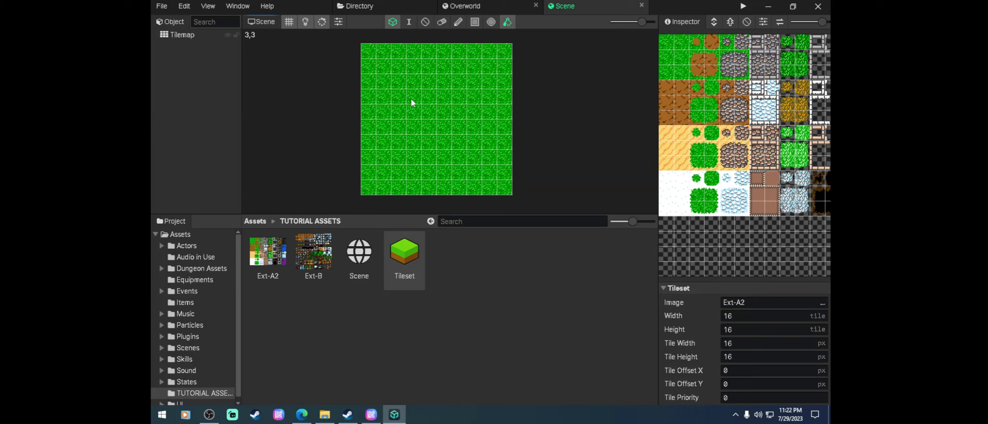
Step: Review the scene size, then view the grass Tilemap's properties: 10×10 on Background at 0,0
click(359, 256)
click(343, 23)
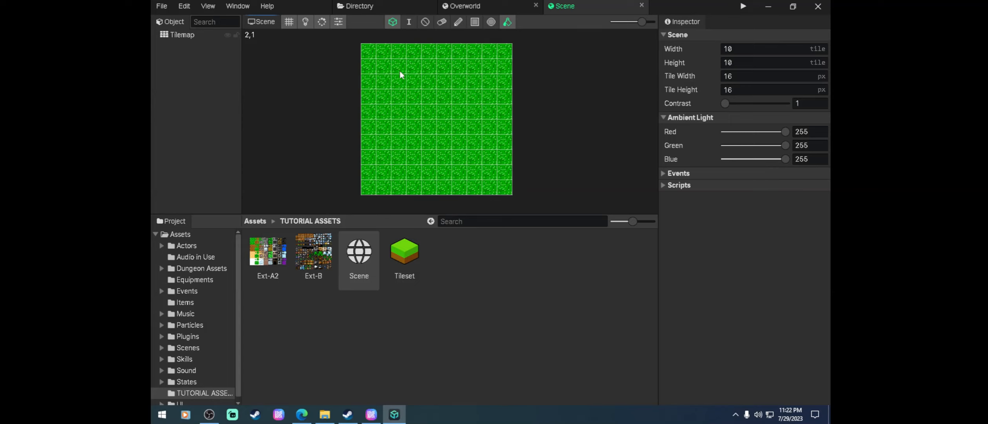
scroll(400, 70, down, 1)
scroll(410, 88, up, 1)
click(190, 37)
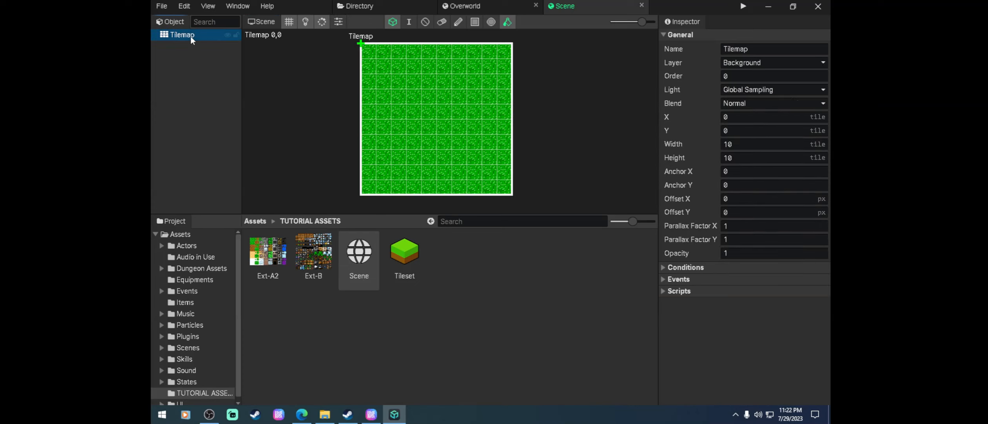
click(392, 23)
scroll(435, 114, down, 2)
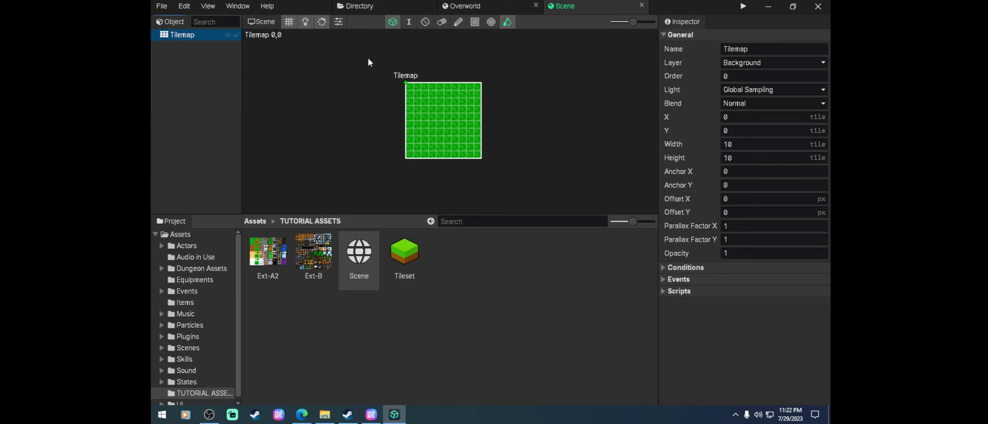
click(375, 242)
click(339, 22)
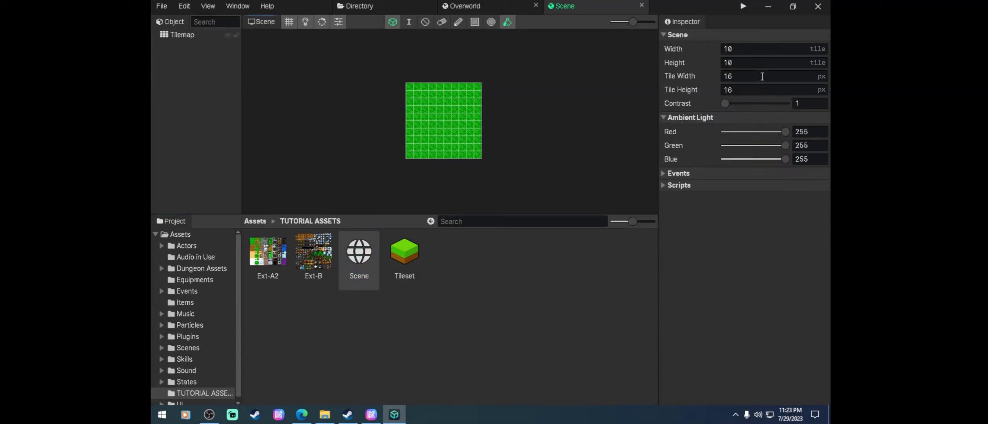
click(730, 75)
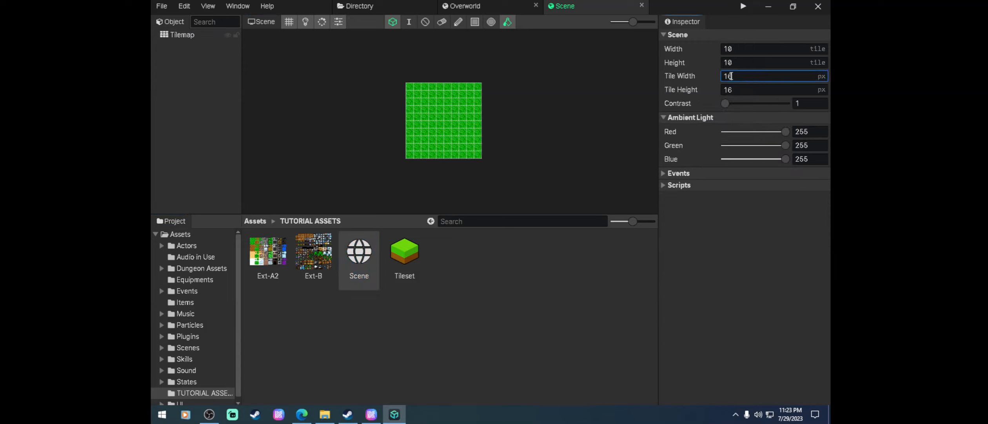
double_click(730, 76)
double_click(757, 49)
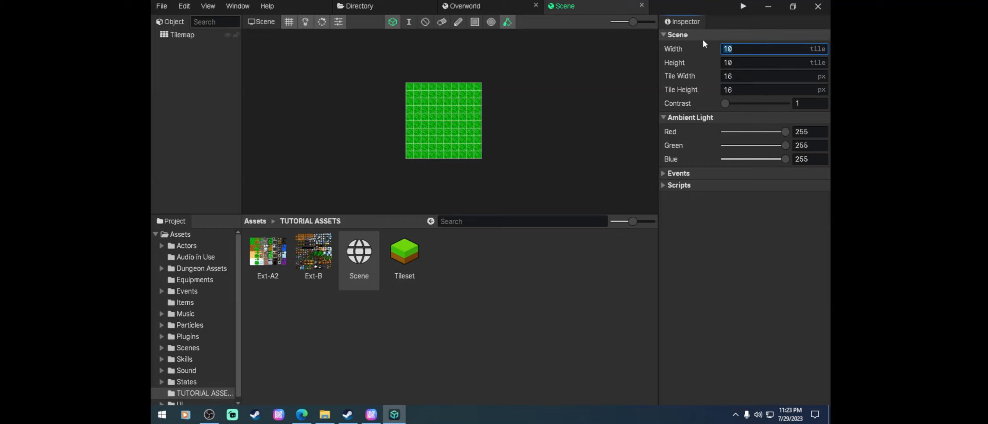
key(Tab)
text(2)
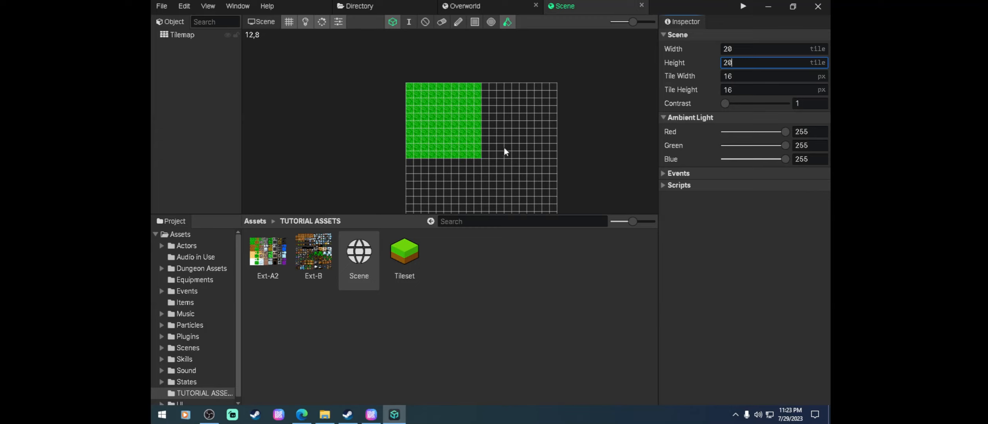
right_drag(517, 140, 517, 140)
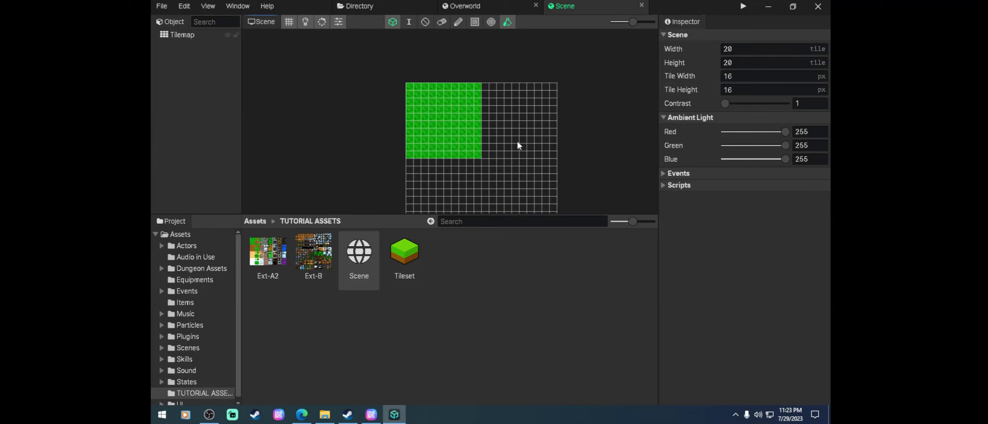
key(ctrl+z)
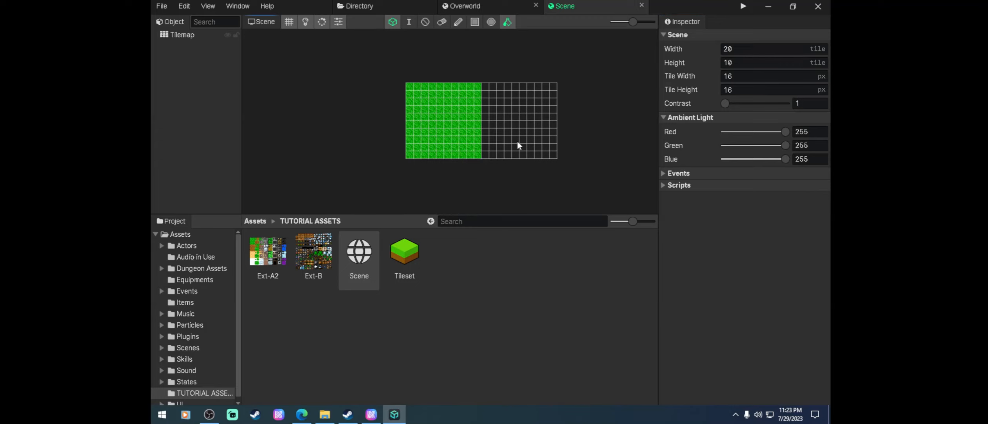
key(ctrl+z)
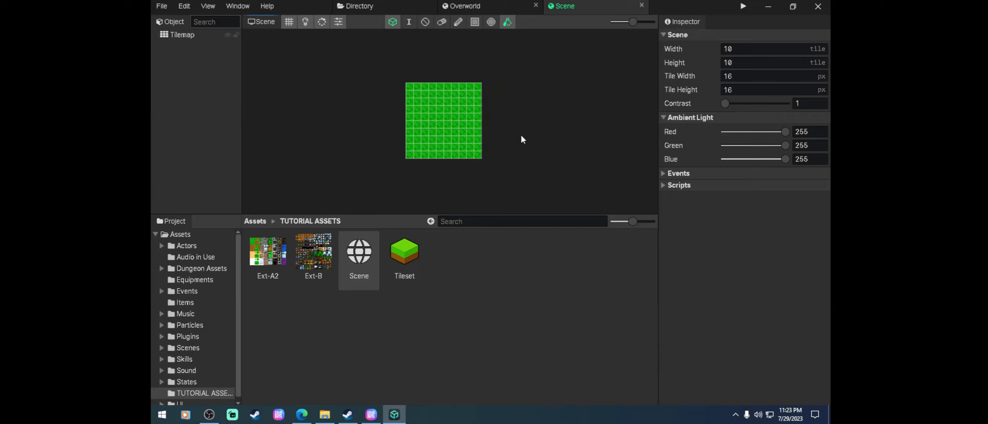
Step: Inspect the existing Tileset asset's properties, then dismiss the asset creation menu
click(396, 252)
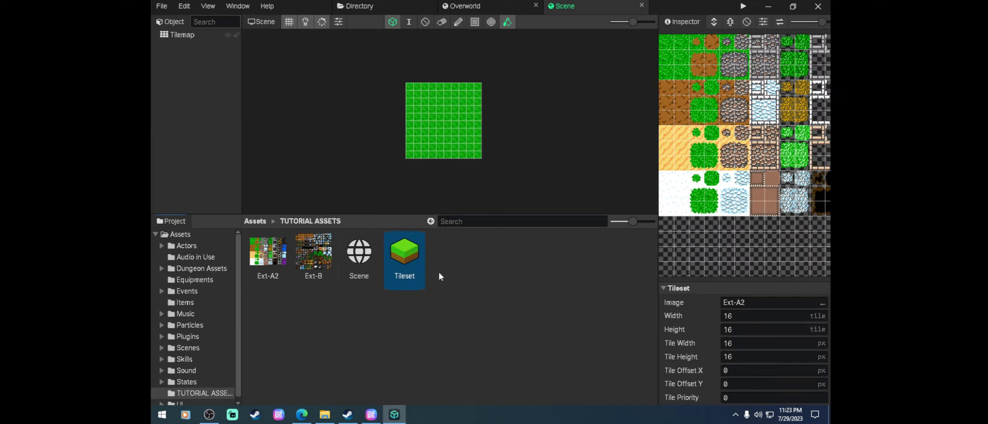
click(448, 254)
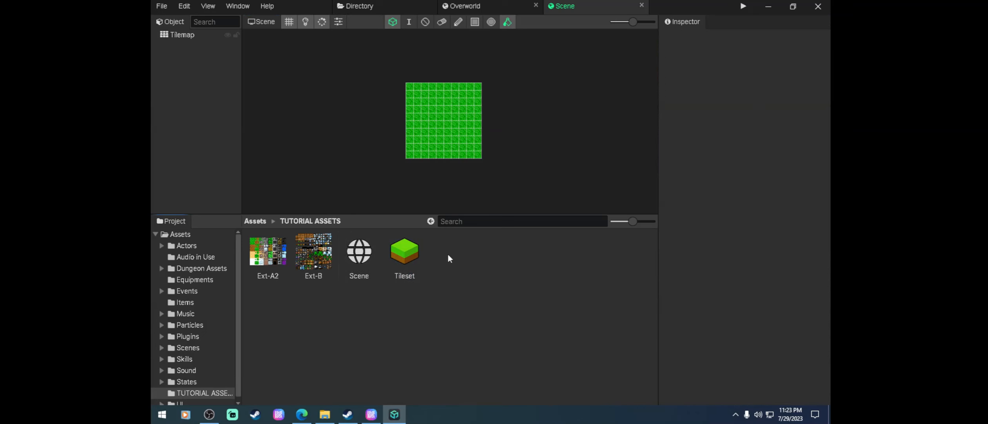
right_click(447, 255)
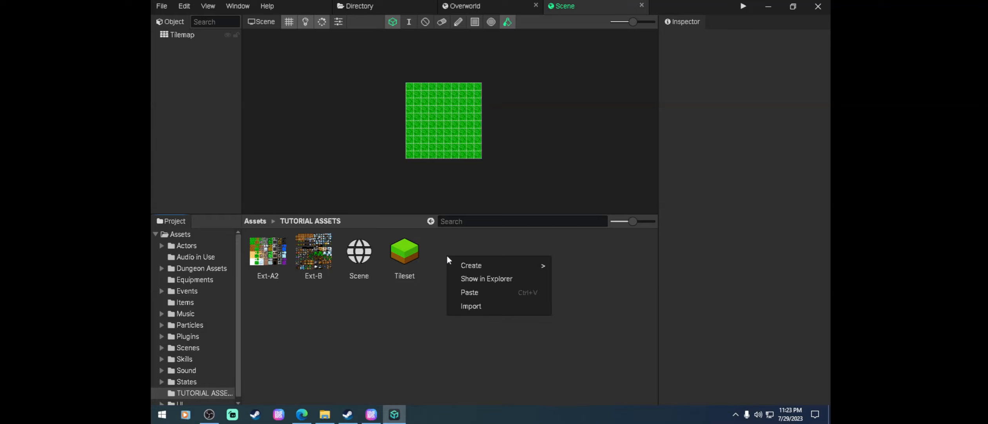
mouse_move(471, 265)
key(Escape)
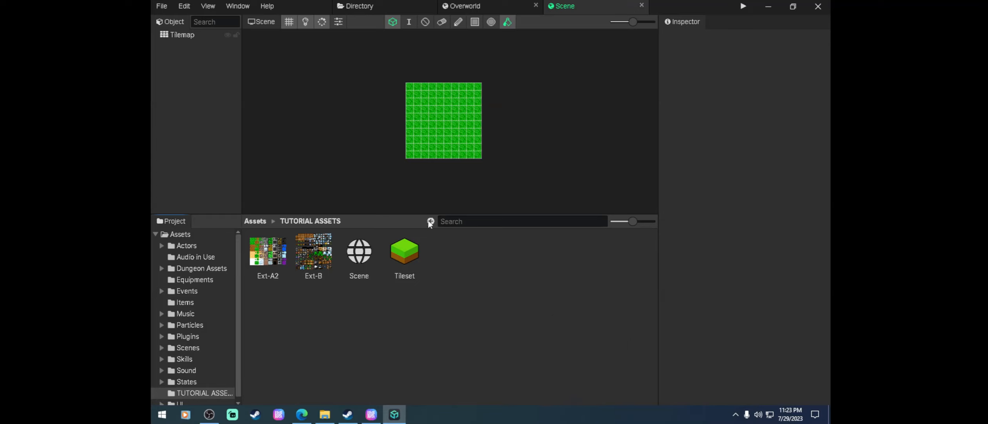
Step: Add a second 10×10 Tilemap object to the scene via Create > Tilemap
right_click(193, 60)
mouse_move(204, 72)
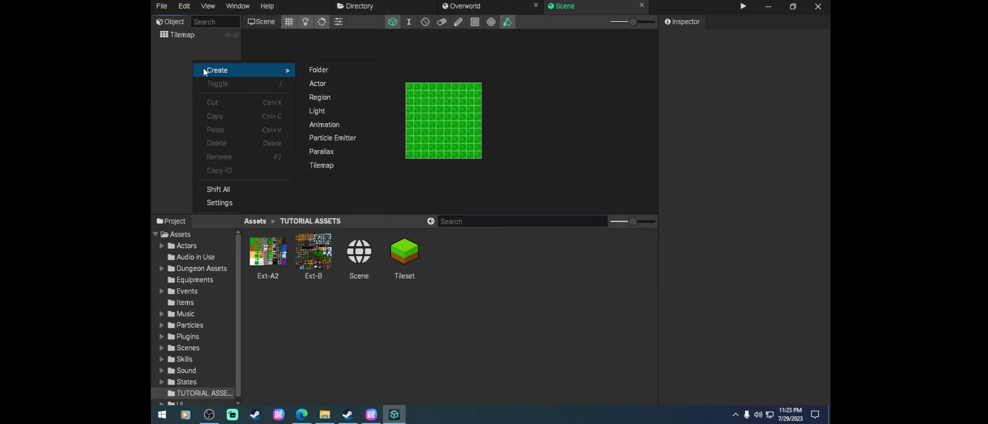
click(318, 167)
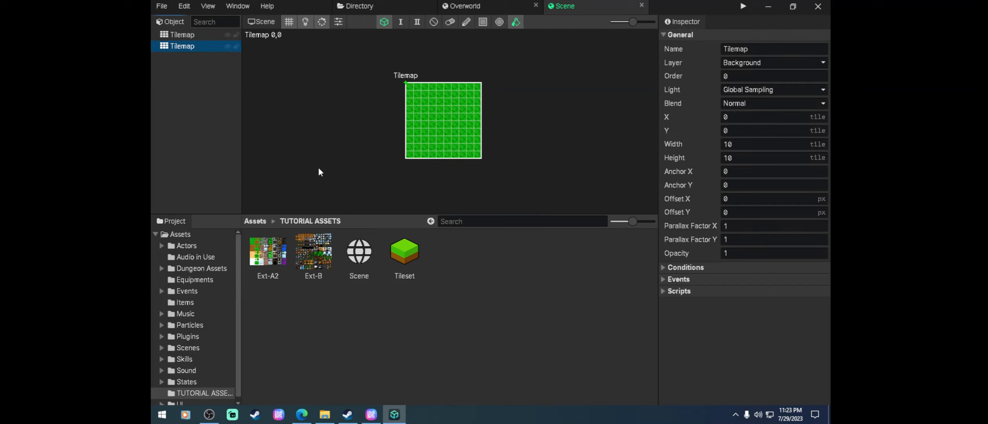
Step: Create a new Normal Tileset asset named Tileset2
right_click(452, 253)
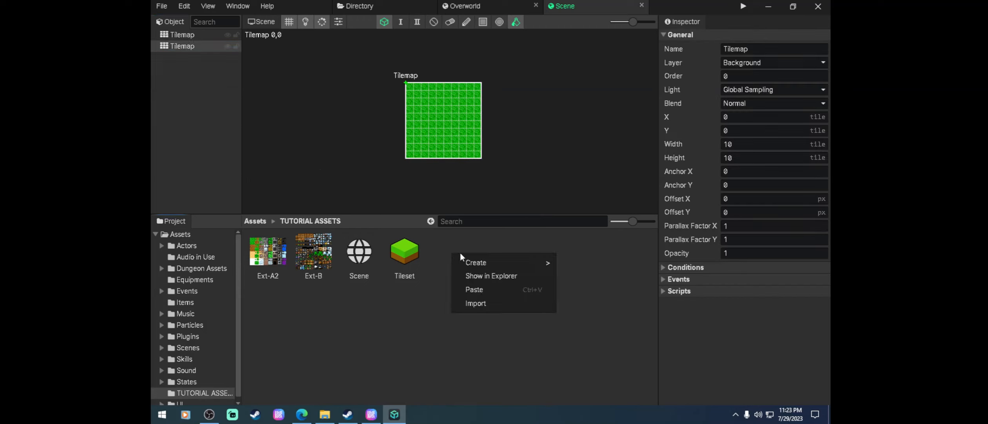
mouse_move(522, 262)
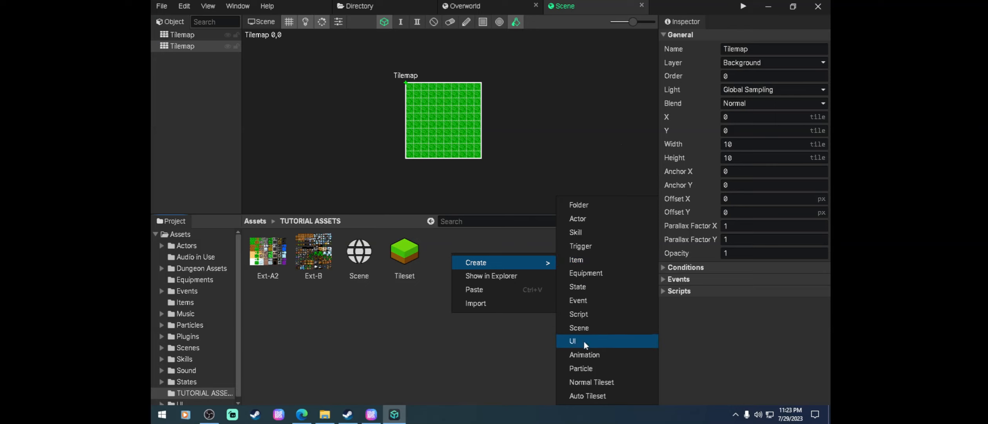
click(591, 382)
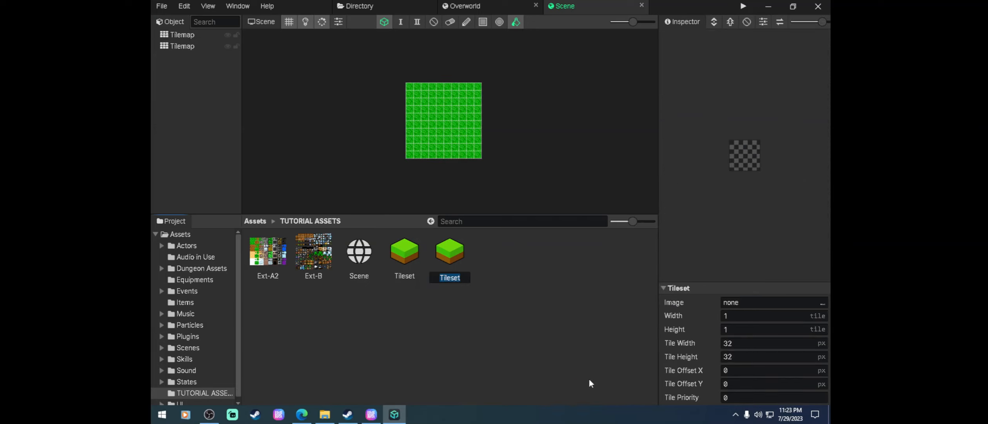
text(Tileset2)
key(Return)
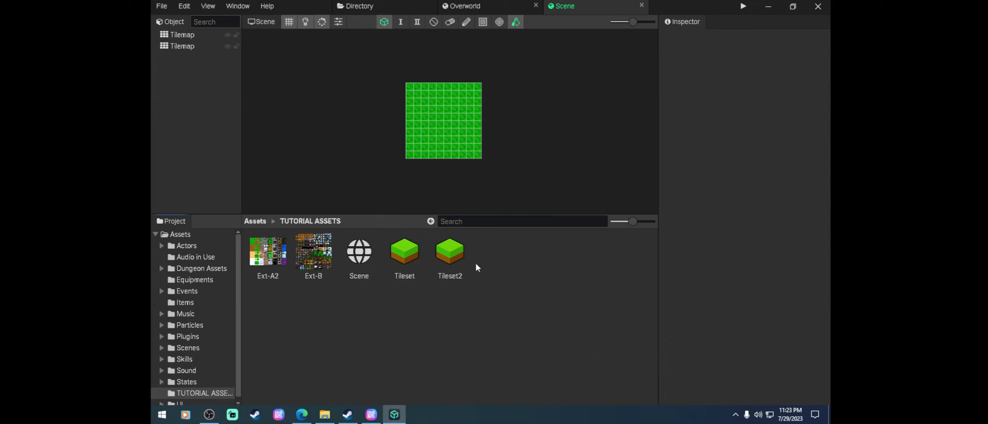
Step: Give Tileset2 the Ext-B image as a 16×16-tile sheet with 16 px tile width and height
click(462, 263)
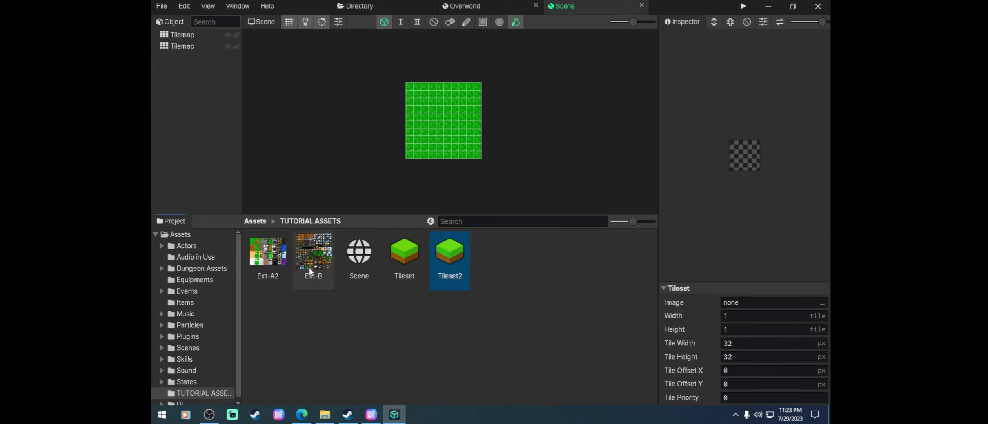
click(738, 304)
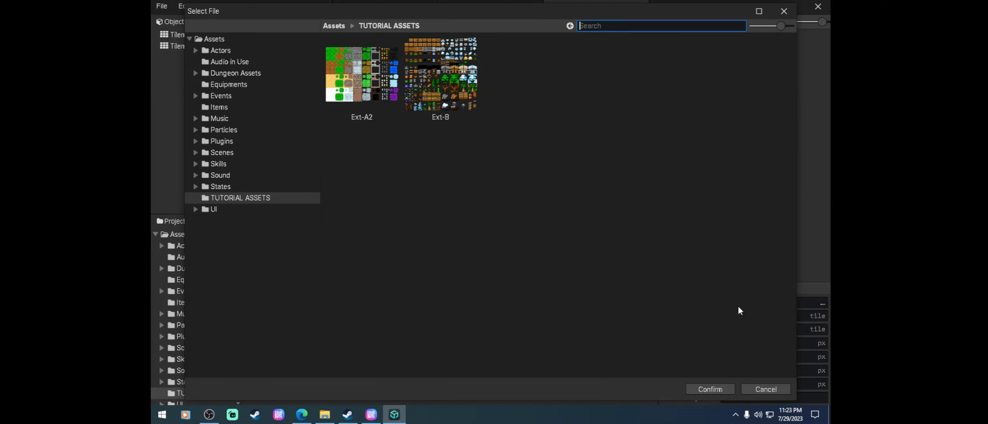
double_click(453, 100)
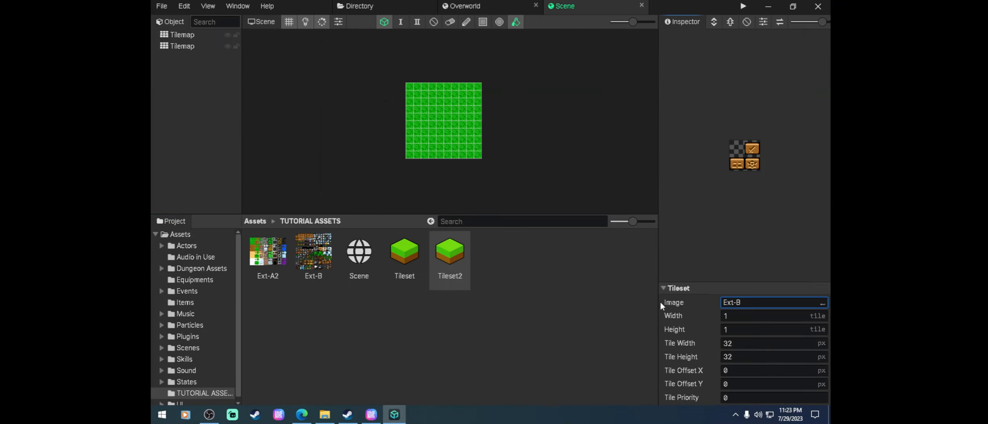
click(749, 313)
text(6)
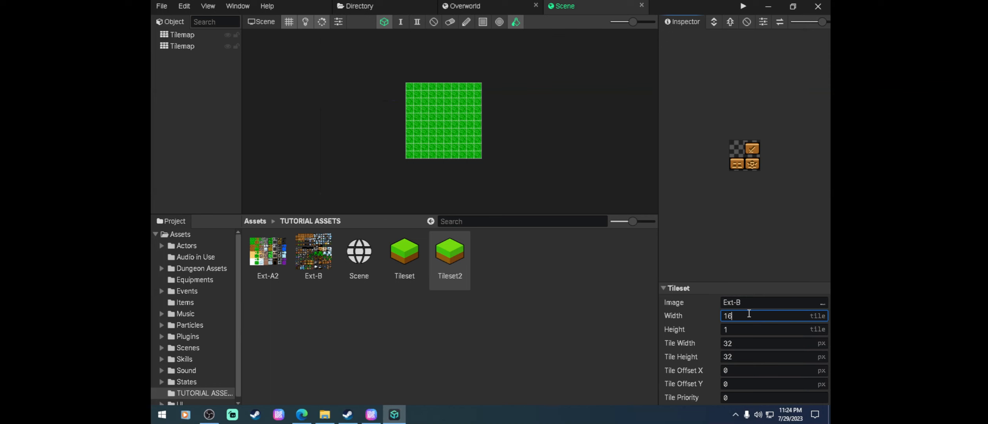
key(Tab)
text(16)
key(Tab)
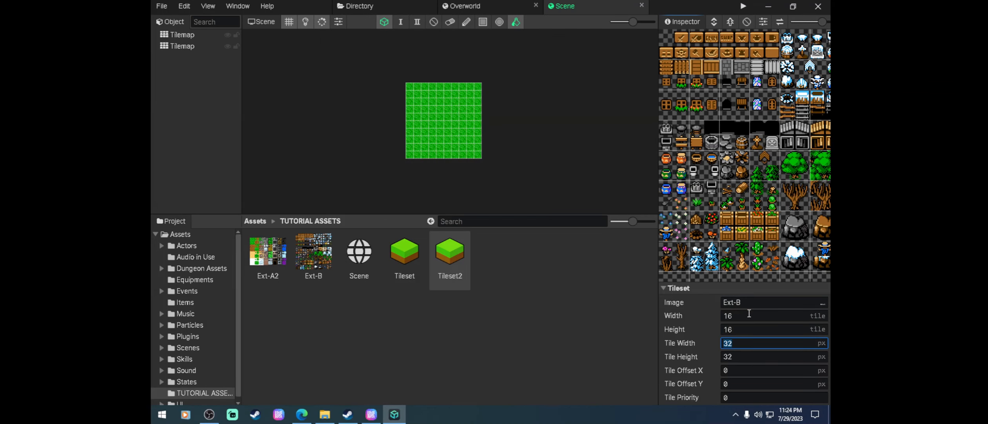
text(16)
key(Tab)
text(16)
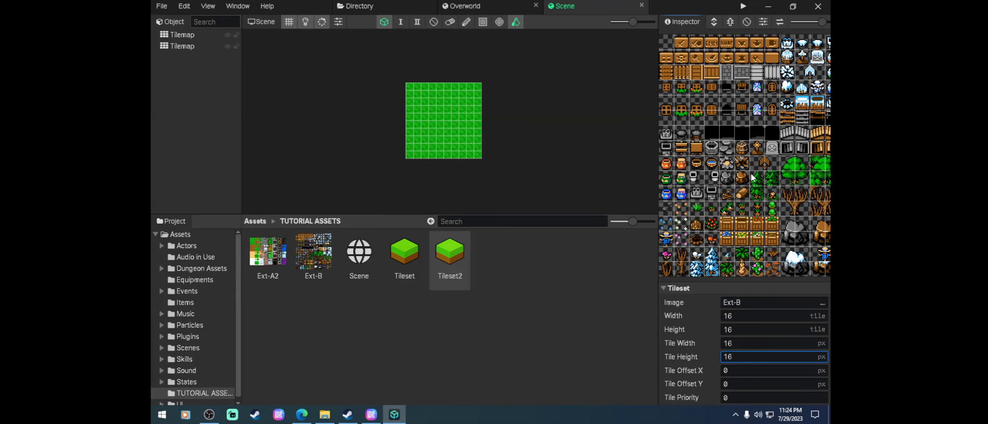
Step: On the second Tilemap, activate layer II over the dimmed grass layer and choose the Pencil tool
click(182, 46)
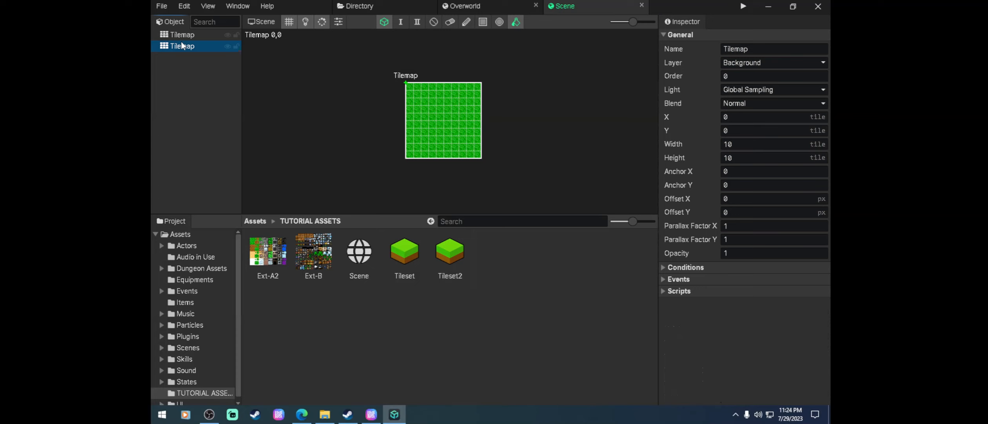
click(417, 22)
scroll(430, 107, up, 2)
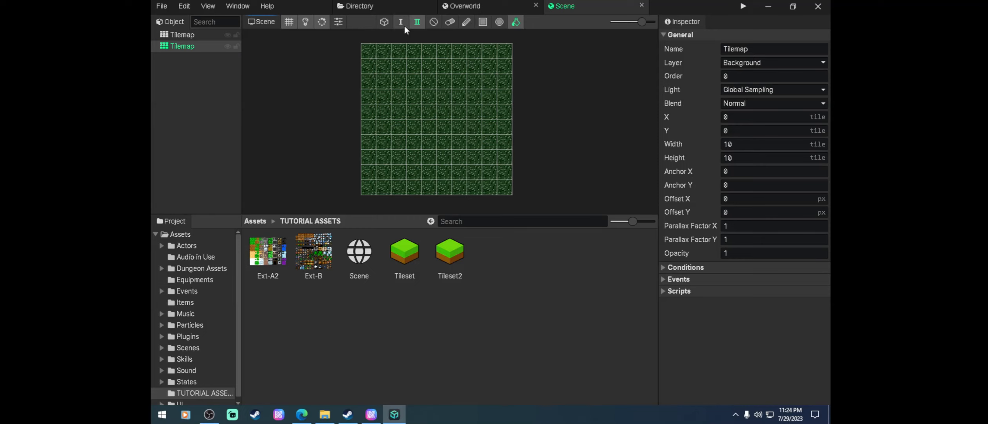
key(1)
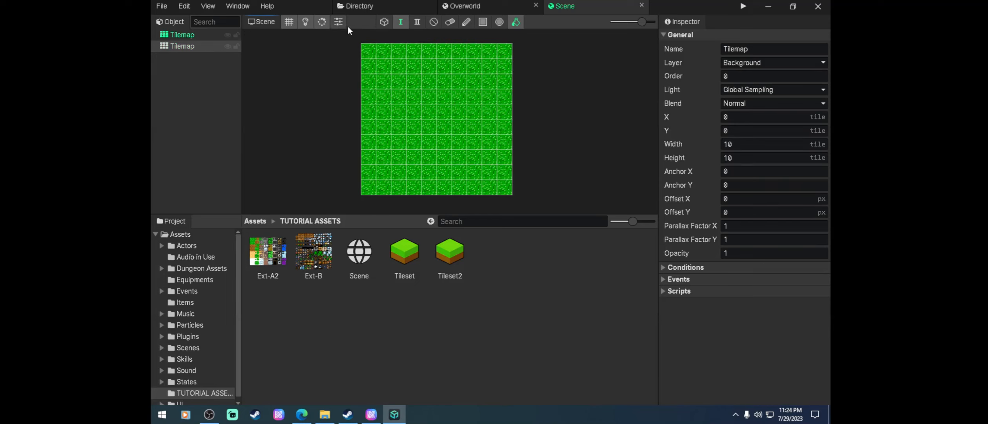
key(2)
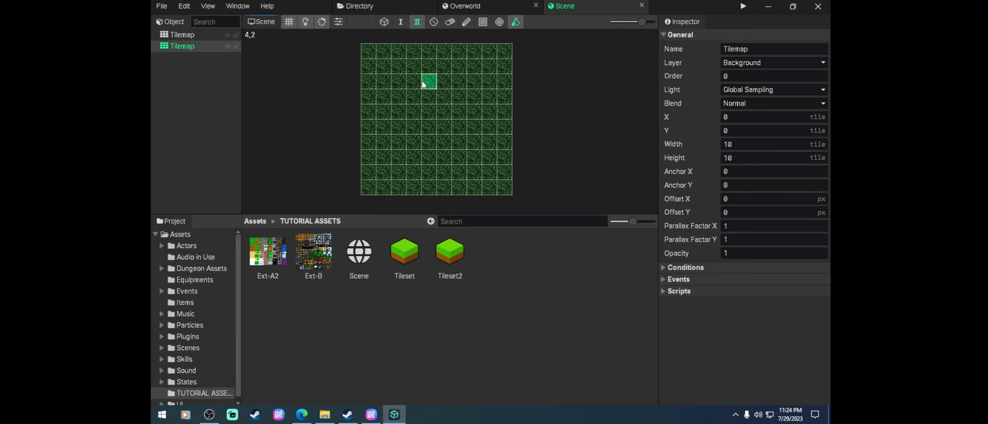
click(385, 72)
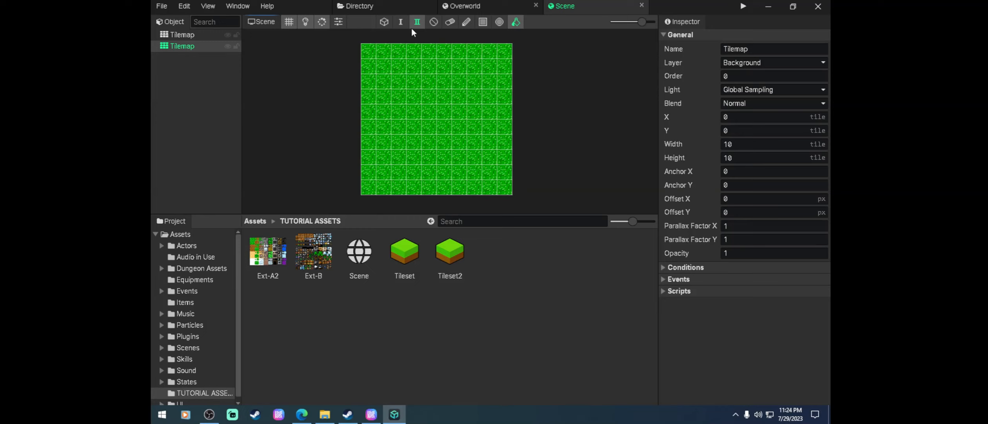
click(465, 23)
Step: Take the two-tile palm tree from Tileset2 and paint it at cells 2,2, 7,2, 2,6 and 7,6
click(465, 22)
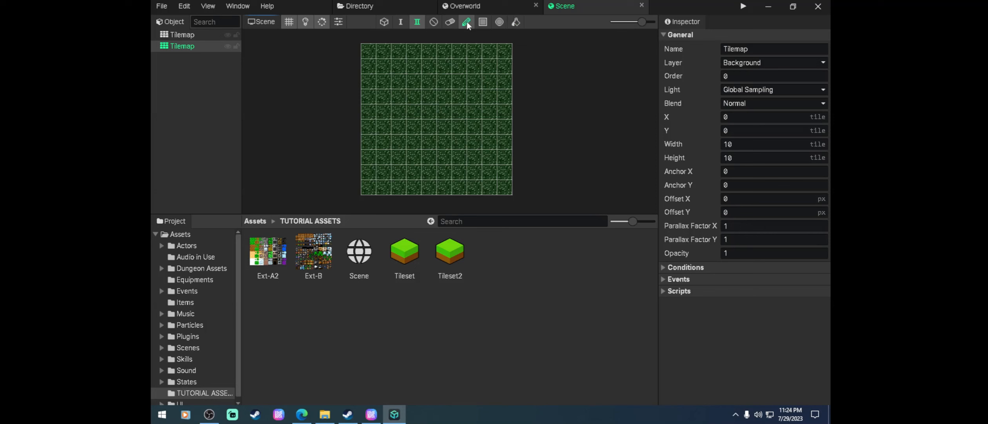
click(445, 251)
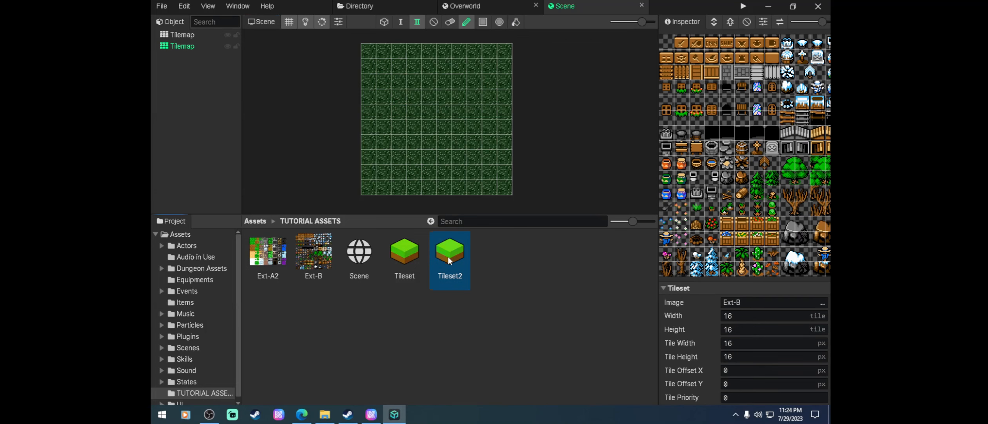
click(757, 179)
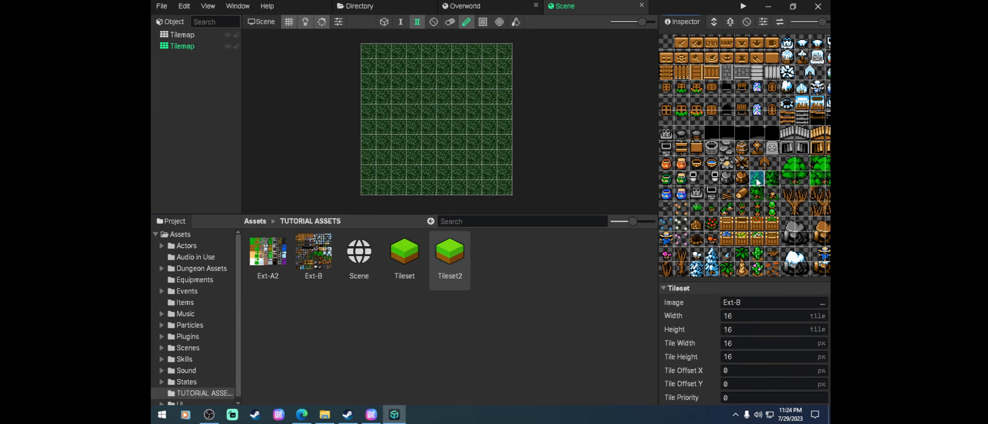
drag(757, 181, 757, 195)
click(392, 79)
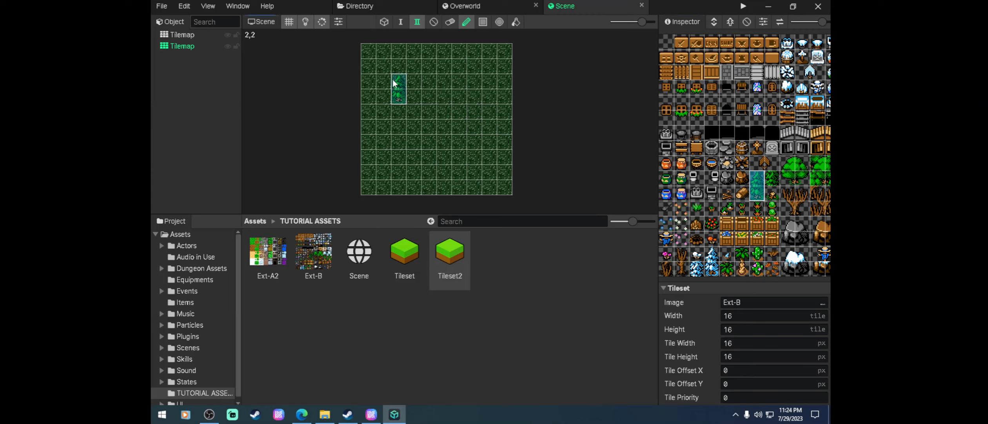
click(473, 82)
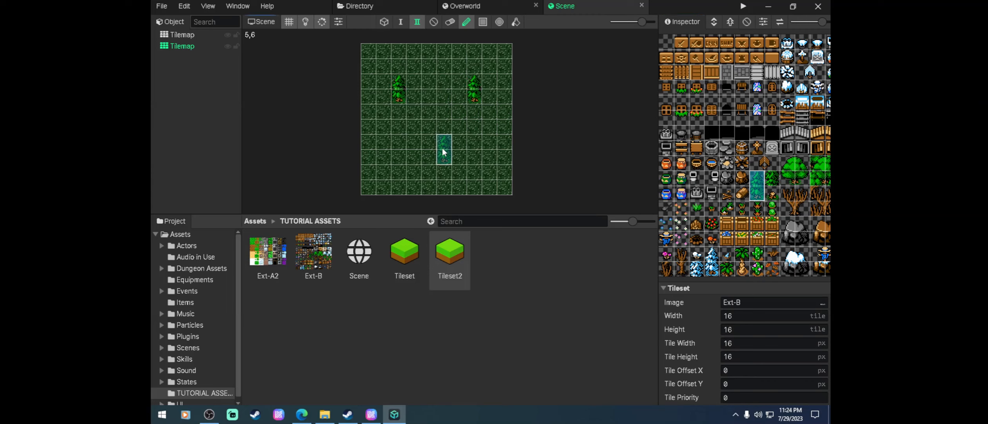
click(400, 144)
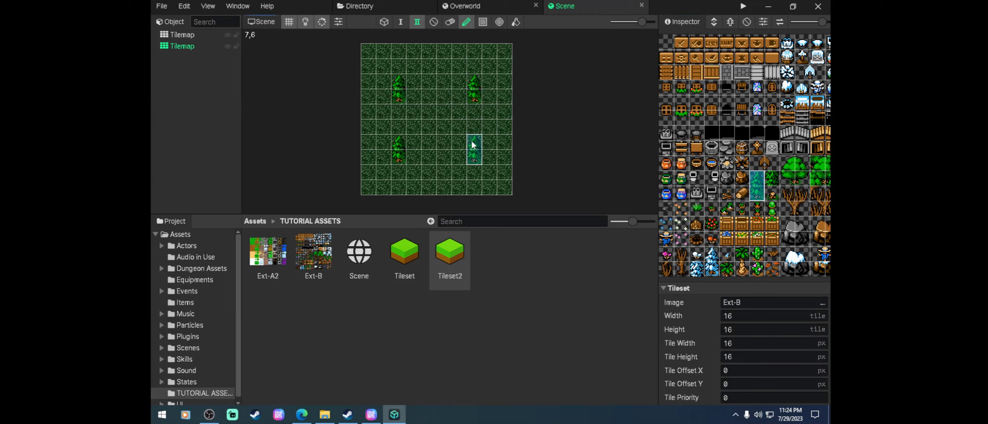
click(473, 144)
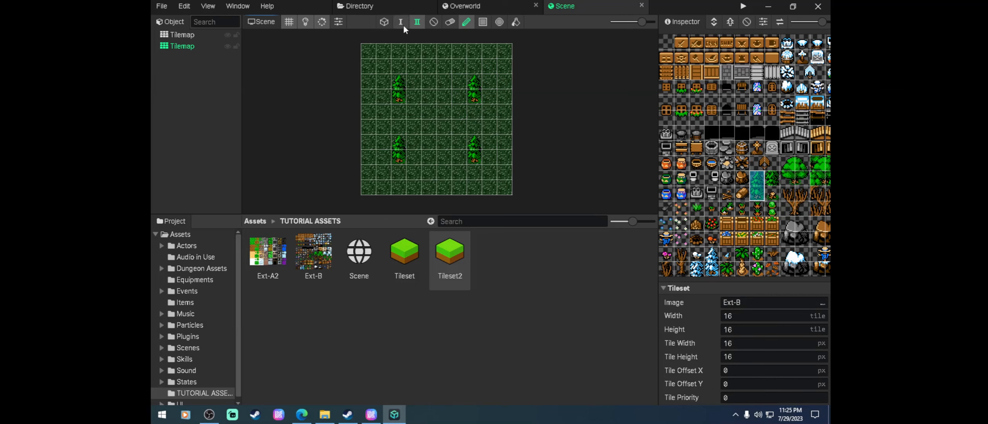
Step: Turn off layer dimming and set the player's start position between the top two trees
click(417, 22)
click(384, 22)
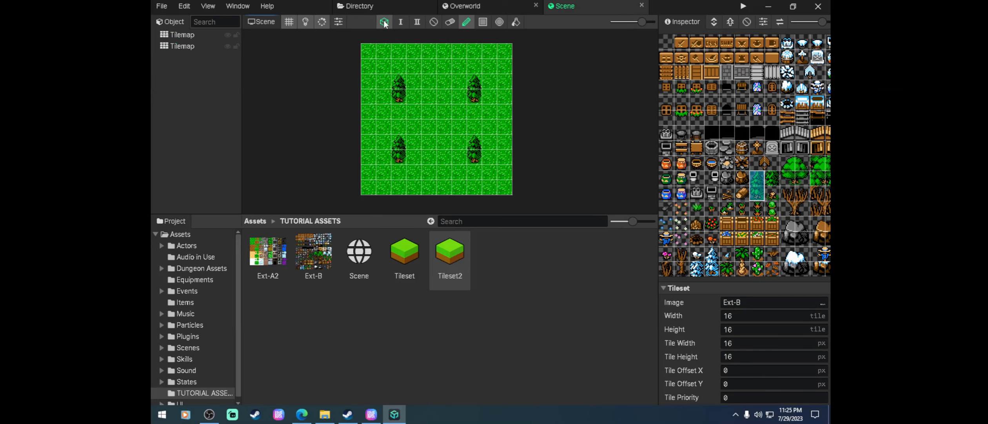
right_click(429, 95)
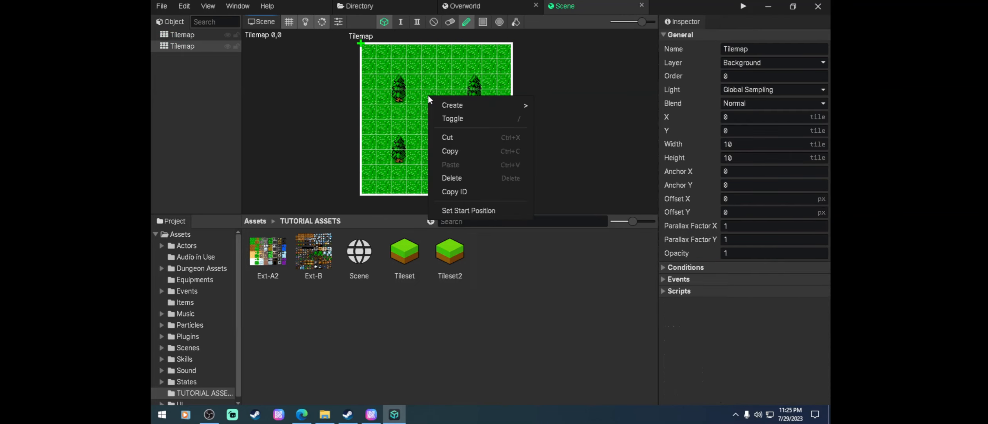
click(486, 210)
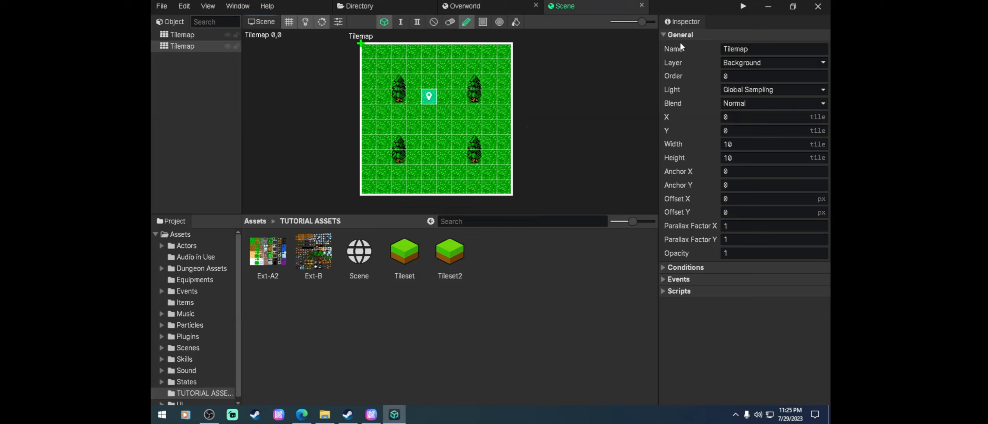
click(742, 7)
click(509, 237)
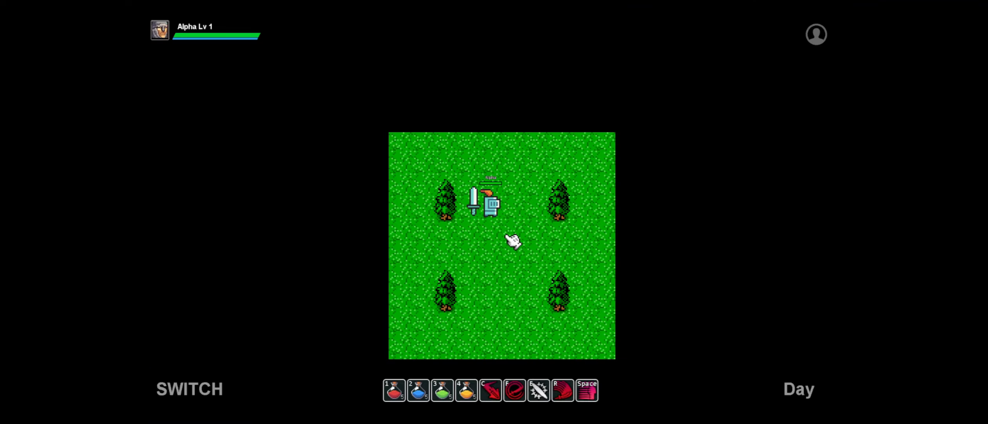
key(s)
key(a)
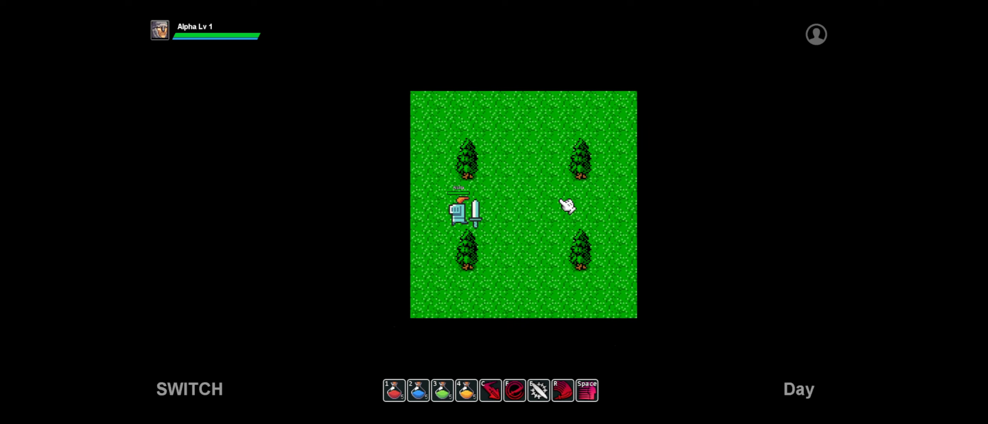
key(w)
key(d)
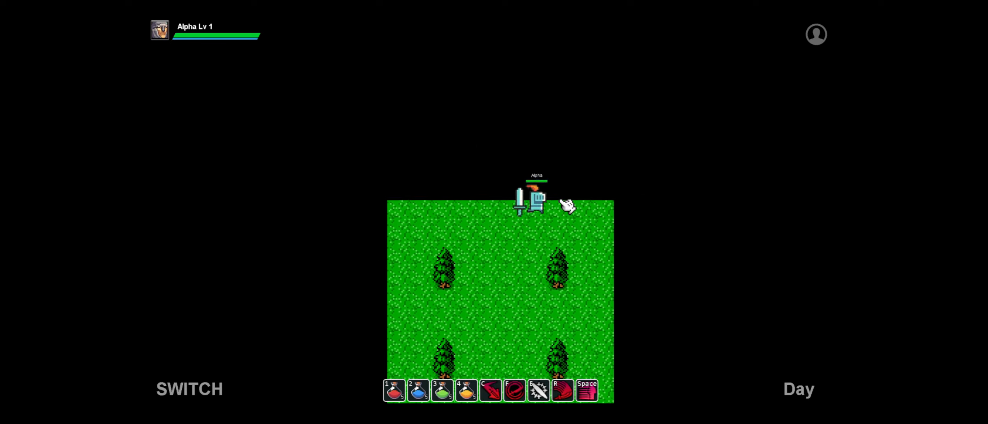
key(s)
key(a)
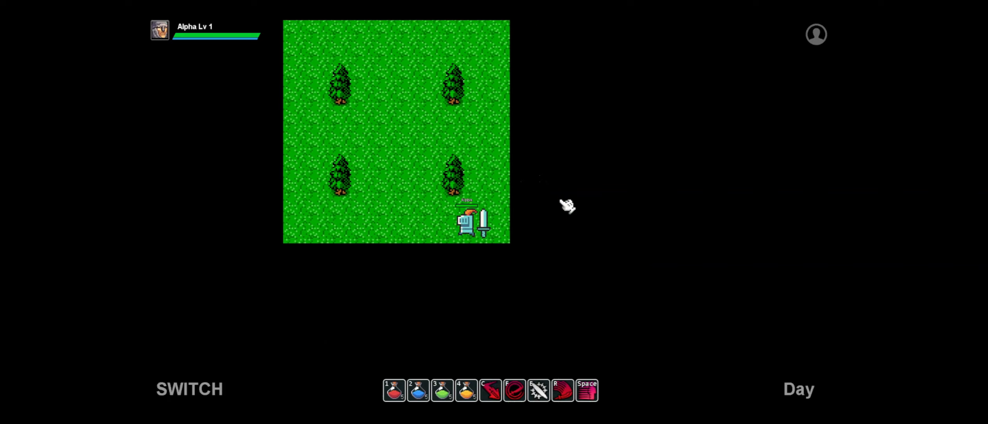
key(a)
key(w)
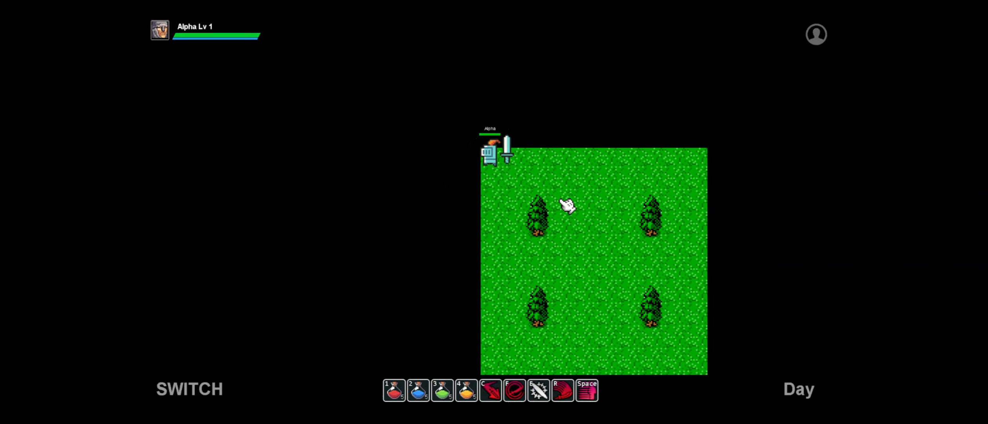
key(d)
key(s)
key(a)
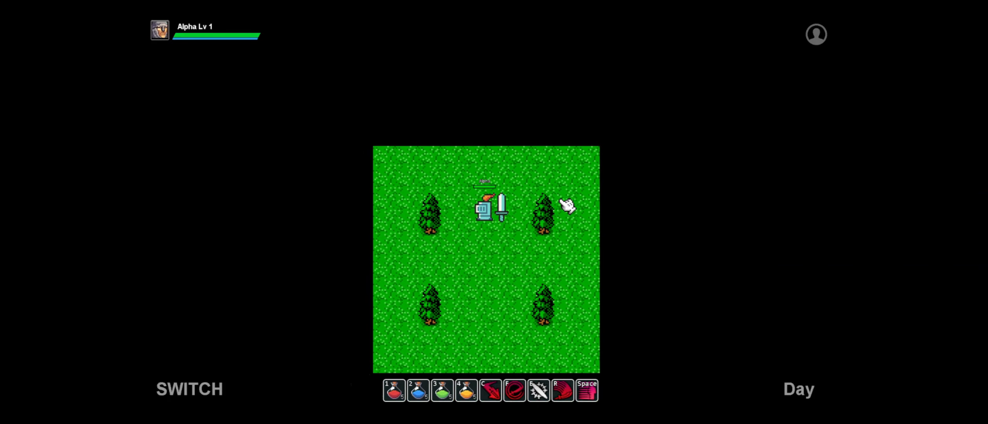
key(d)
key(a)
key(s)
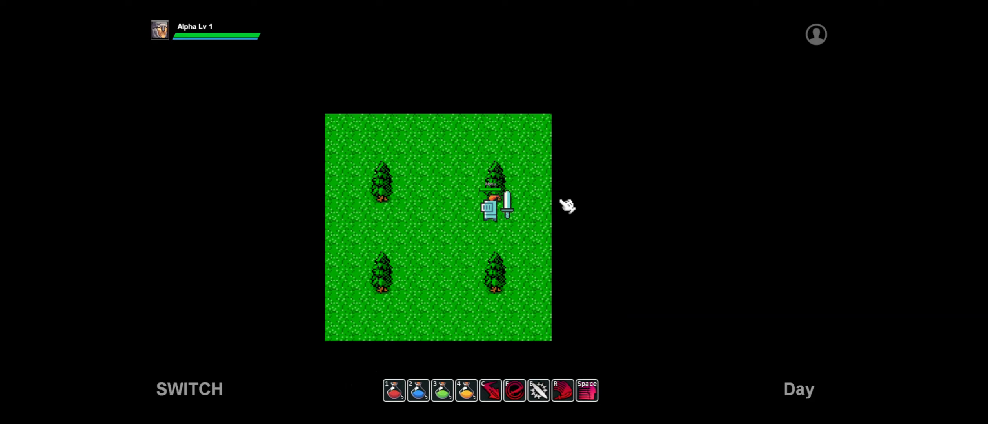
key(w)
key(s)
key(a)
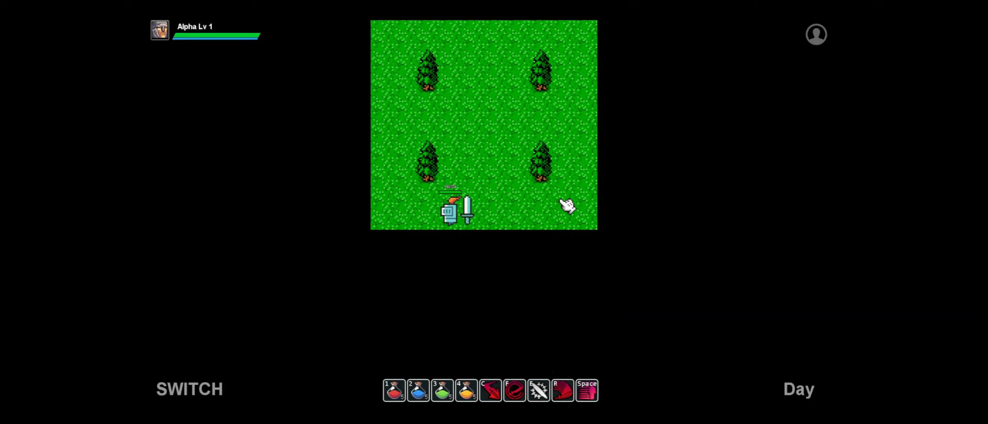
key(w)
key(d)
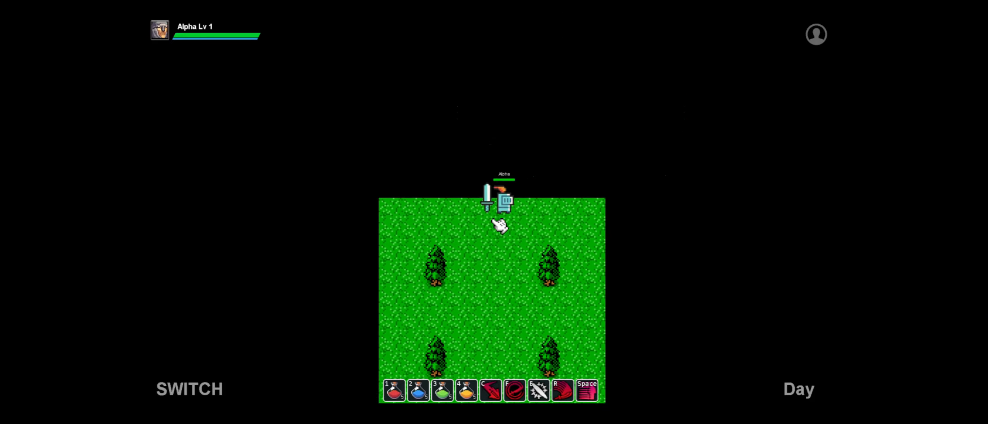
key(a)
key(s)
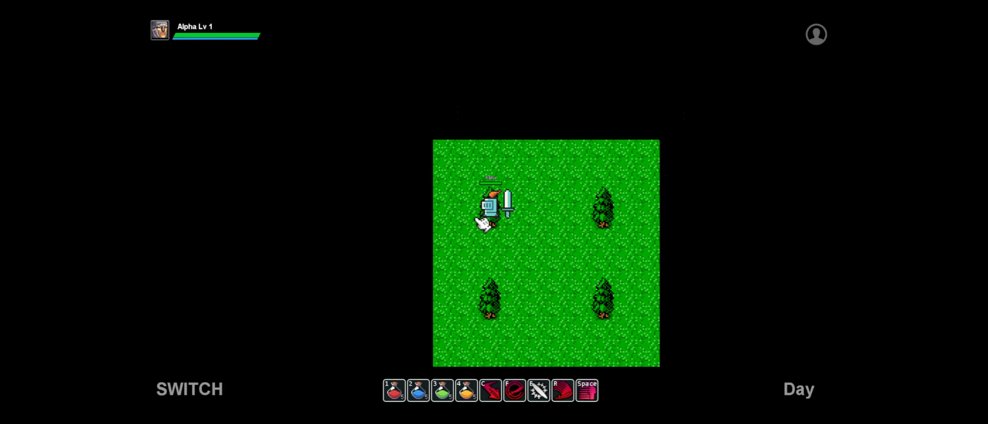
key(s)
Step: End the test run and keep the first tilemap on the Background layer
key(alt+F4)
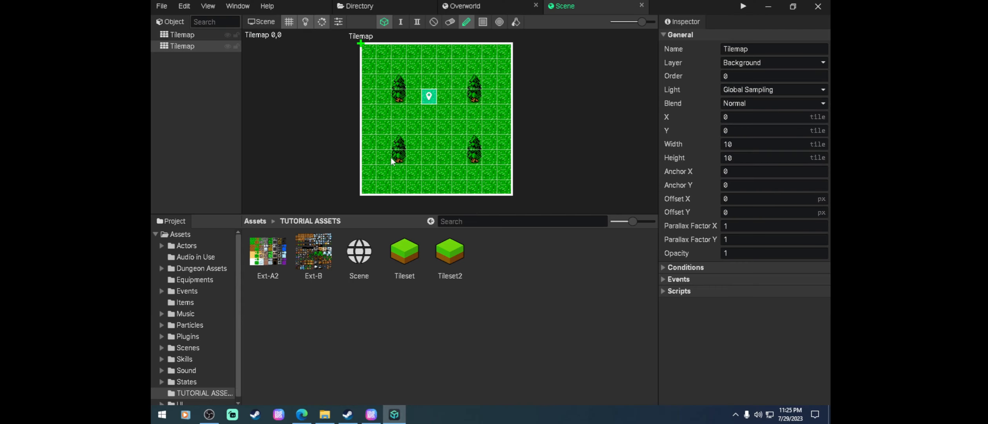
click(191, 38)
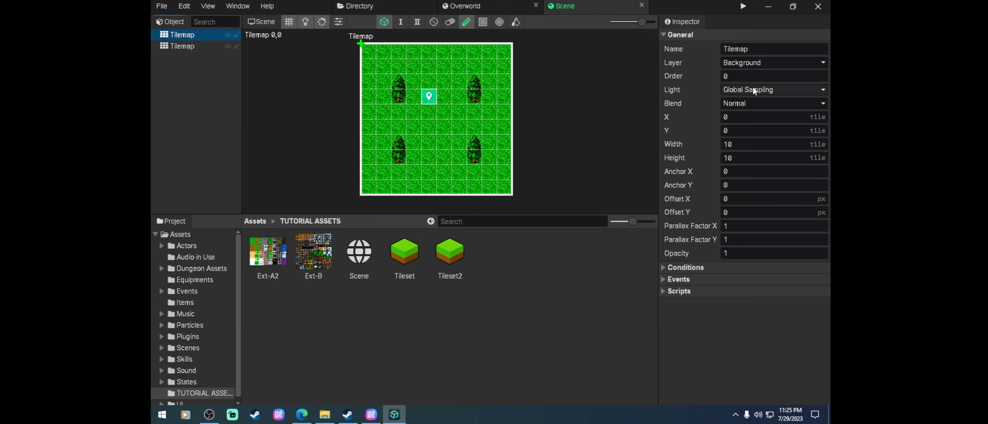
click(735, 63)
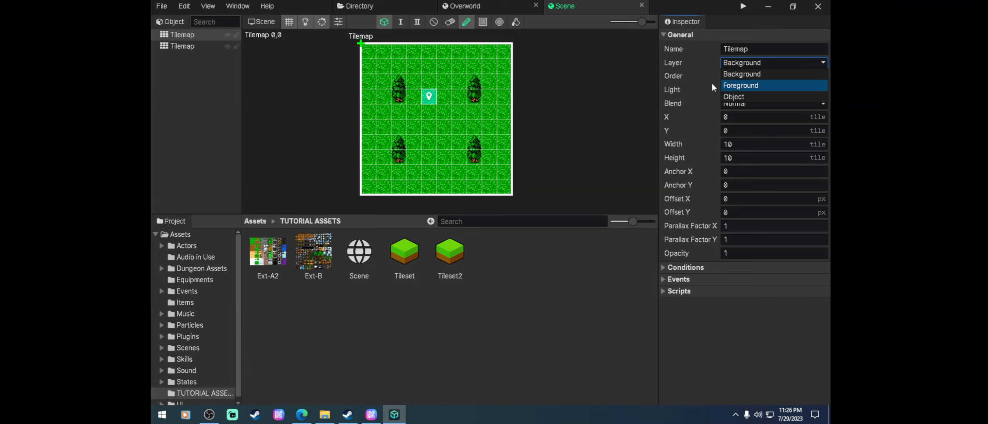
click(624, 242)
Step: Leave the second tilemap on Background with Global Sampling lighting, and show Tileset2's tile palette
click(192, 47)
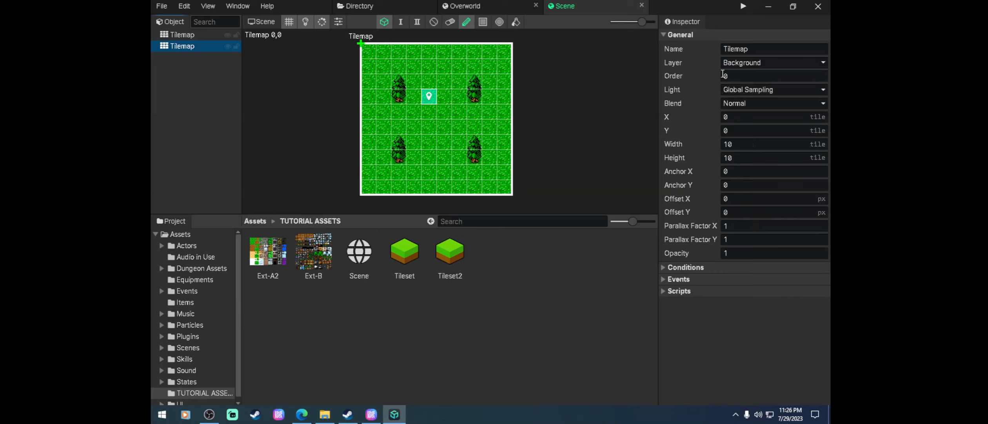
click(735, 64)
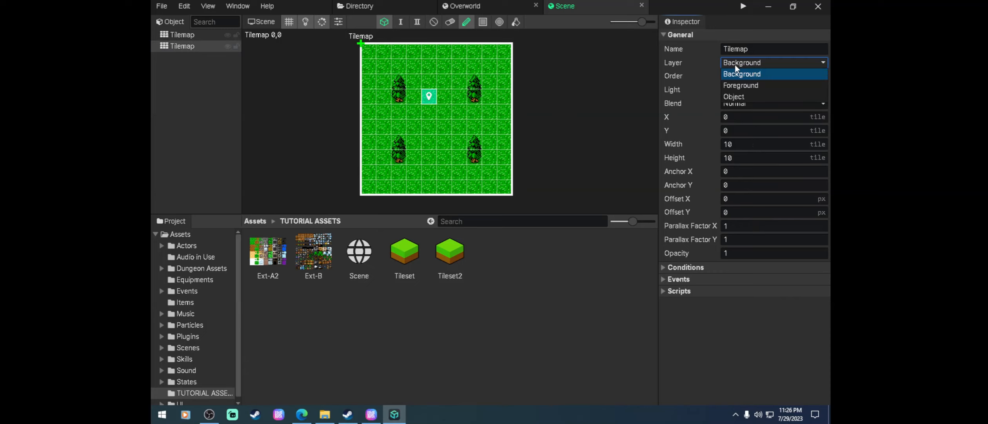
click(689, 64)
click(734, 91)
click(733, 91)
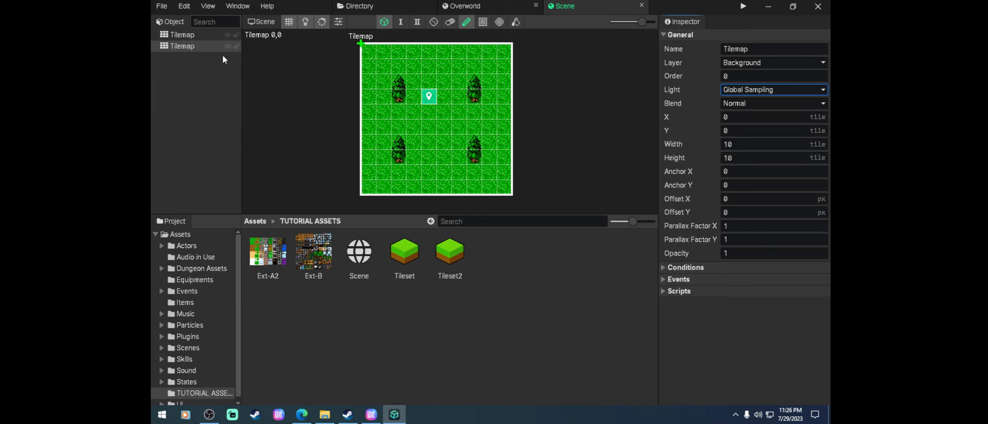
click(444, 261)
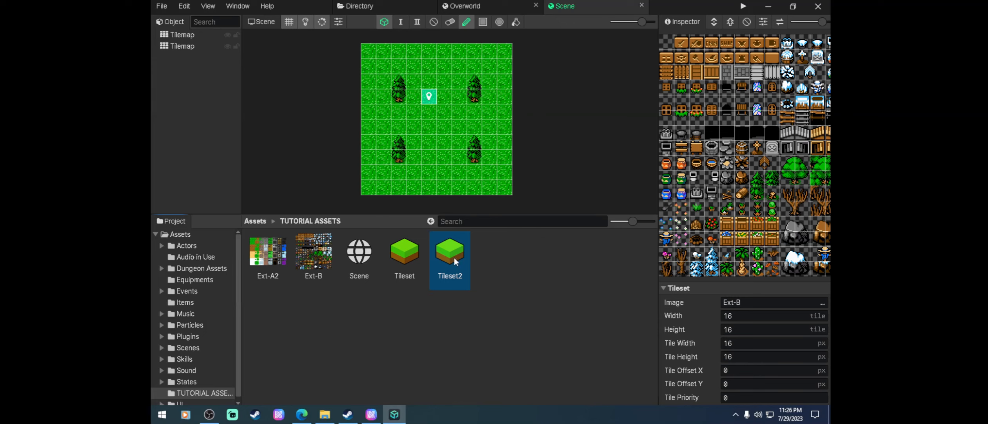
Step: Select the pine-tree tile and mark its upper tile with collision in the palette's collision editor
click(758, 195)
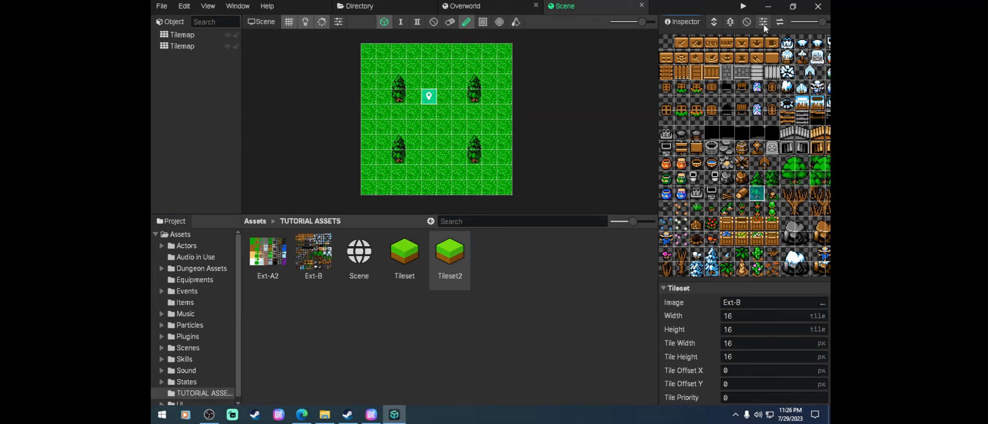
click(729, 21)
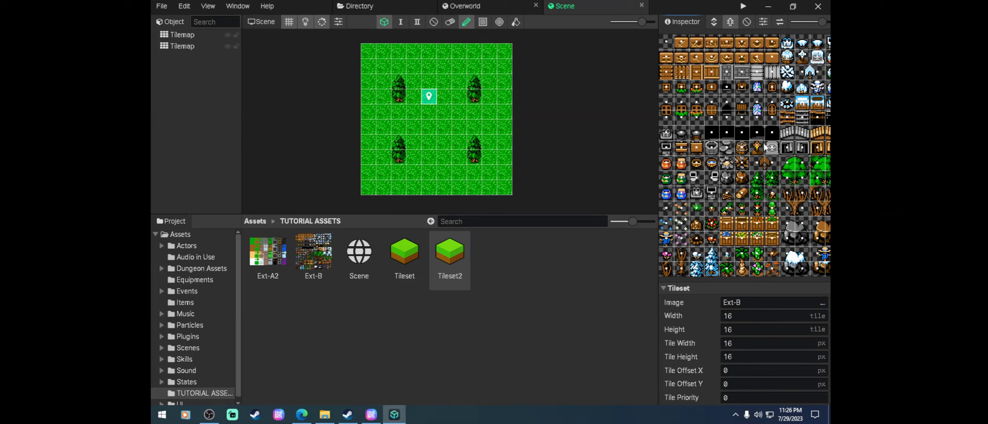
click(757, 181)
click(743, 6)
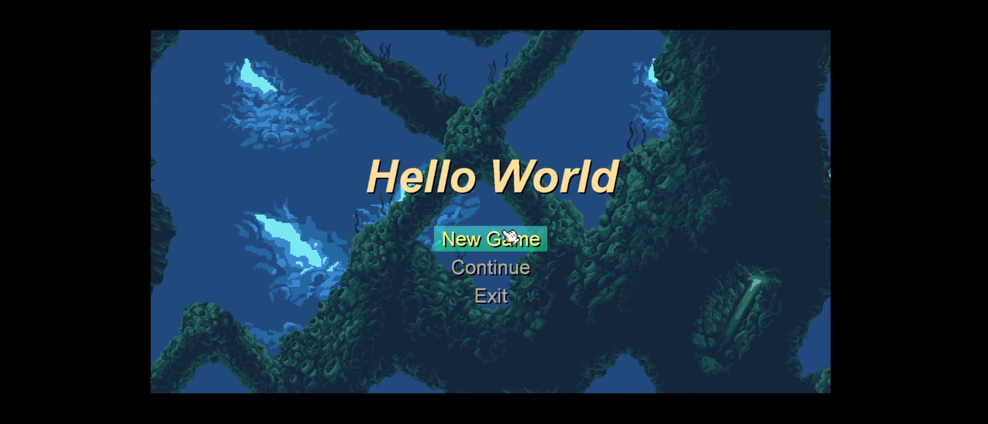
click(508, 237)
key(w)
key(a)
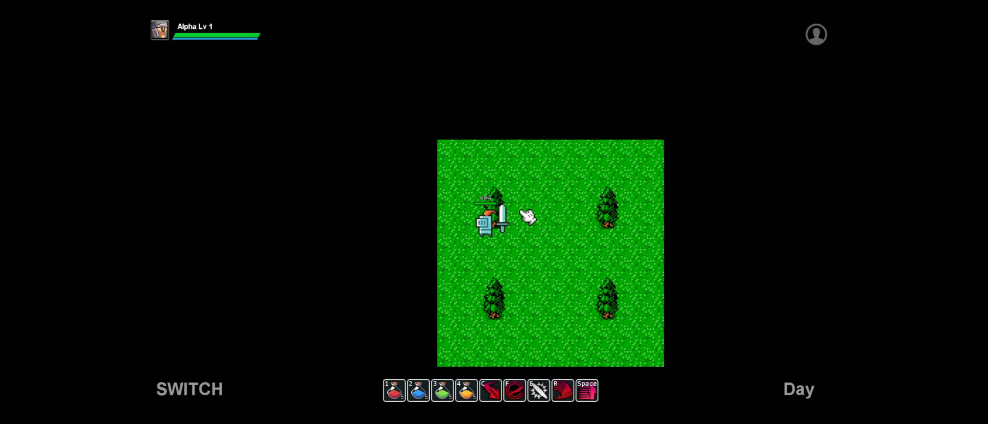
key(w)
key(s)
key(d)
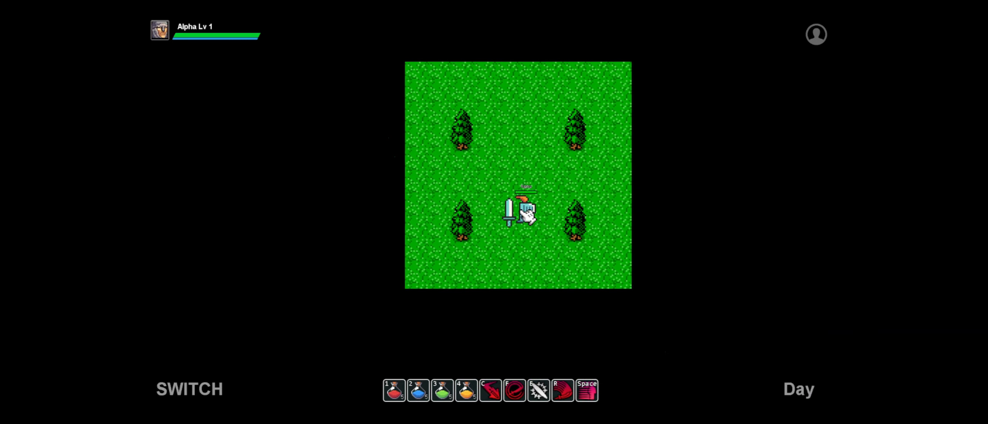
key(d)
key(w)
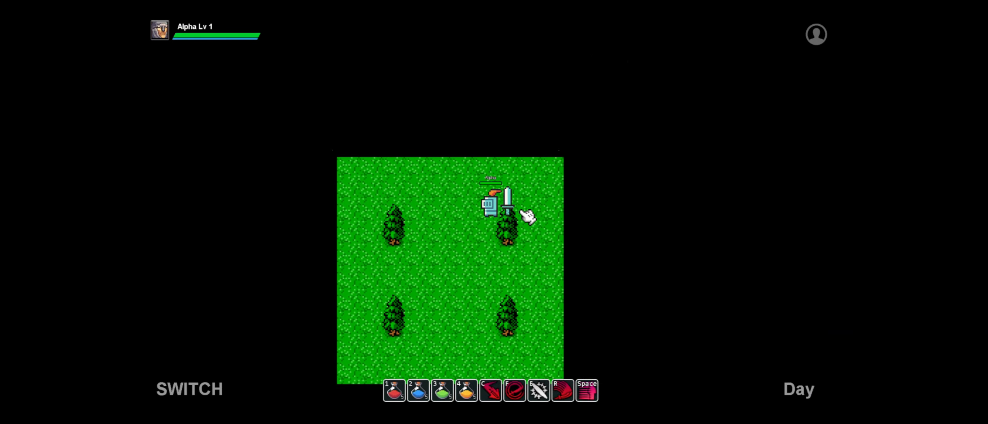
key(alt+F4)
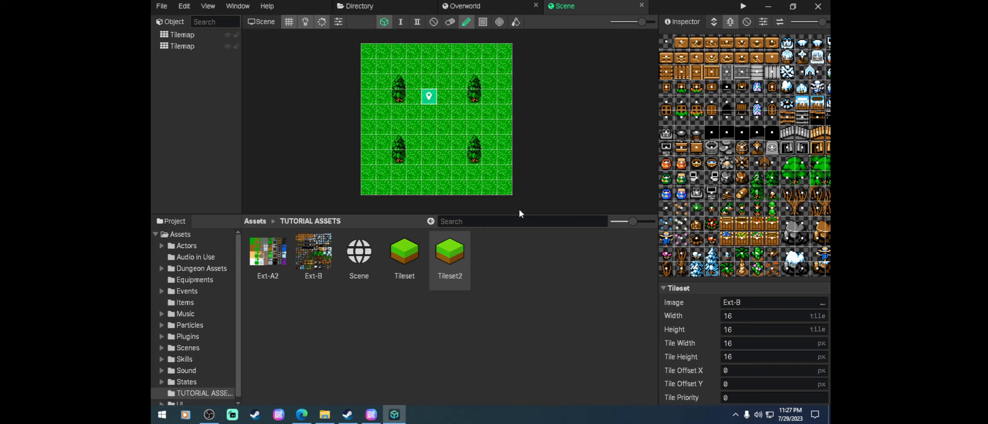
Step: Put the second tilemap on the Object layer and switch editing to layer II
click(192, 49)
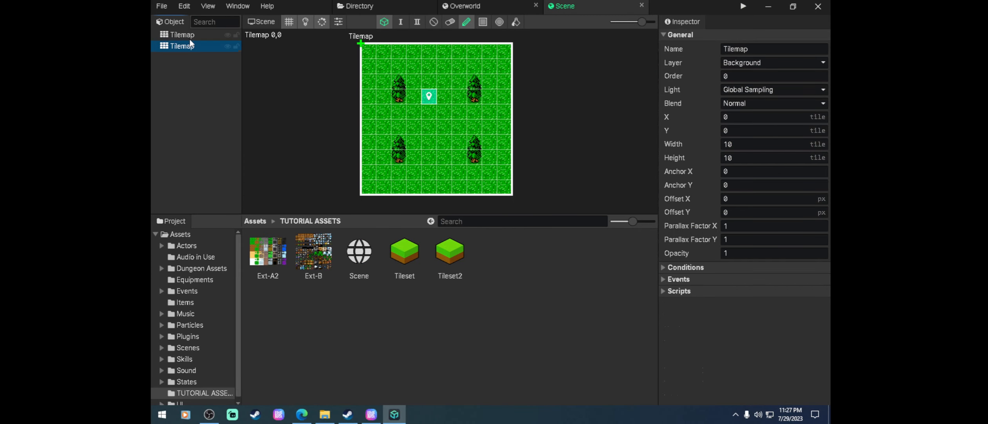
click(727, 64)
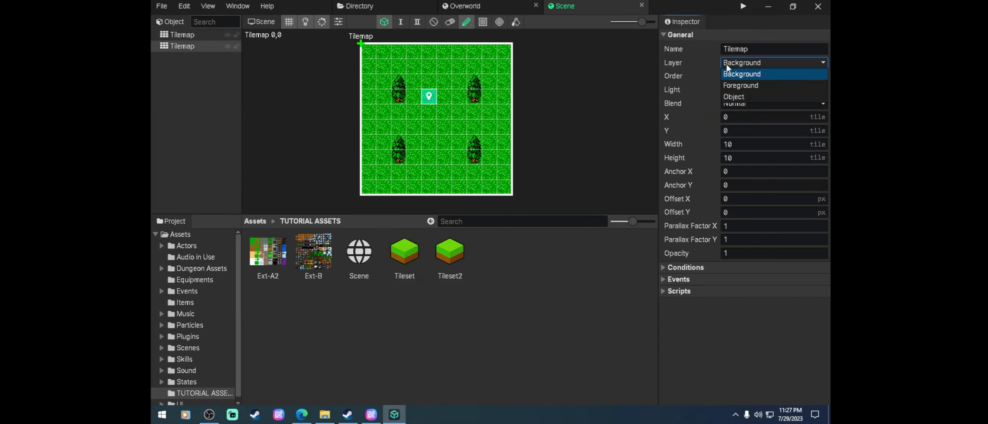
click(736, 97)
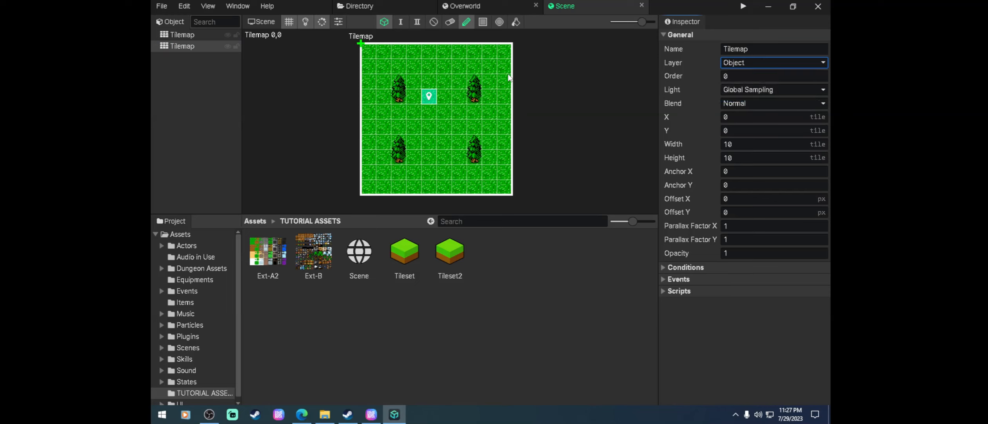
click(417, 22)
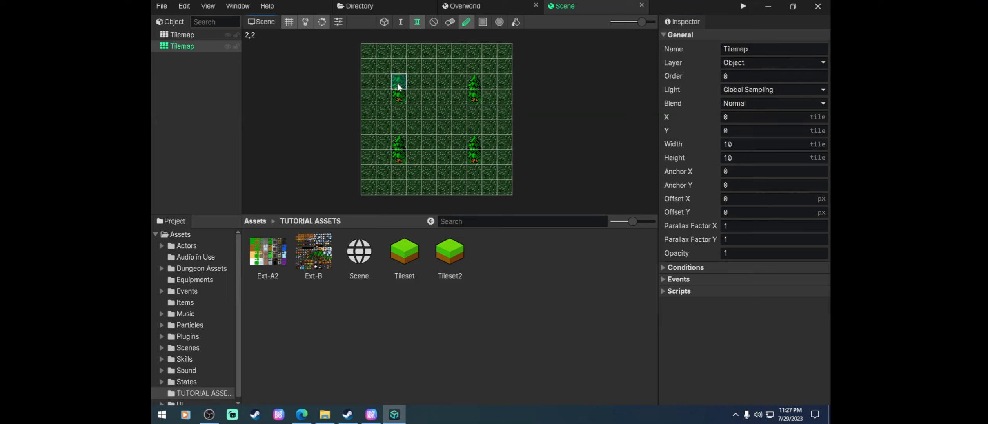
Step: Play-test a new game, walking the player around the four trees, then close the game
click(743, 6)
click(516, 233)
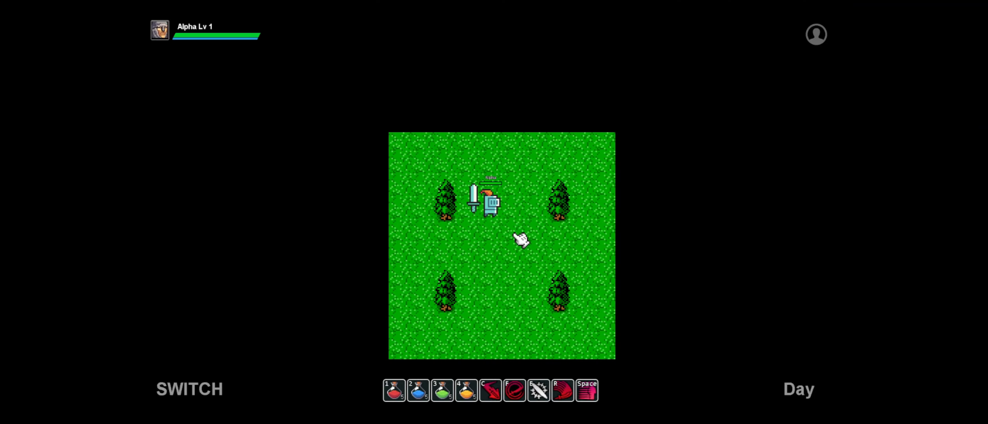
key(a)
key(w)
key(d)
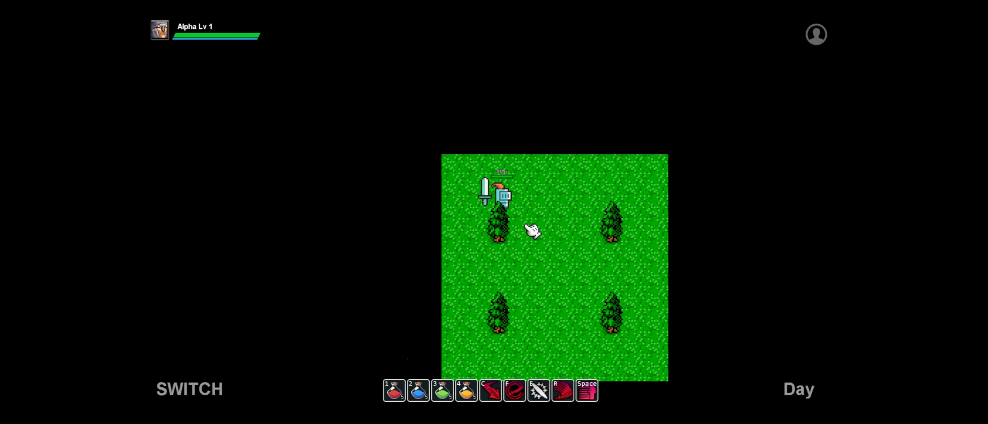
key(s)
key(s)
key(w)
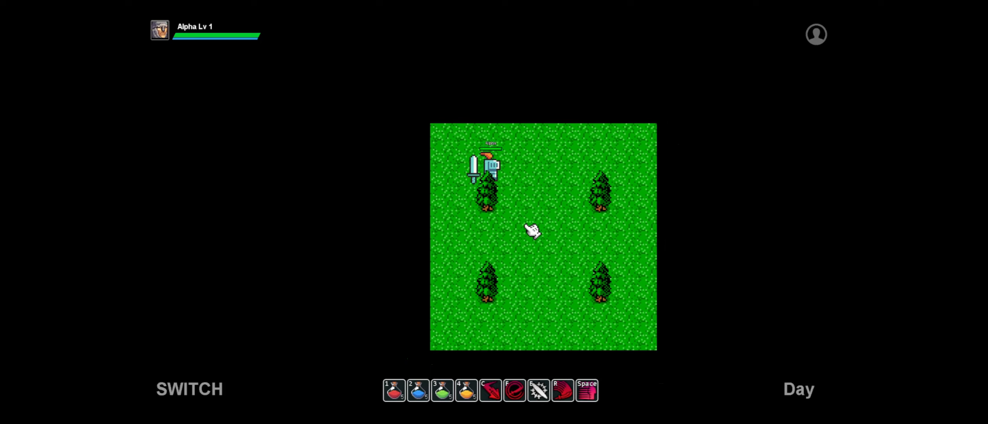
key(s)
key(w)
key(s)
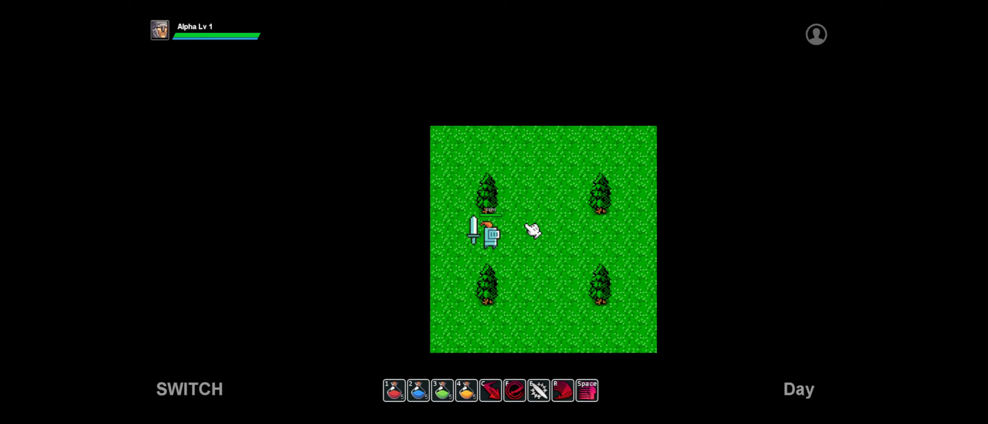
key(w)
key(s)
key(d)
key(w)
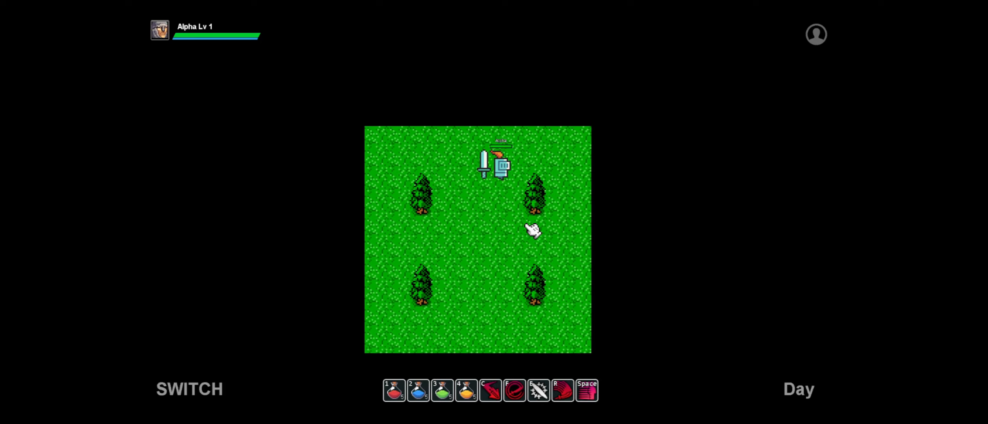
key(d)
key(s)
key(a)
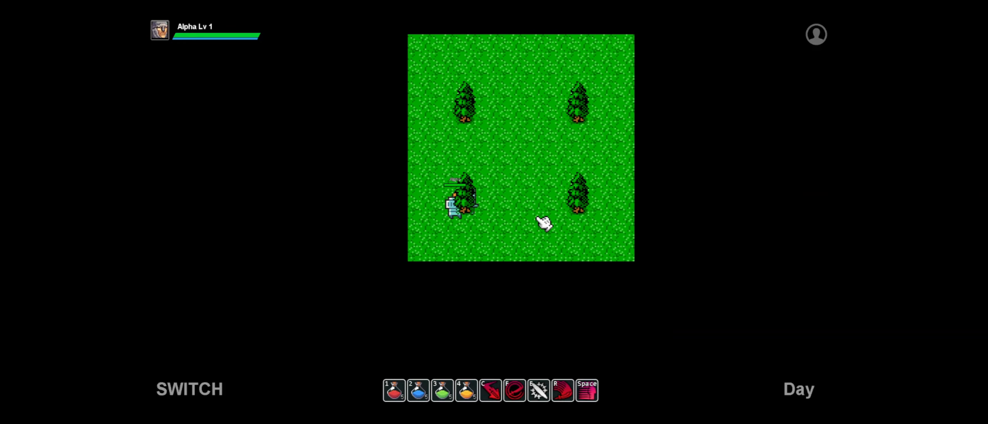
key(w)
key(d)
key(alt+F4)
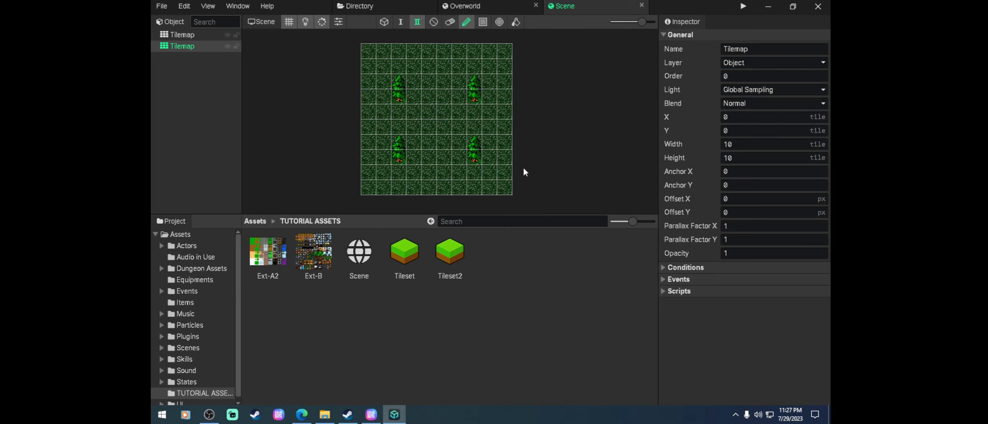
Step: On layer I, mark the upper-right, lower-right and lower-left tree tiles as blocked terrain, then Play
click(400, 22)
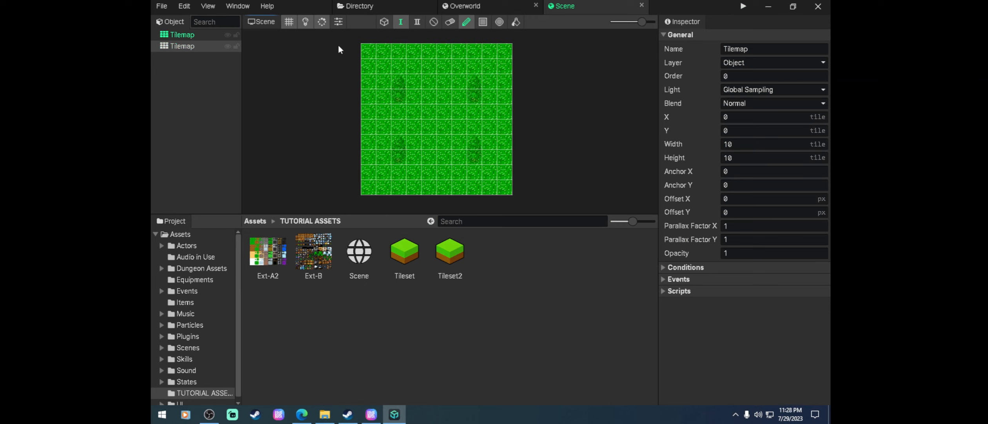
click(384, 21)
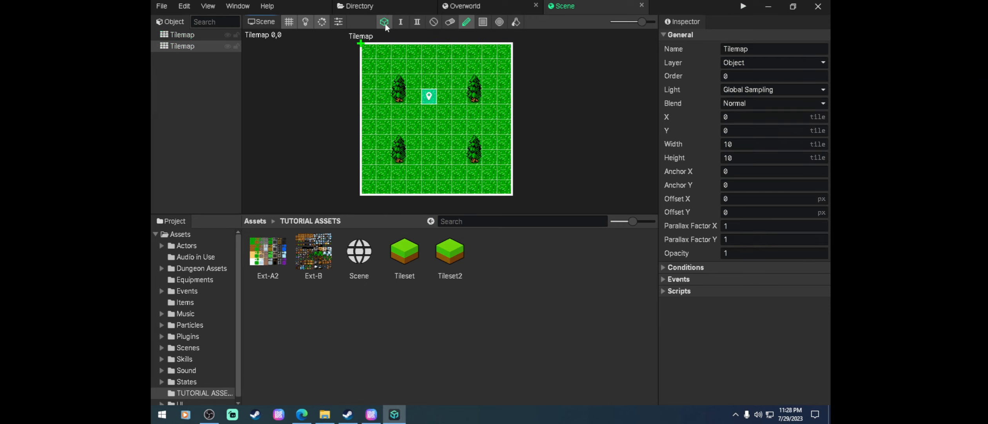
click(435, 23)
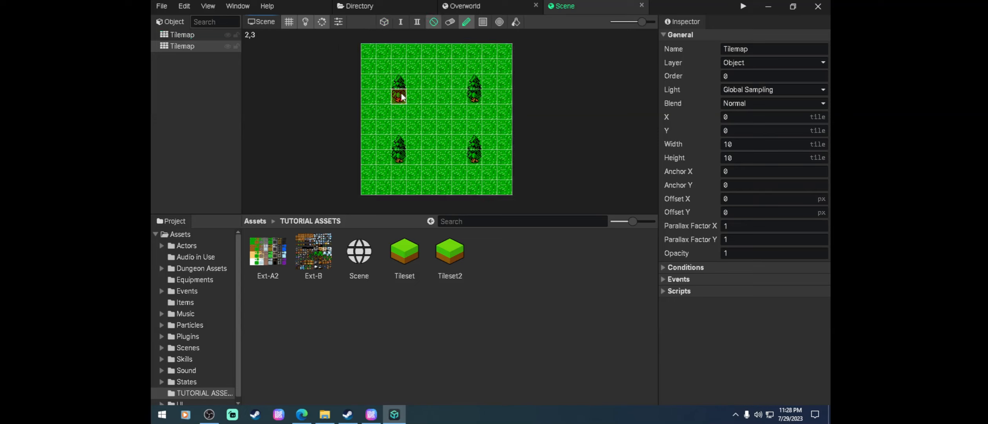
click(434, 21)
click(473, 97)
click(473, 156)
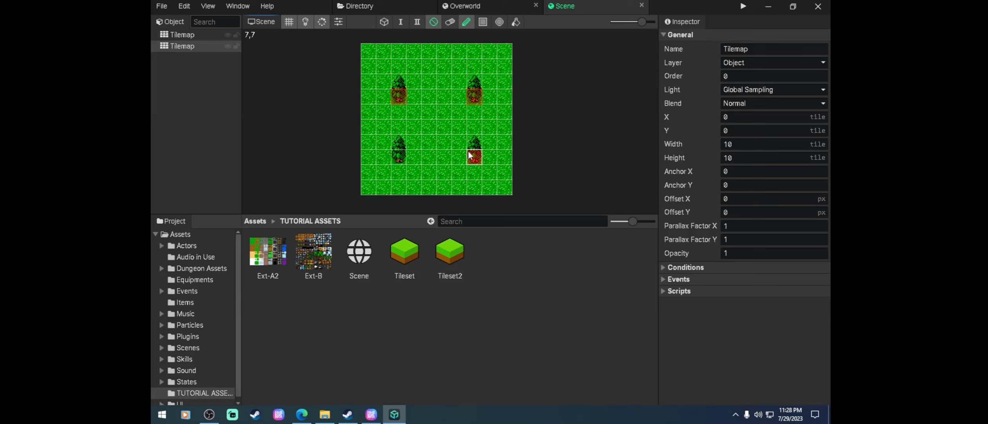
click(403, 156)
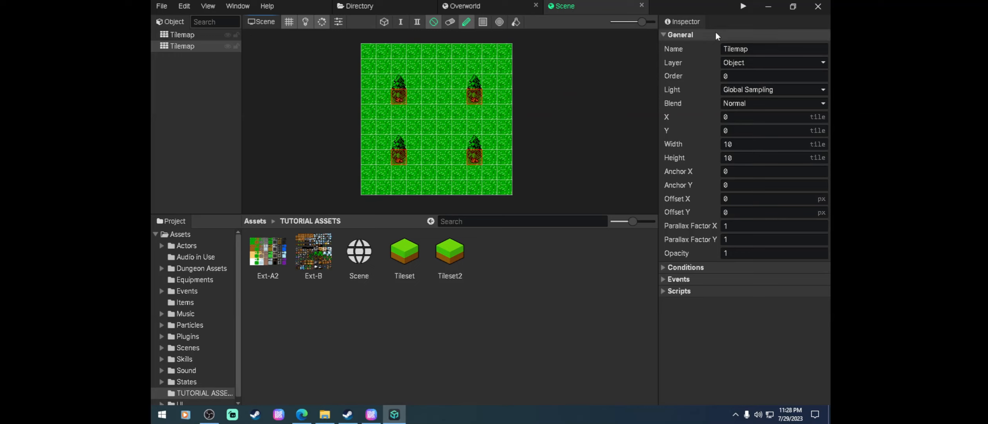
click(736, 12)
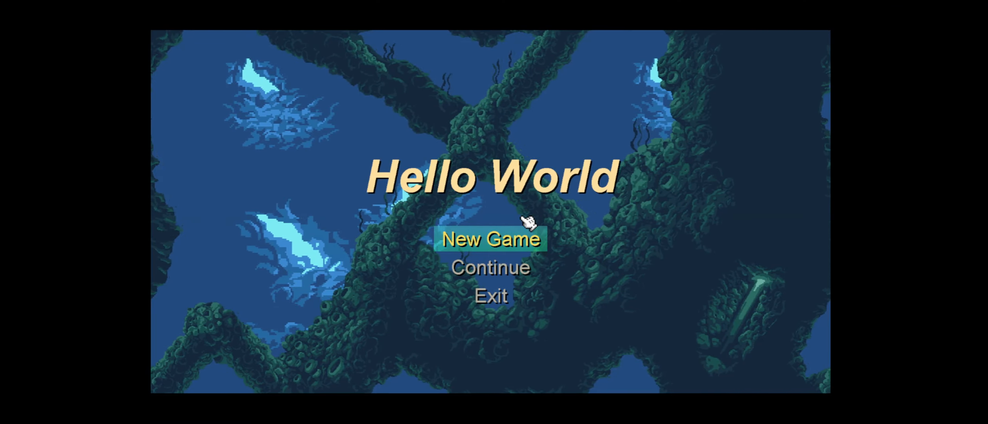
Step: Start a new game, circle the knight around the top-left and top-right trees, then close the game
click(521, 240)
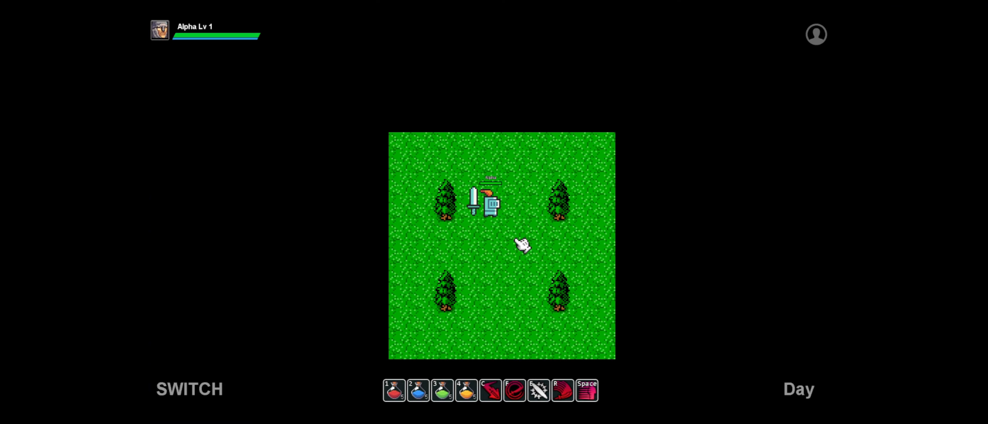
key(w)
key(a)
key(s)
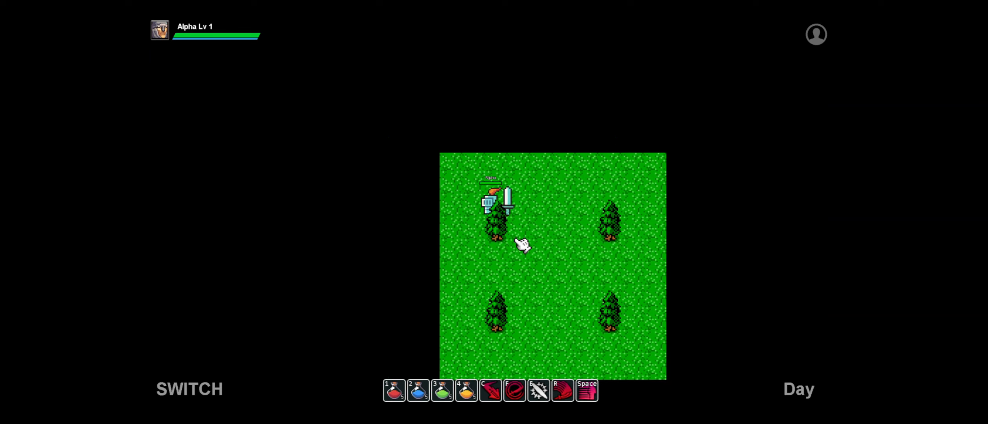
key(d)
key(s)
key(a)
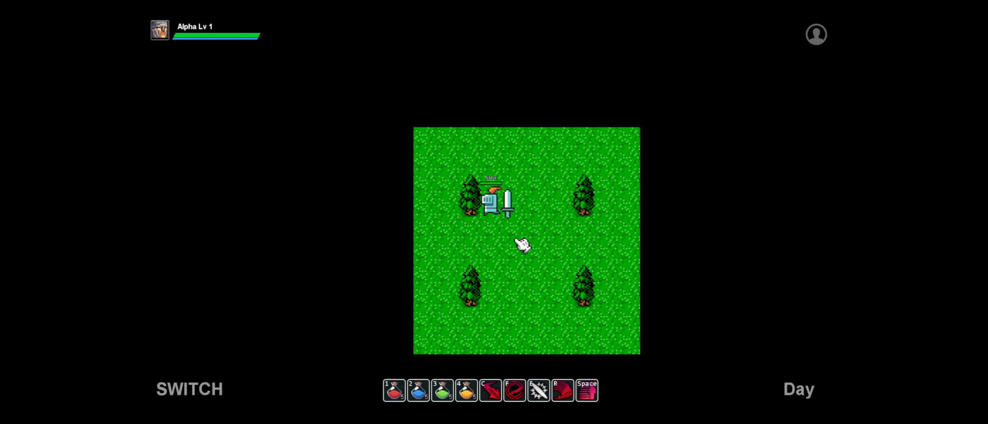
key(a)
key(w)
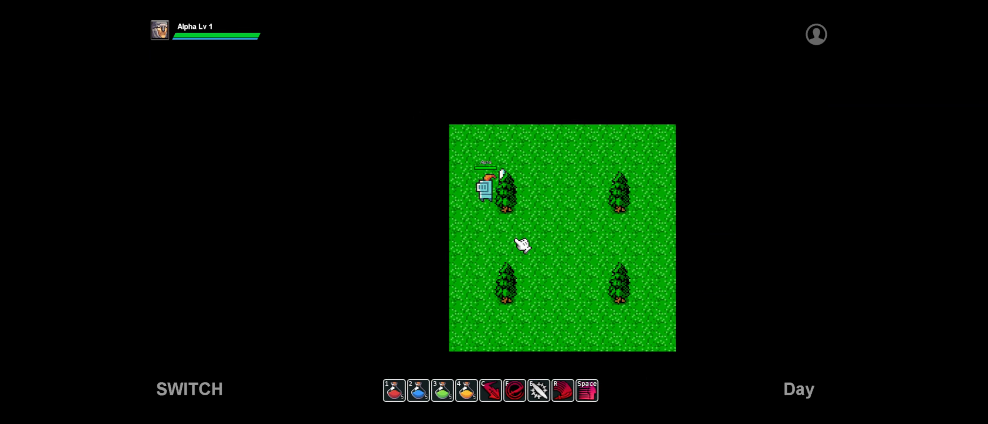
key(d)
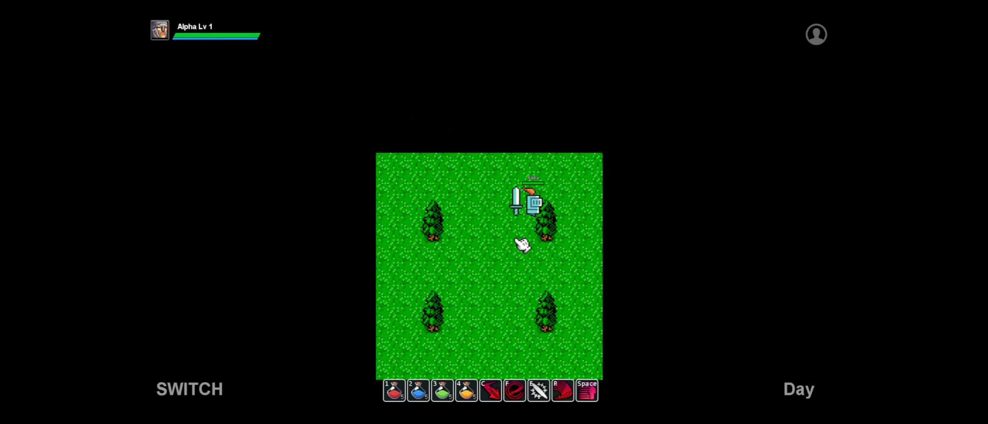
key(s)
key(a)
key(w)
key(a)
key(s)
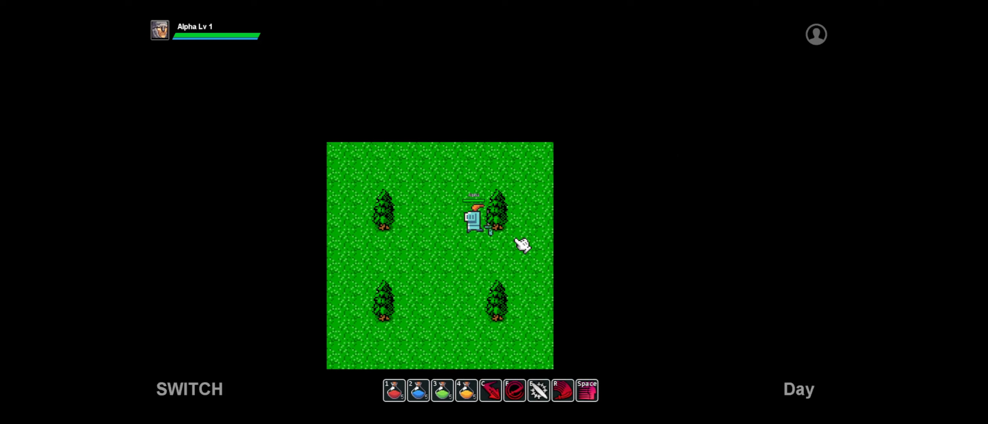
key(w)
key(s)
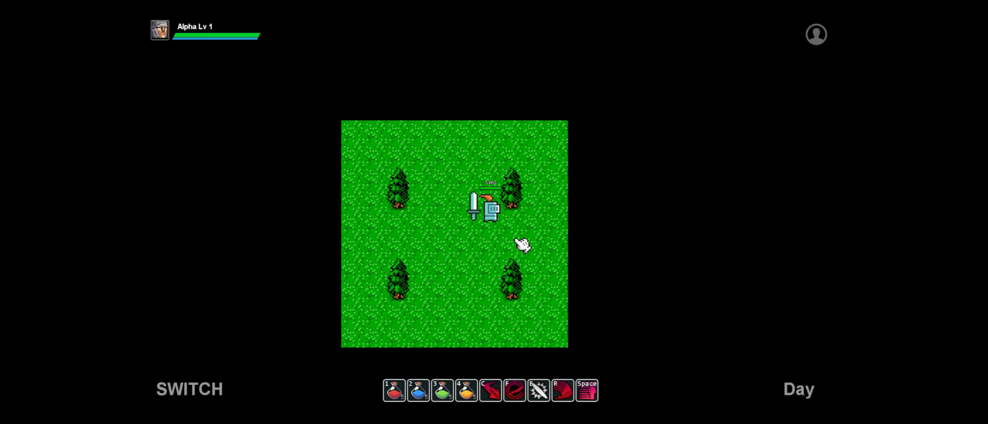
key(alt+F4)
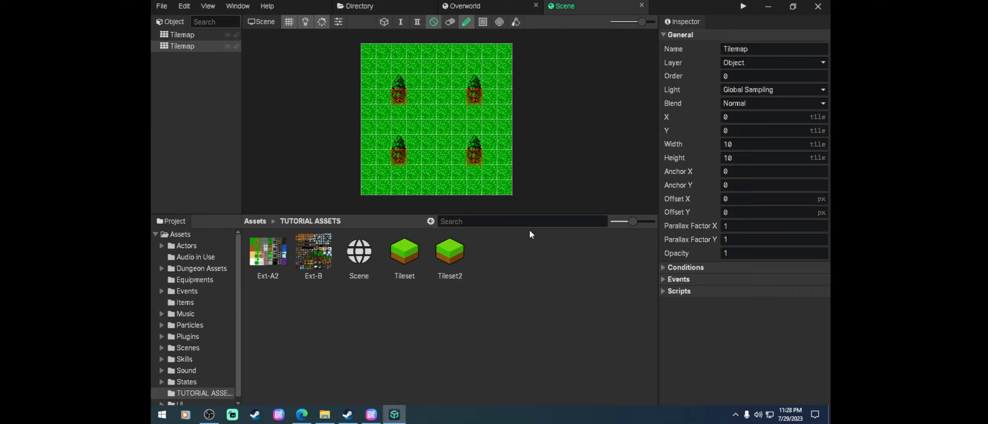
Step: Tag the tree tile in Tileset2's palette and launch the game again
click(459, 254)
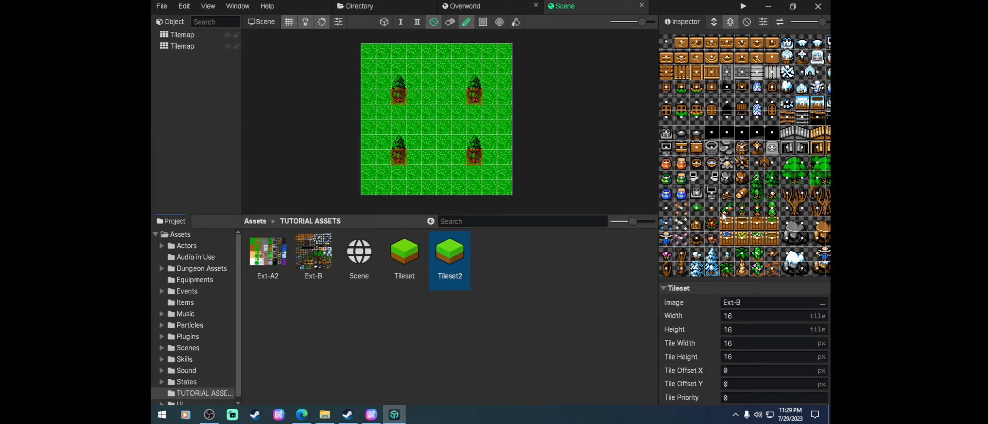
click(757, 193)
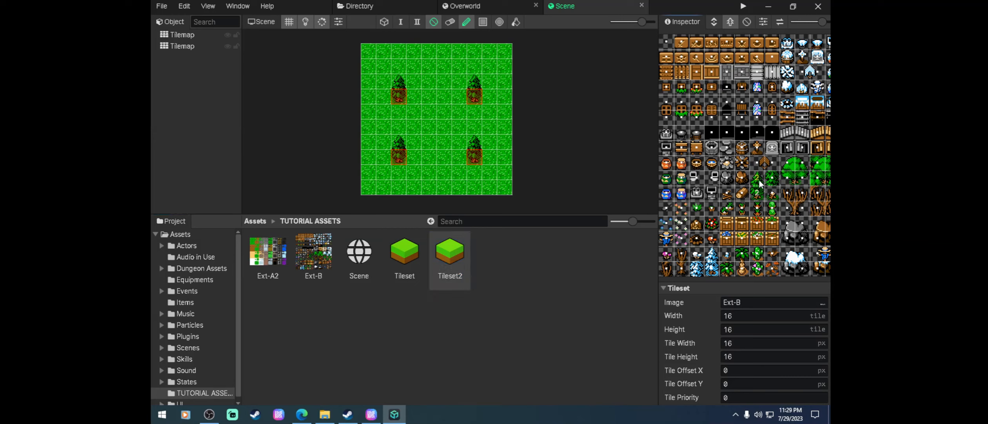
click(744, 6)
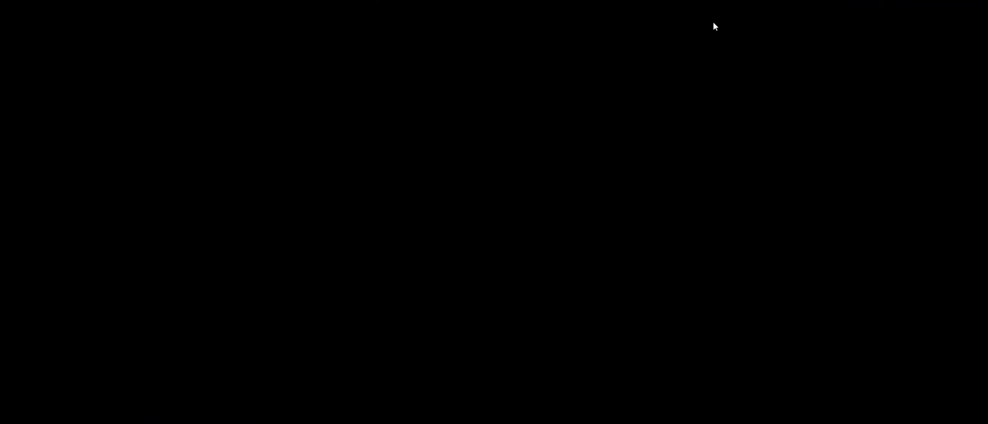
Step: Start a new game, walk the knight left, up, right and down, then close the game
click(488, 237)
key(a)
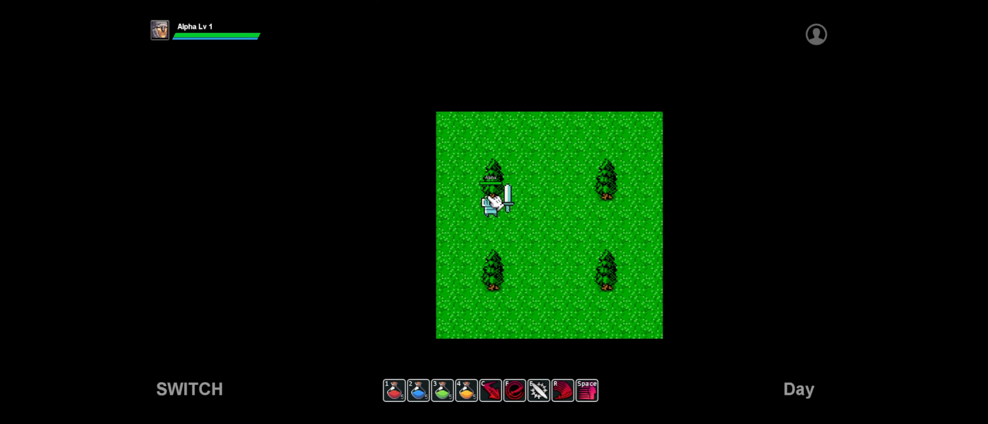
key(a)
key(w)
key(d)
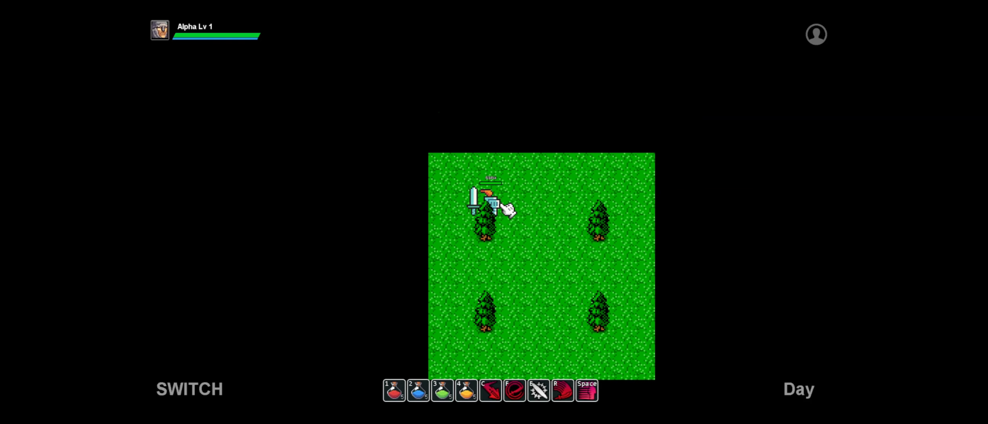
key(a)
key(s)
key(d)
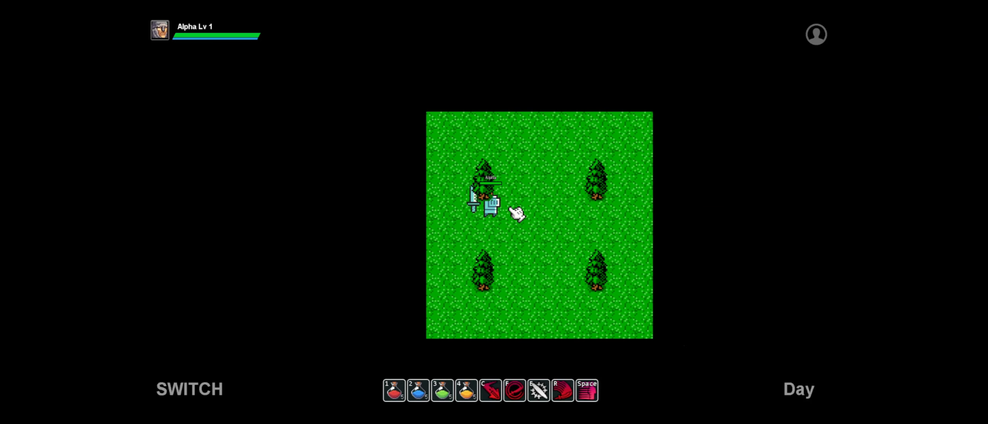
key(alt+F4)
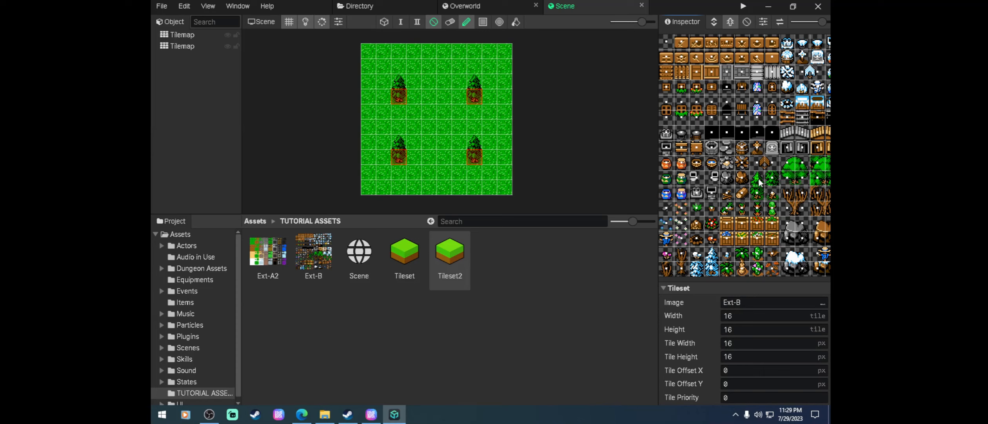
click(746, 7)
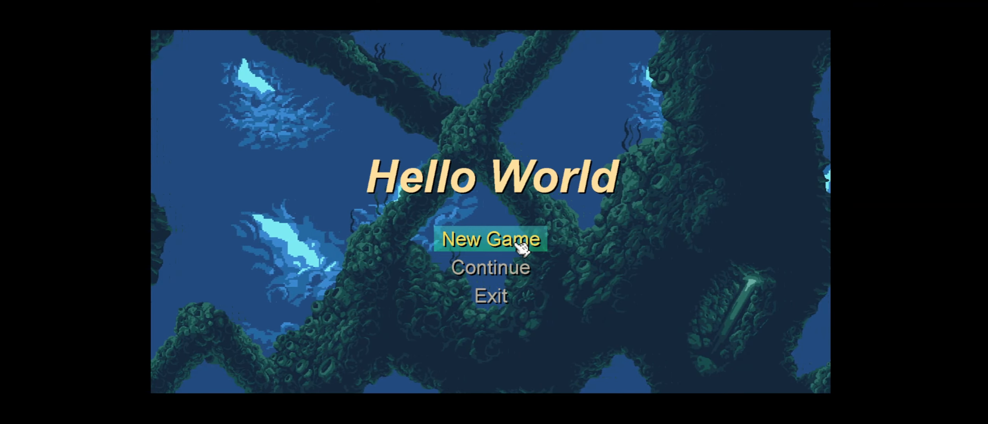
click(517, 241)
key(a)
key(s)
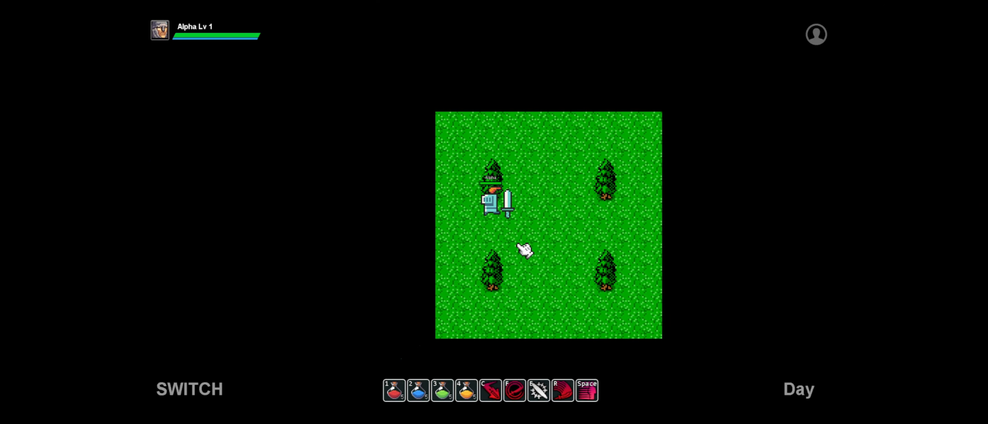
key(a)
key(w)
key(d)
key(a)
key(s)
key(d)
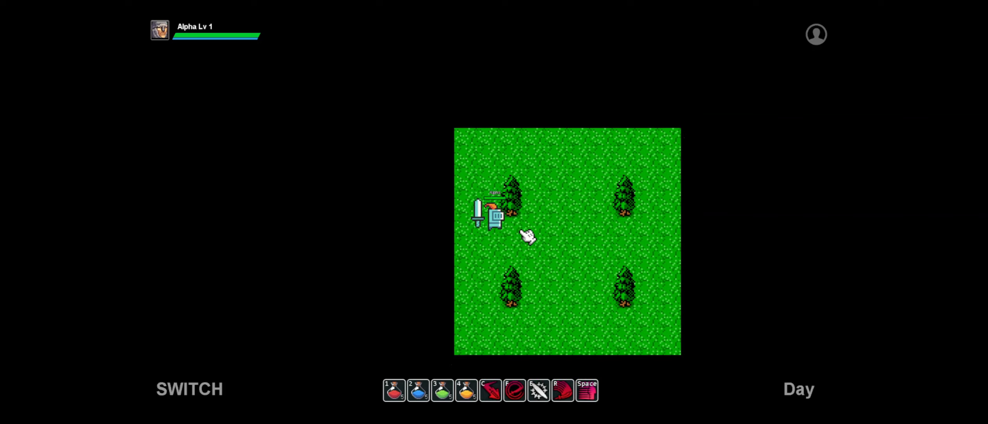
key(a)
key(w)
key(s)
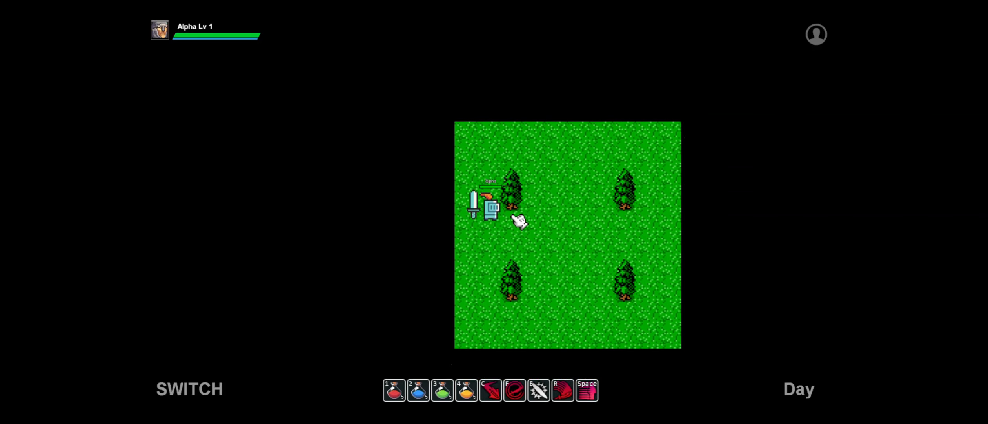
key(w)
key(s)
key(d)
key(a)
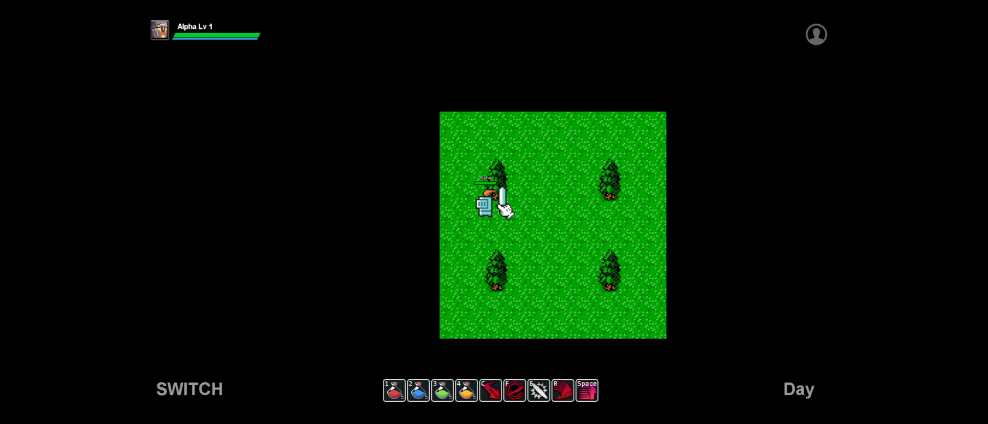
key(d)
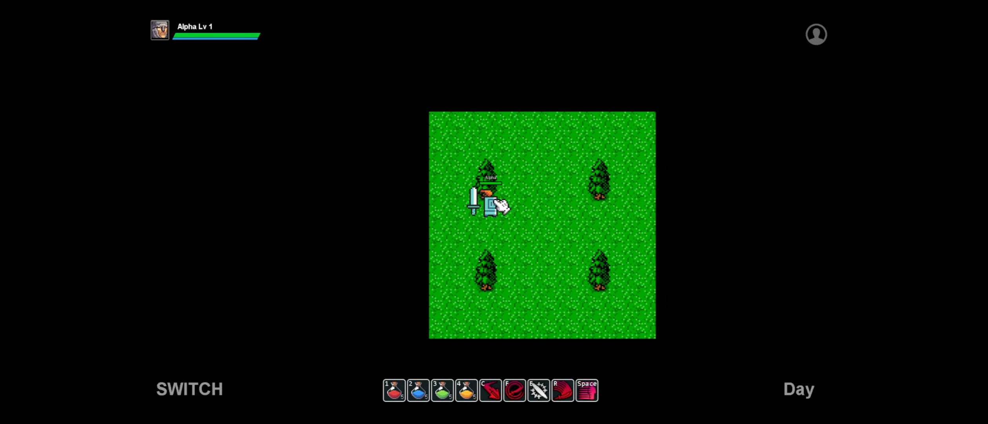
key(d)
key(w)
key(w)
key(a)
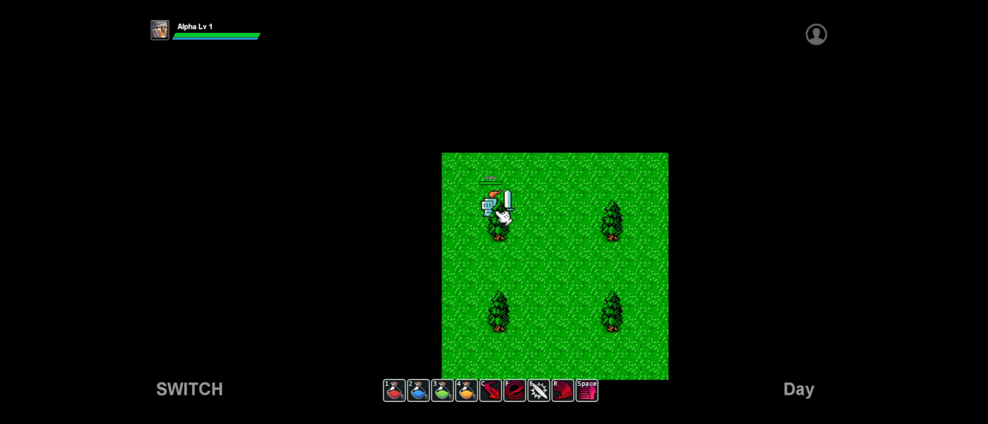
key(a)
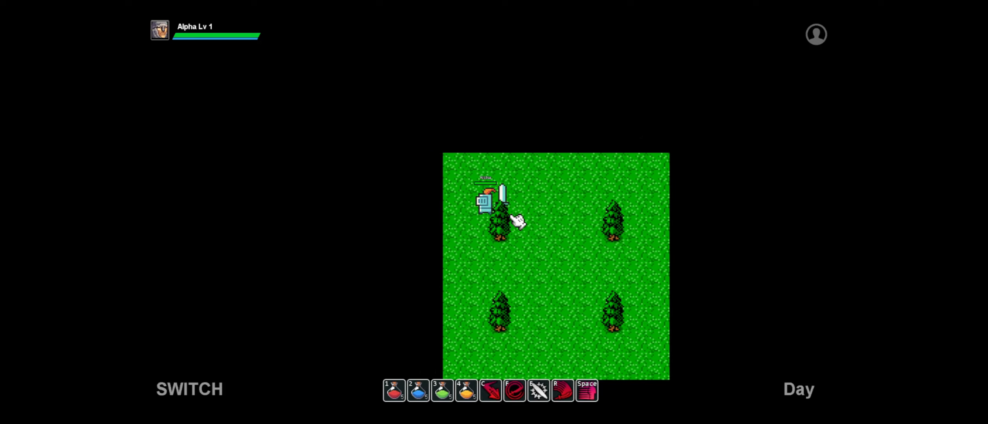
key(s)
key(w)
key(d)
key(a)
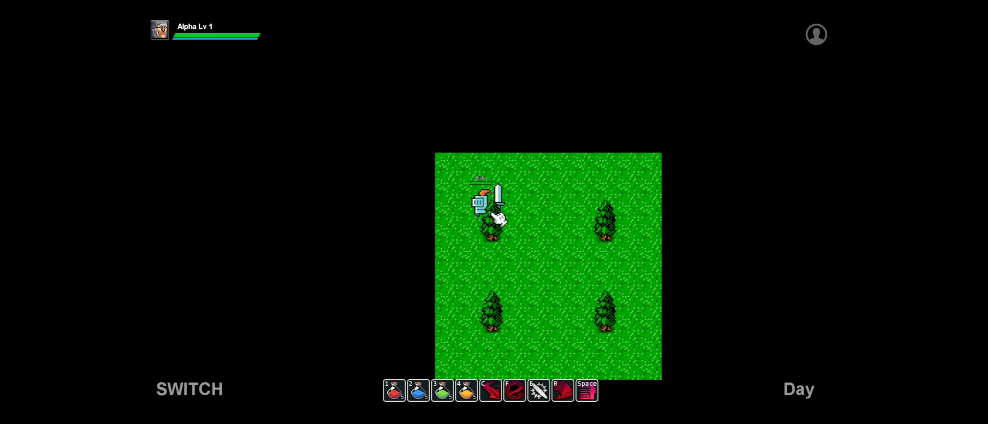
key(d)
key(d)
key(s)
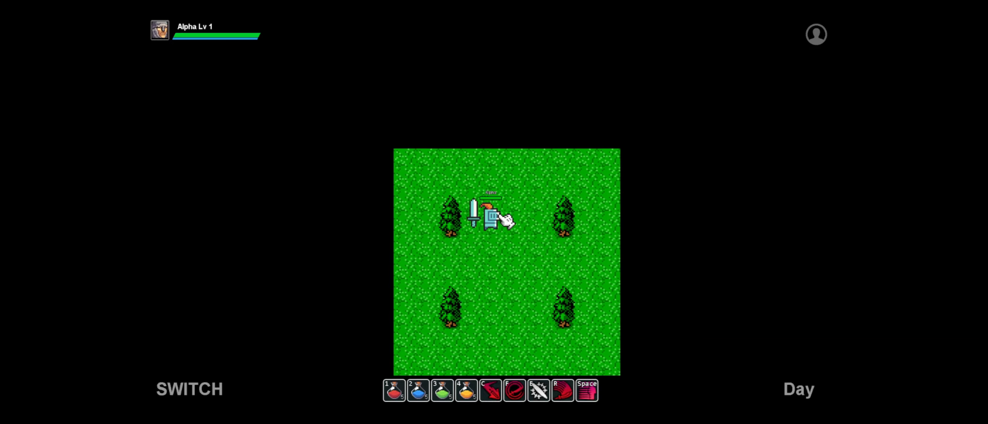
key(alt+F4)
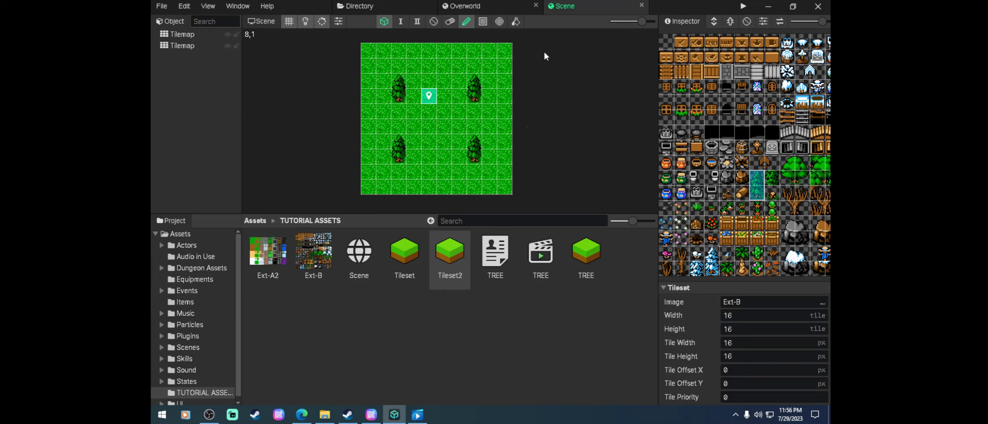
Step: Mark the four tree bases as blocking with the collision tool, then undo the markers
click(433, 21)
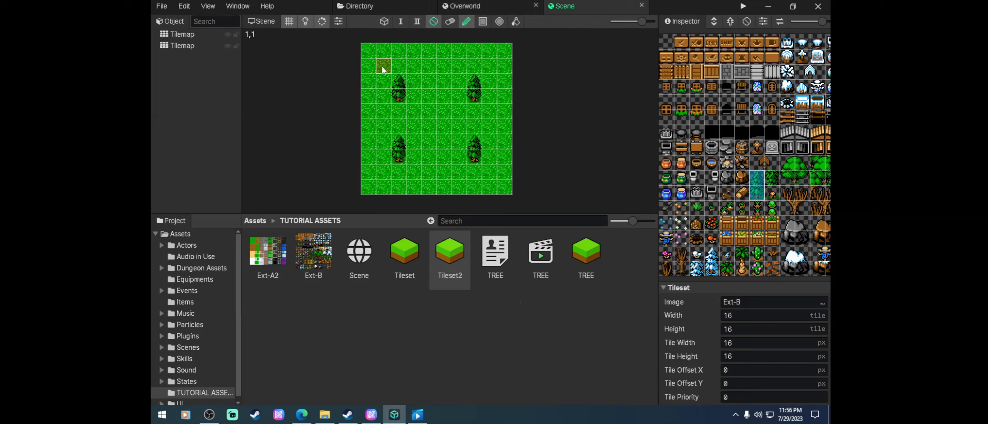
click(400, 95)
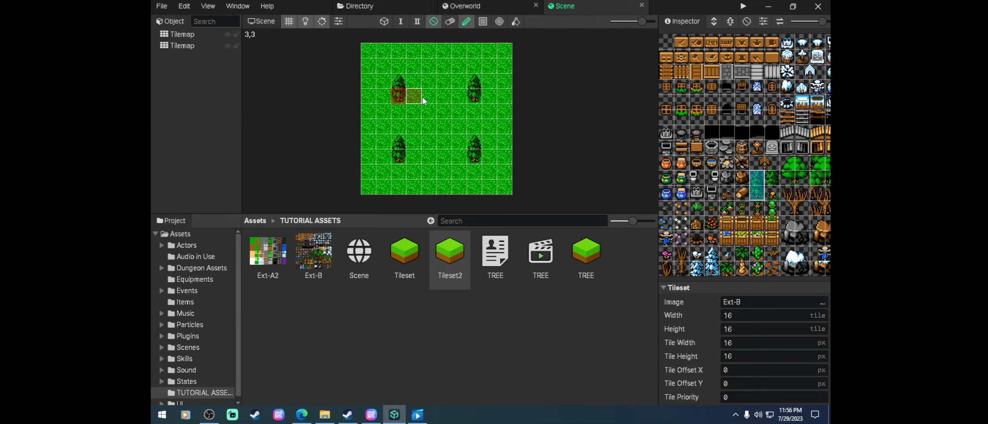
click(471, 101)
click(474, 156)
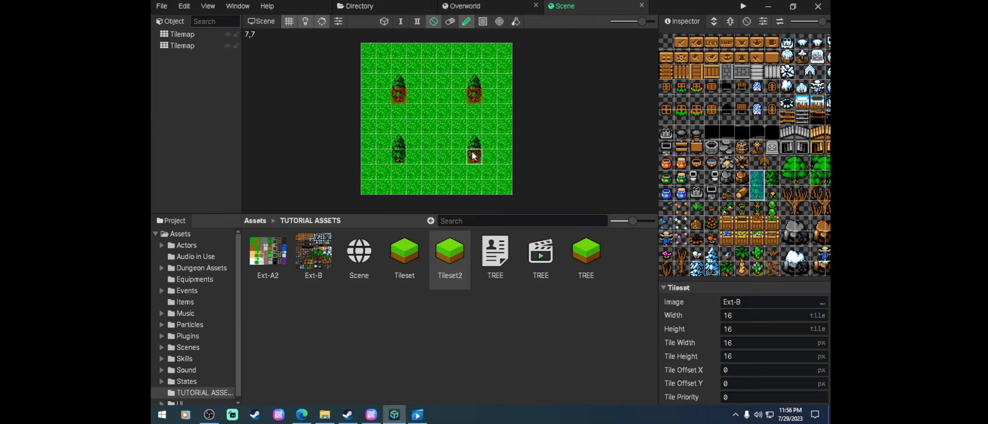
click(394, 157)
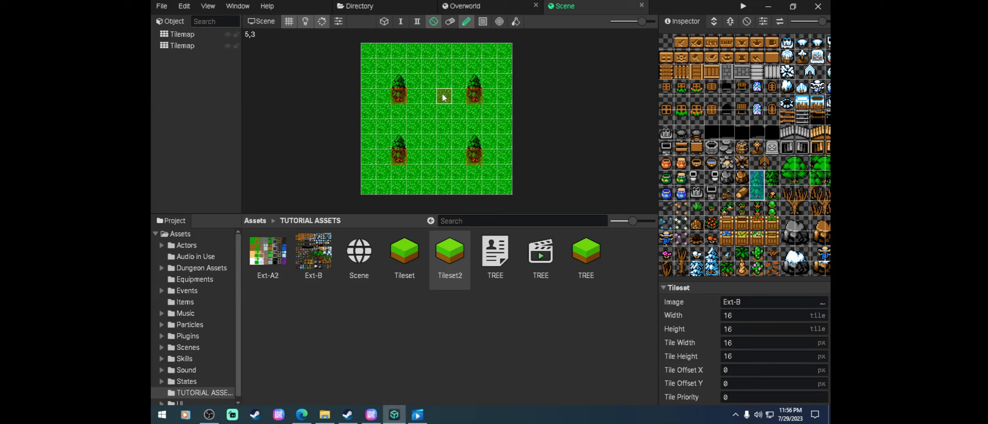
key(ctrl+z)
key(ctrl+z)
key(ctrl+z)
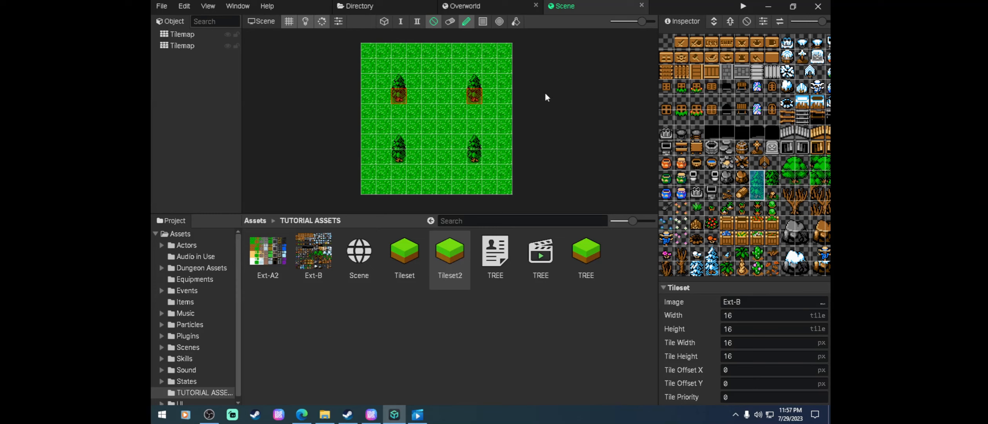
key(ctrl+z)
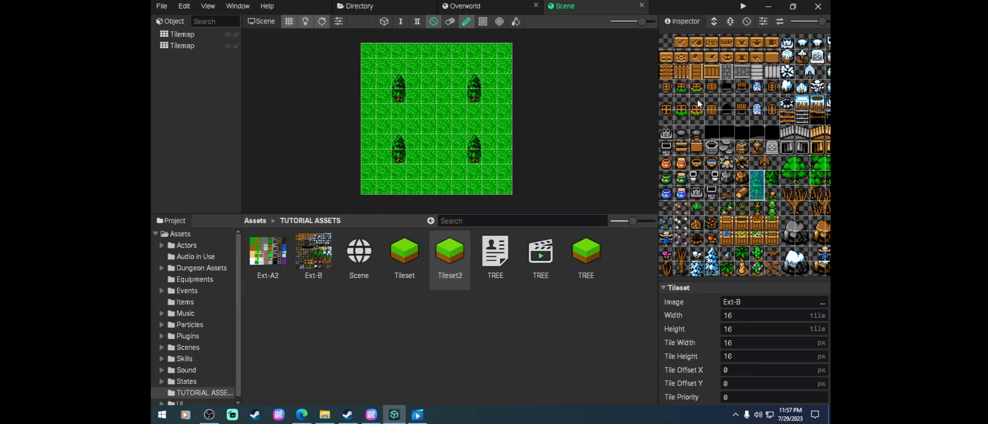
Step: Turn on collision editing for the tileset's tree tiles, with collision mode active again
click(745, 21)
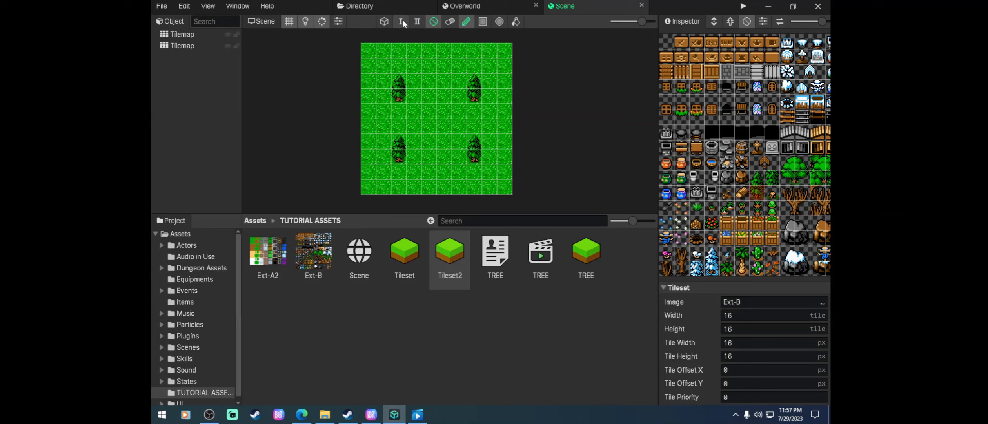
click(417, 21)
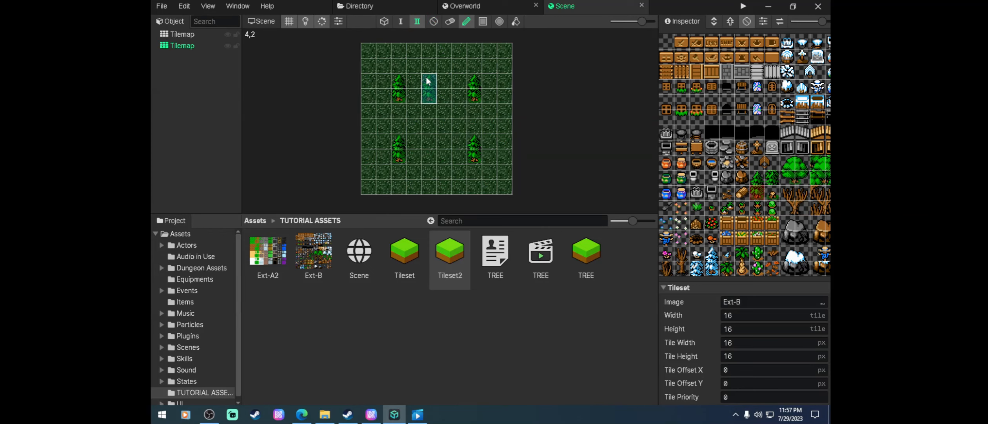
click(433, 22)
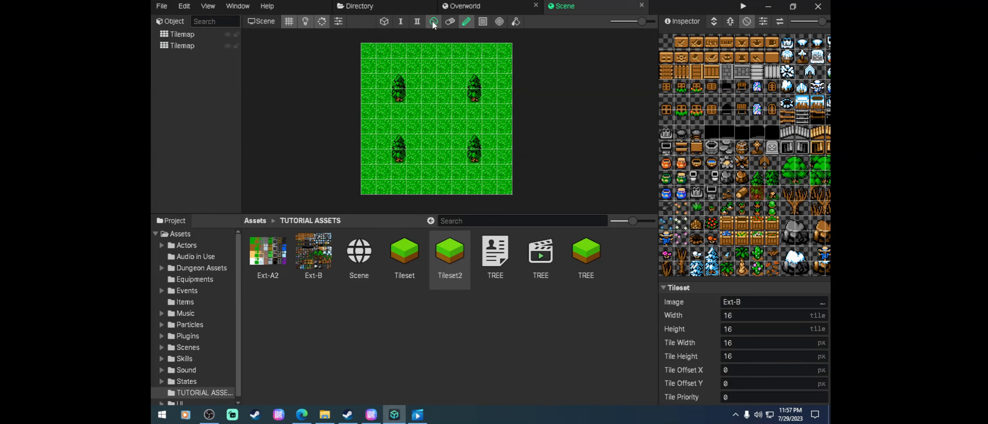
click(749, 7)
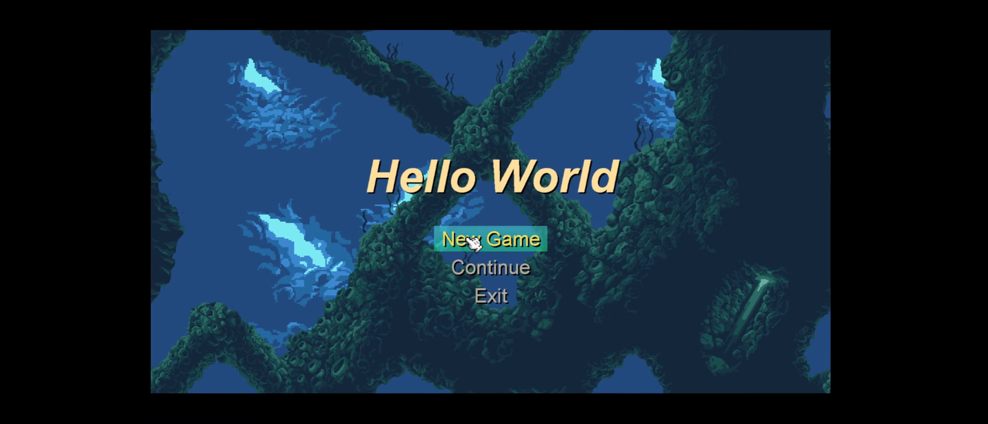
click(471, 238)
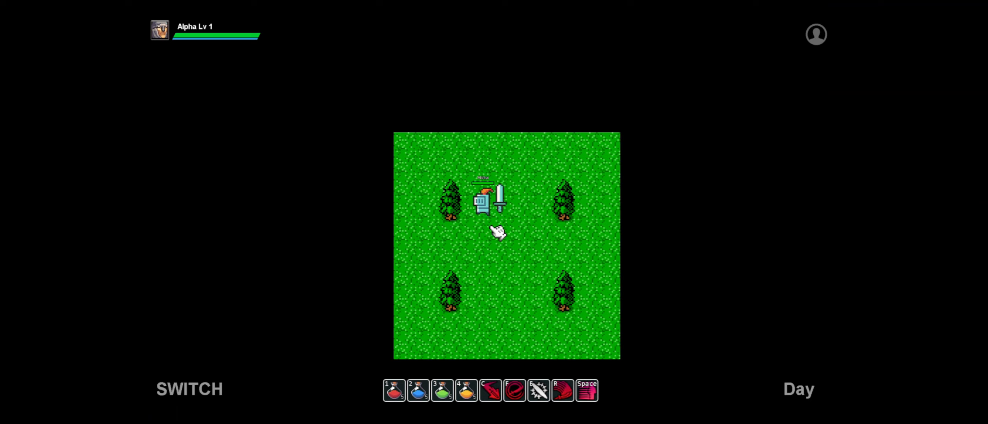
key(a)
key(w)
key(a)
key(s)
key(d)
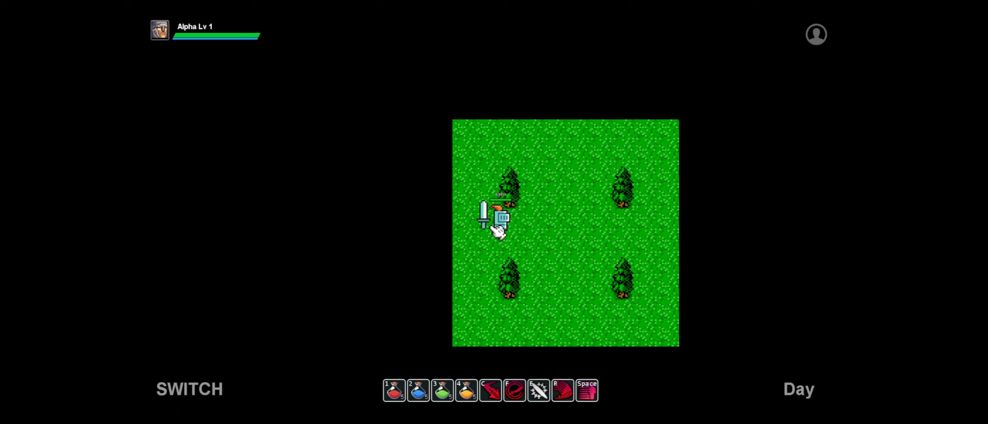
key(w)
key(d)
key(a)
key(s)
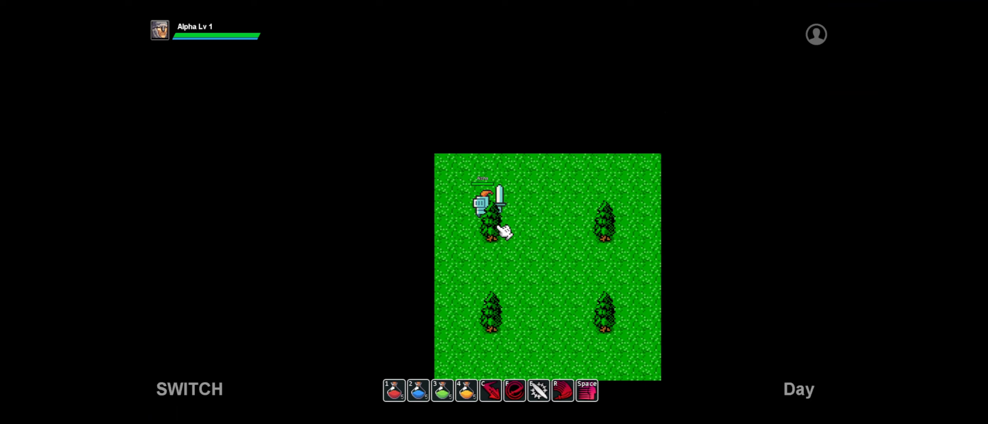
key(a)
key(alt+F4)
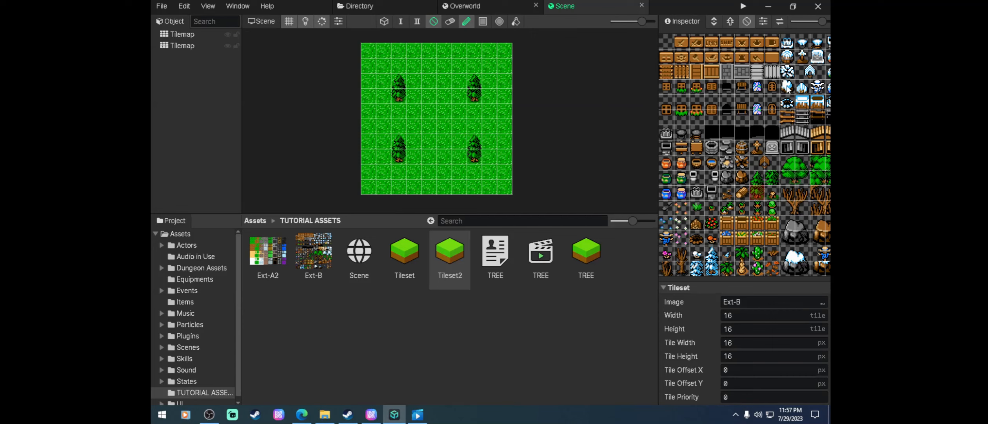
Step: Paint two-tile pine trees along row 1 between the upper trees on layer II, undoing a stray one
click(747, 21)
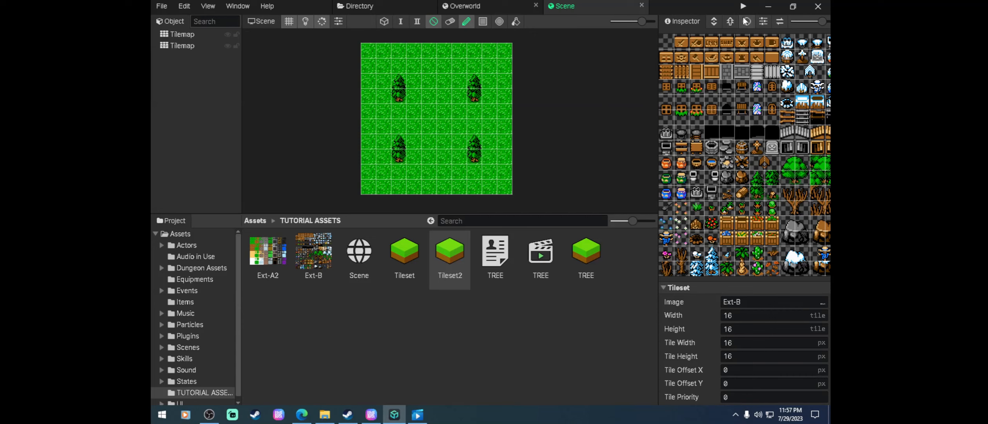
drag(758, 177, 759, 192)
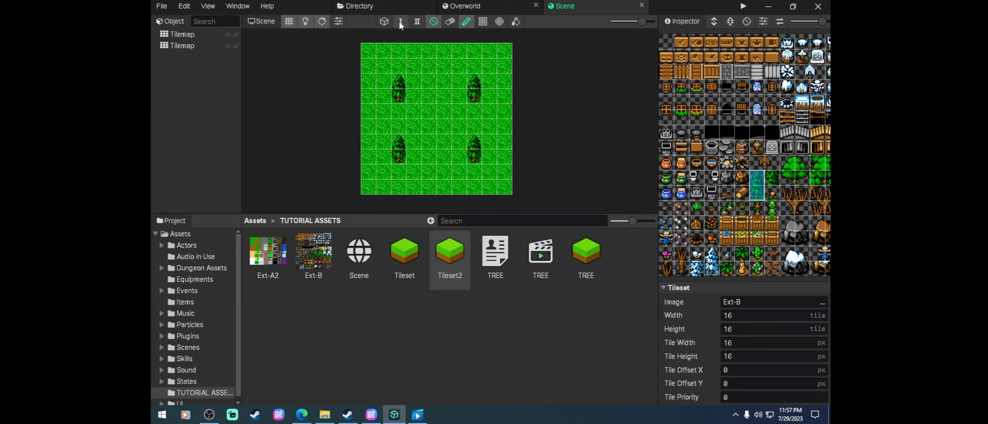
click(417, 21)
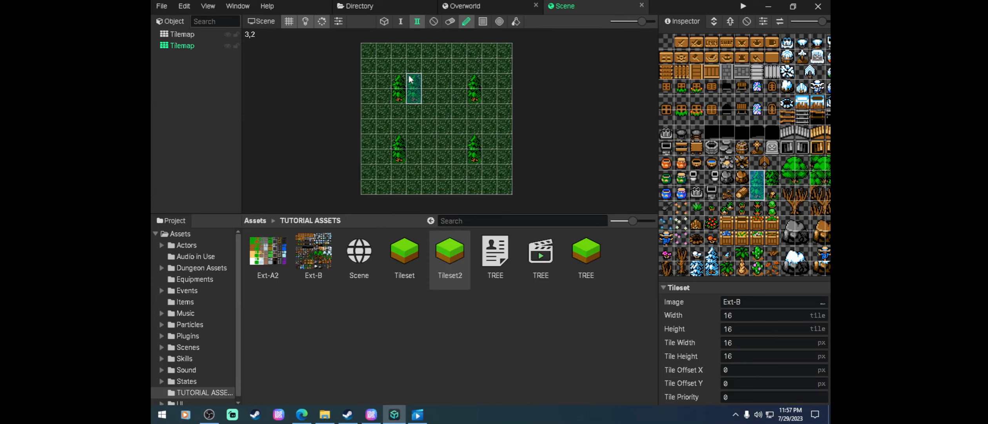
drag(440, 72, 474, 71)
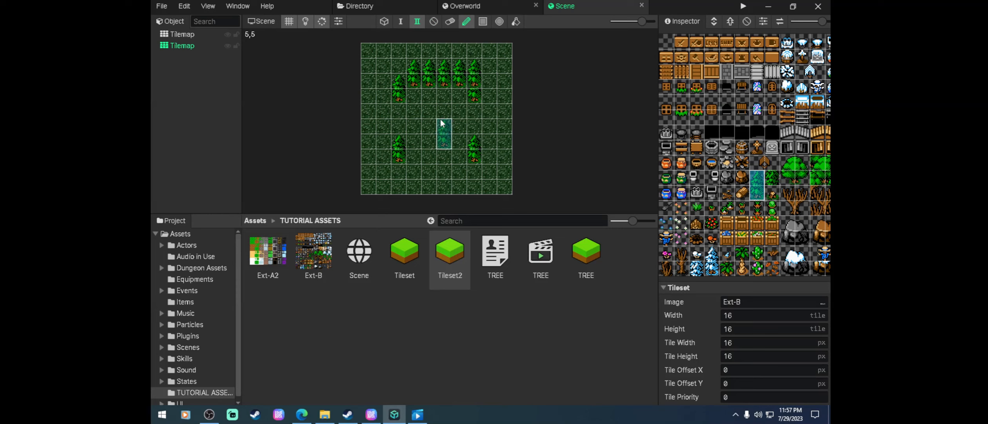
click(479, 84)
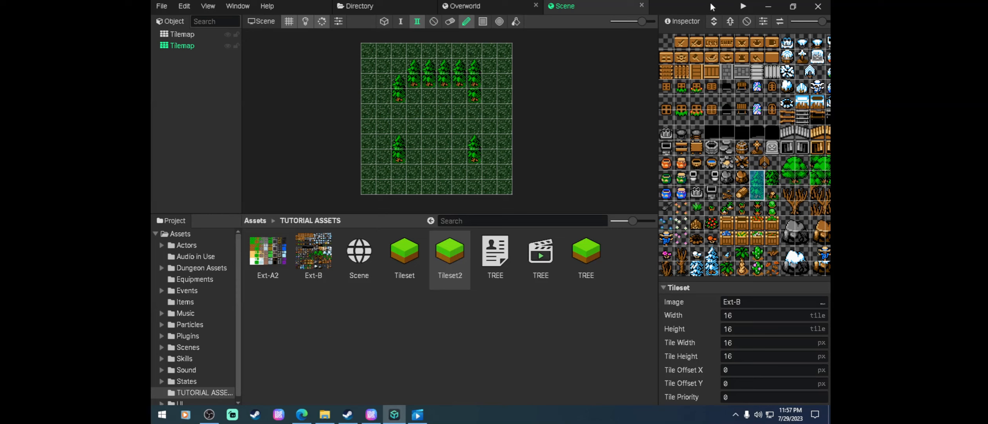
key(ctrl+z)
drag(461, 64, 415, 66)
Step: Launch a new game and walk the knight around and beneath the new top row of pine trees
click(743, 6)
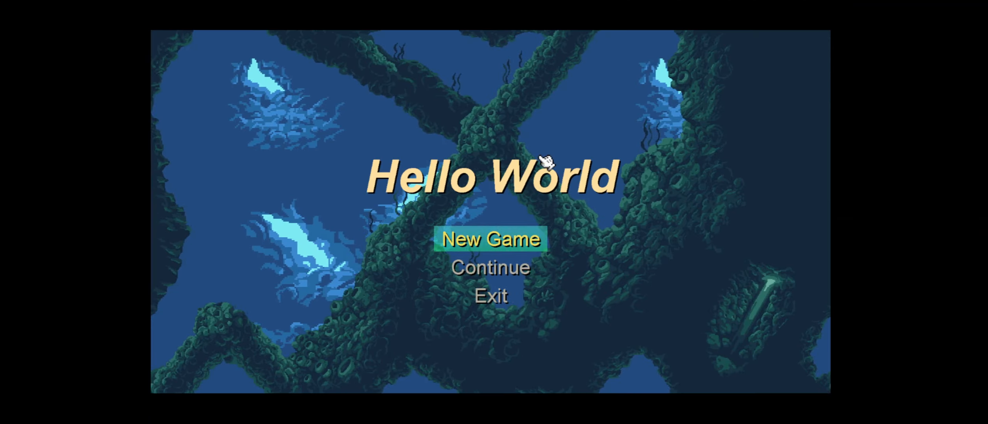
click(534, 247)
key(d)
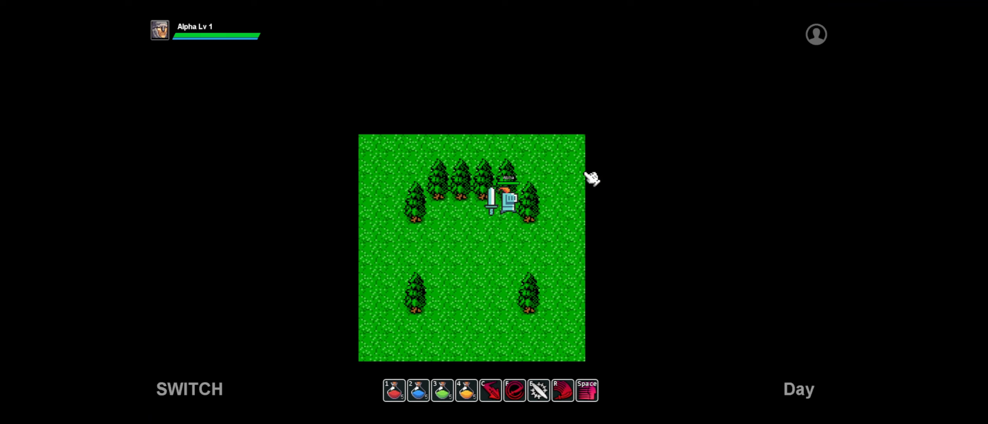
key(a)
key(s)
key(w)
key(d)
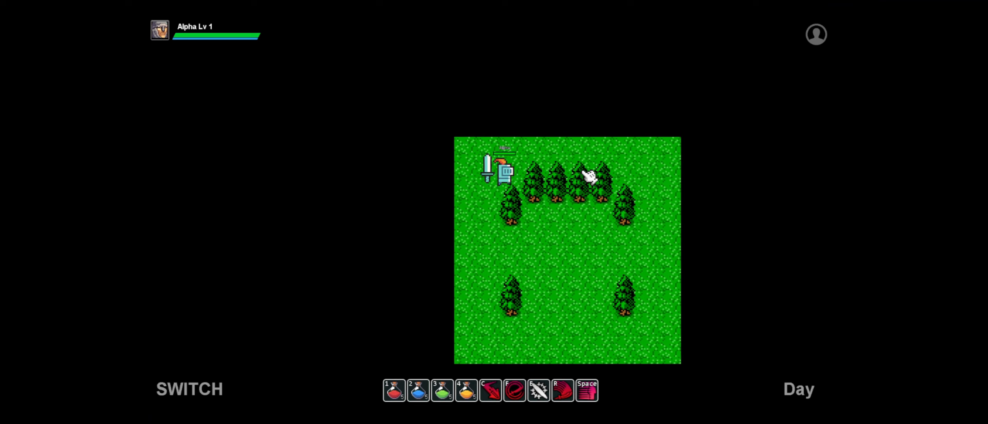
key(d)
key(s)
key(a)
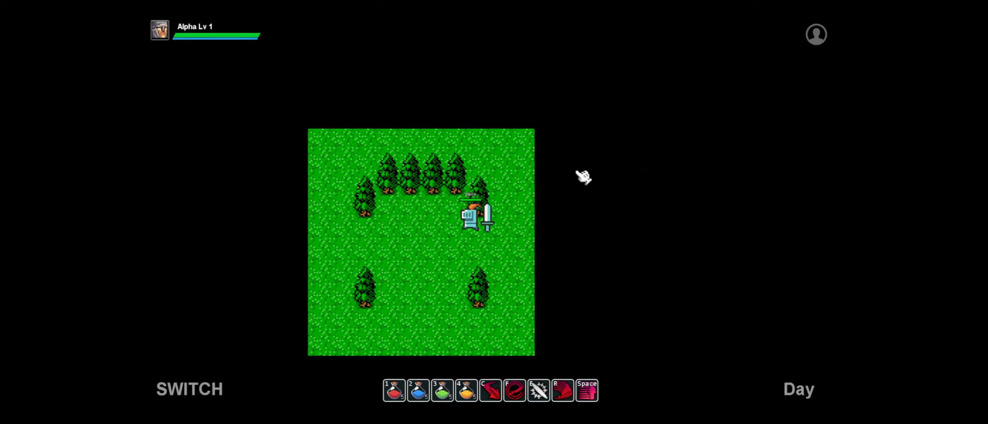
key(d)
key(w)
key(s)
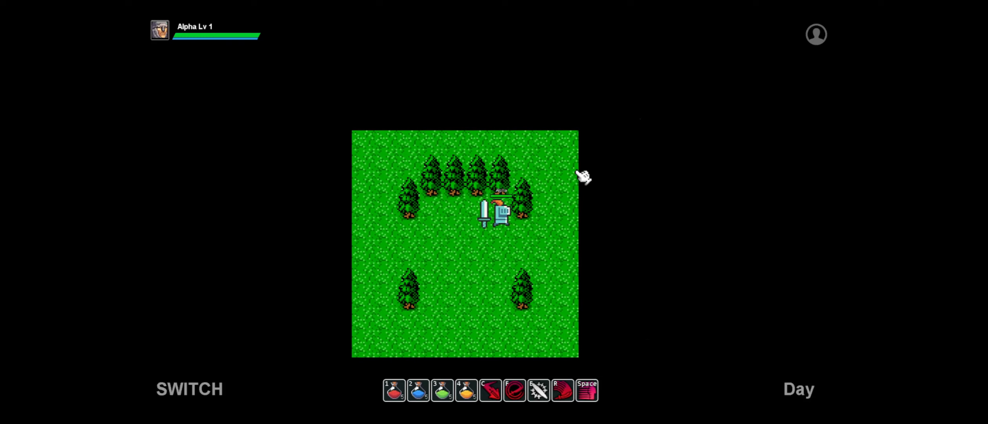
key(a)
key(w)
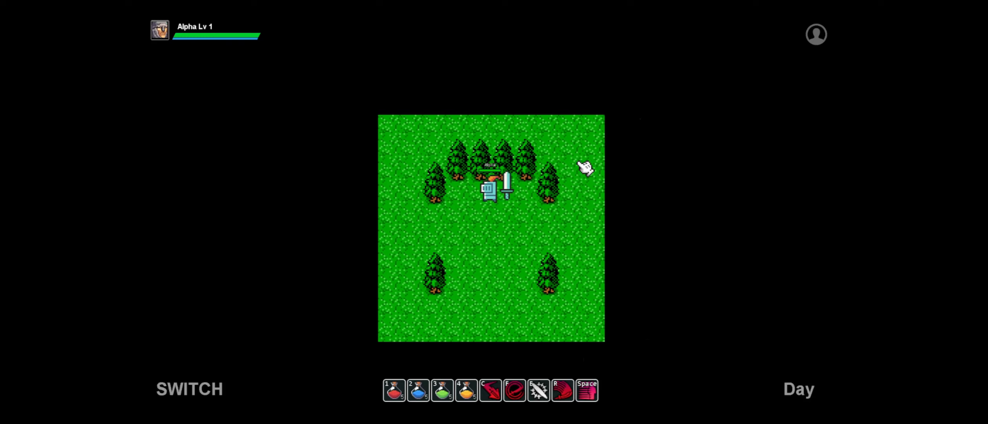
key(a)
key(s)
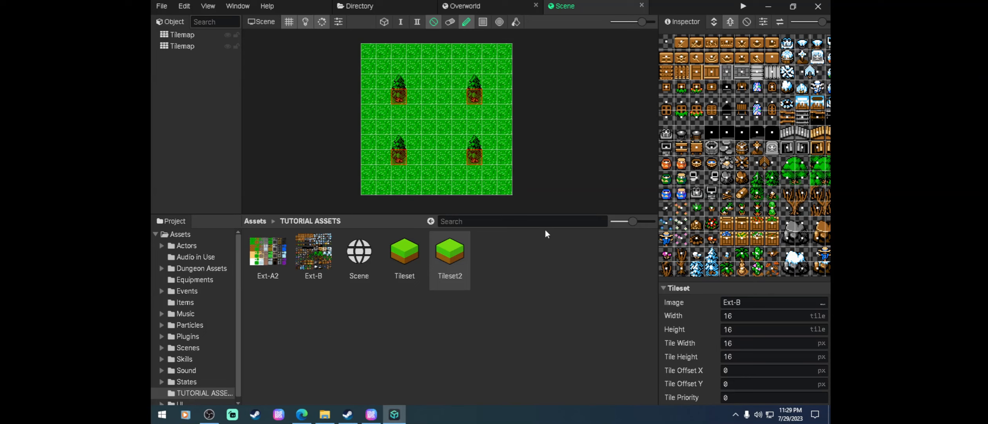
Step: Look through the right-click menus for Tileset2 and the assets folder without choosing anything
click(456, 252)
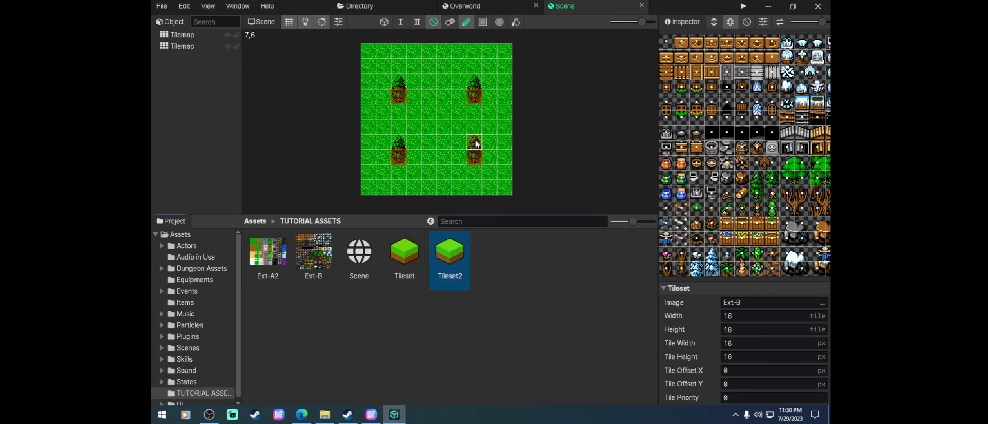
right_click(461, 252)
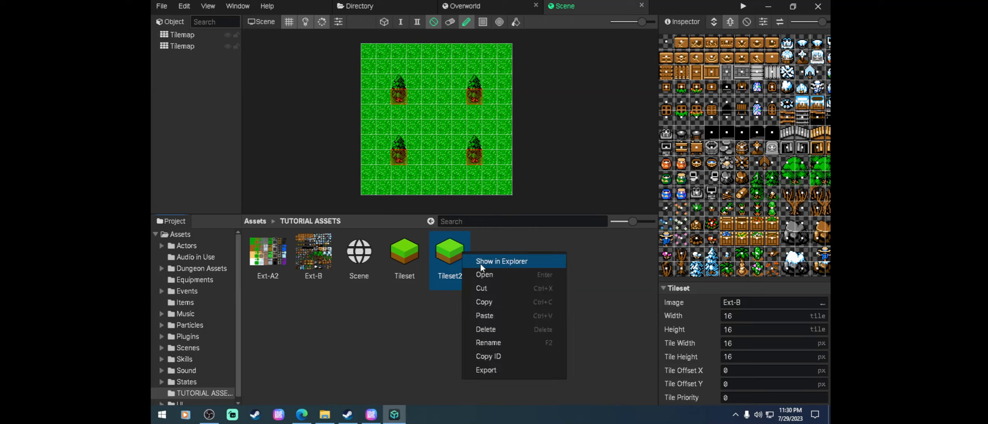
click(502, 255)
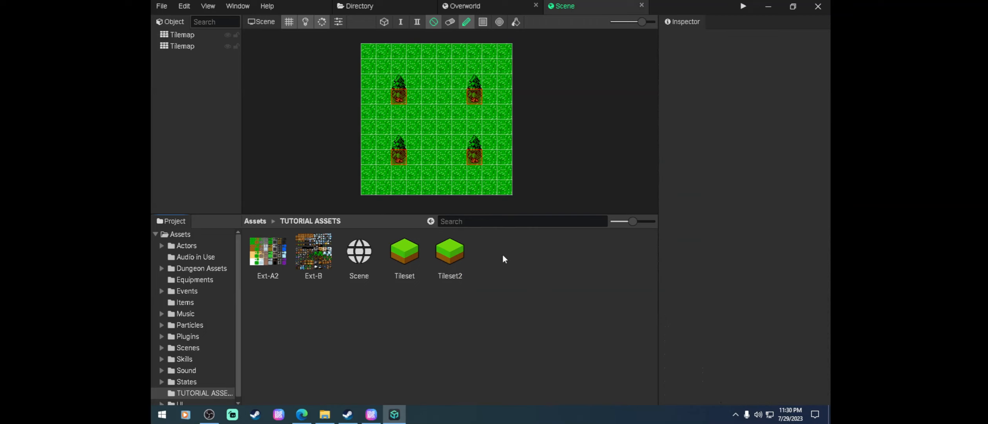
right_click(488, 260)
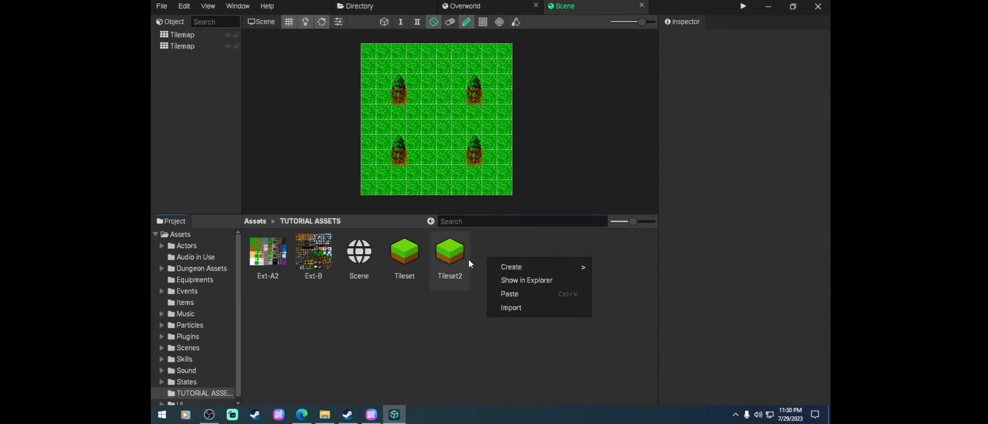
click(501, 294)
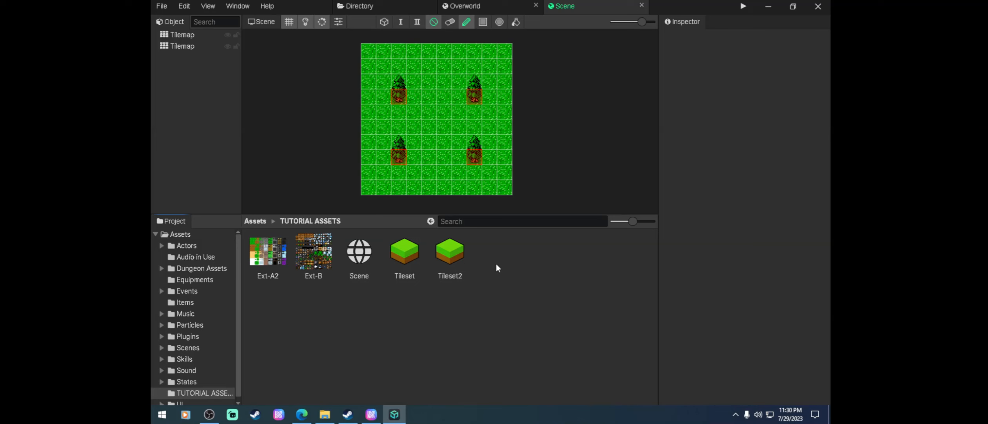
click(459, 253)
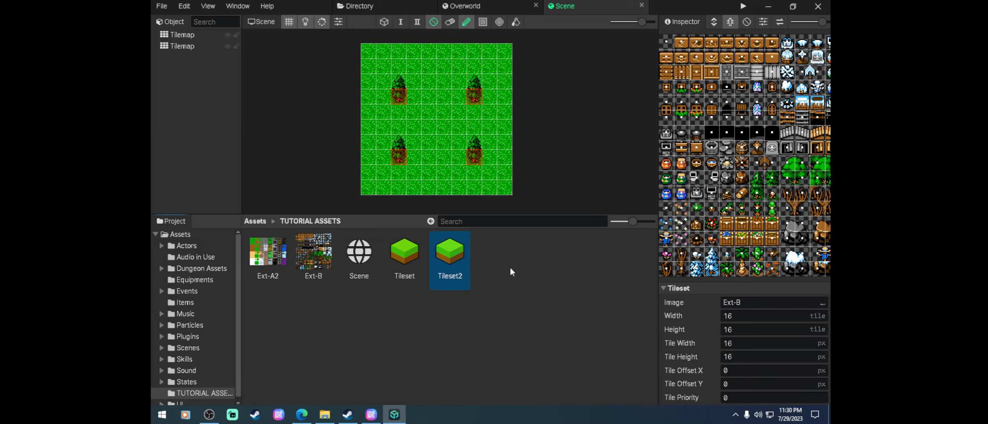
right_click(511, 268)
mouse_move(598, 276)
click(462, 224)
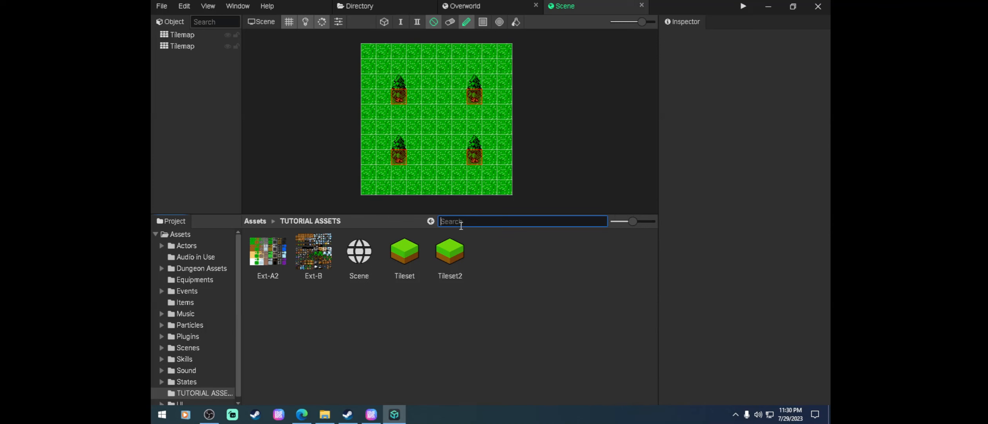
Step: Duplicate Tileset2 with copy and paste, rename the copy to TREE, and select it
click(460, 251)
key(ctrl+c)
key(ctrl+v)
click(488, 254)
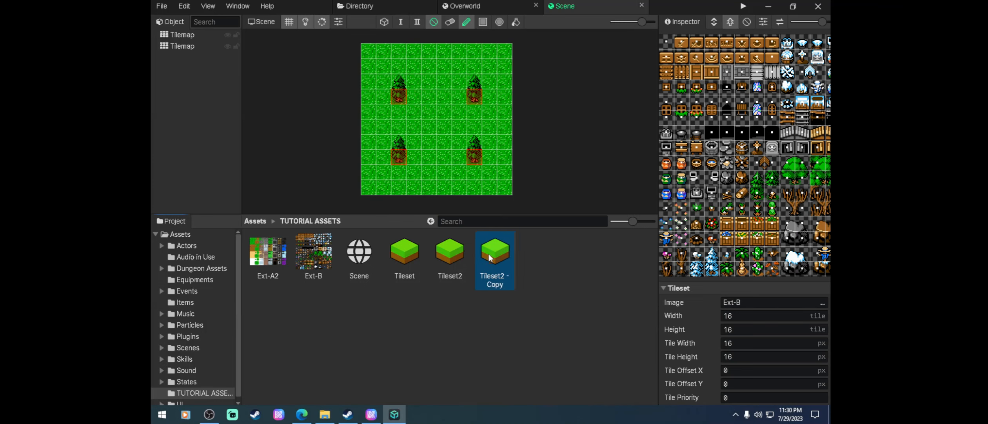
right_click(489, 254)
click(530, 344)
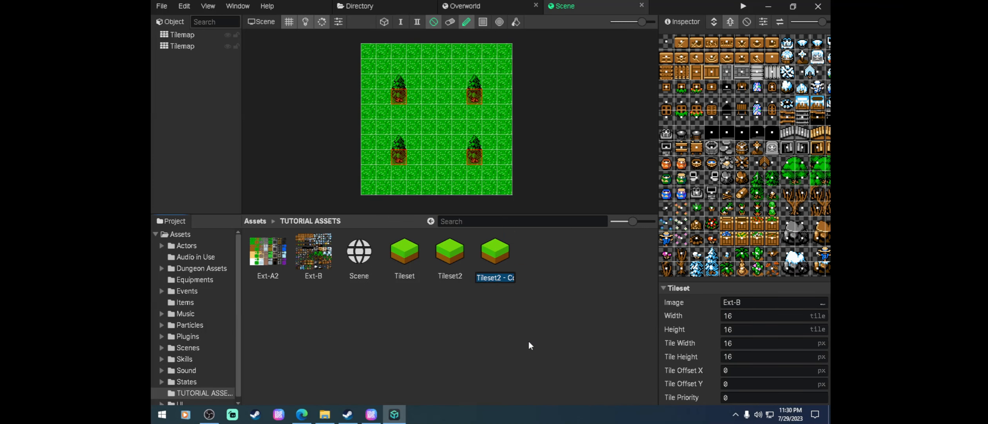
text(TREE)
click(536, 283)
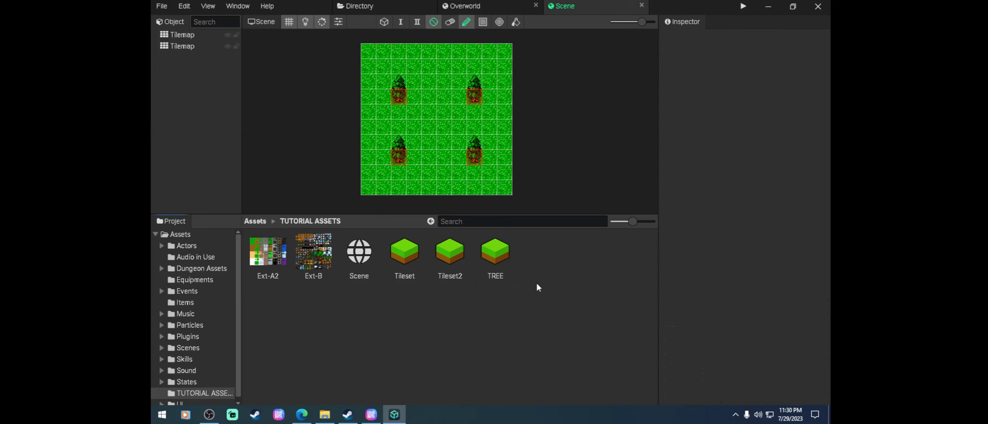
click(496, 253)
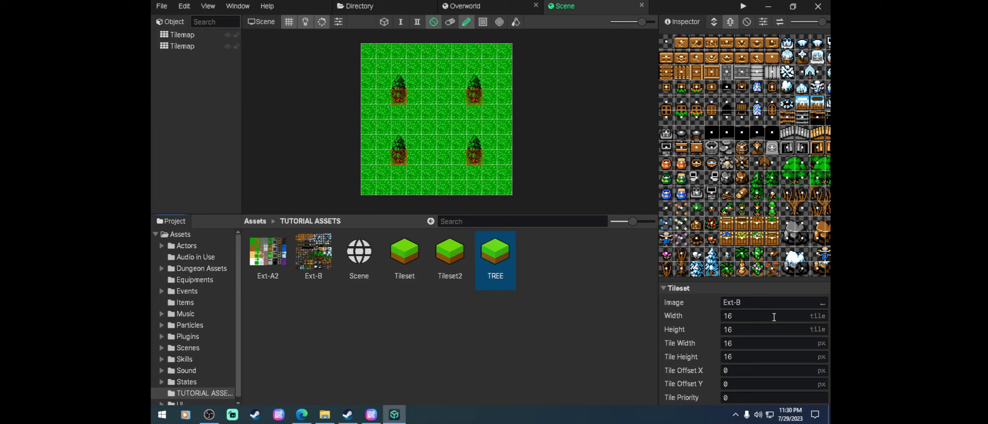
Step: Give the TREE tileset a Tile Height of 32, keeping Width, Height and Tile Width at 16
click(742, 315)
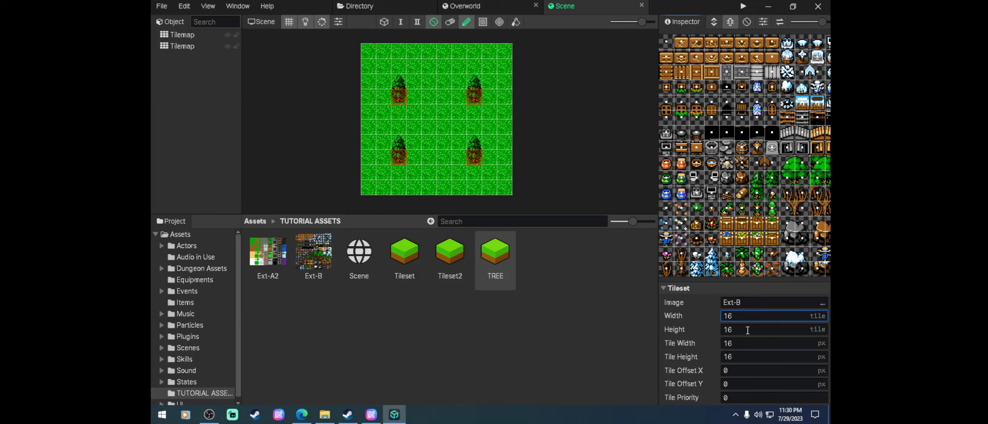
key(Tab)
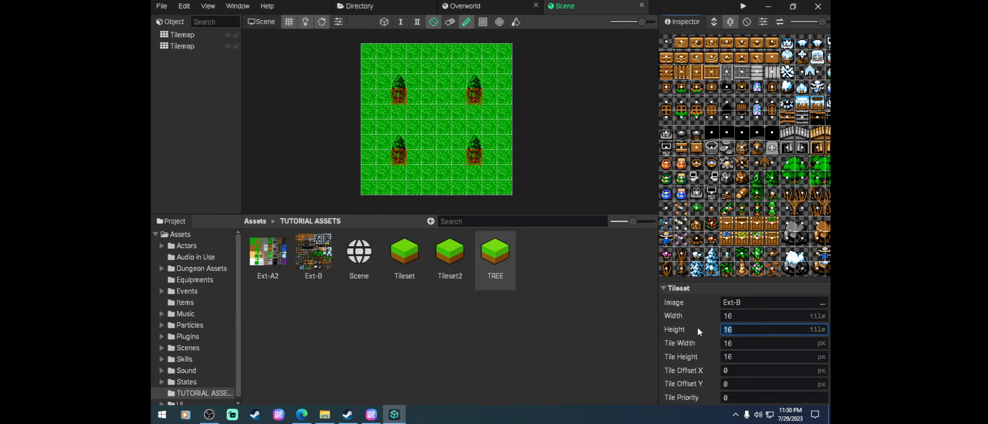
text(32)
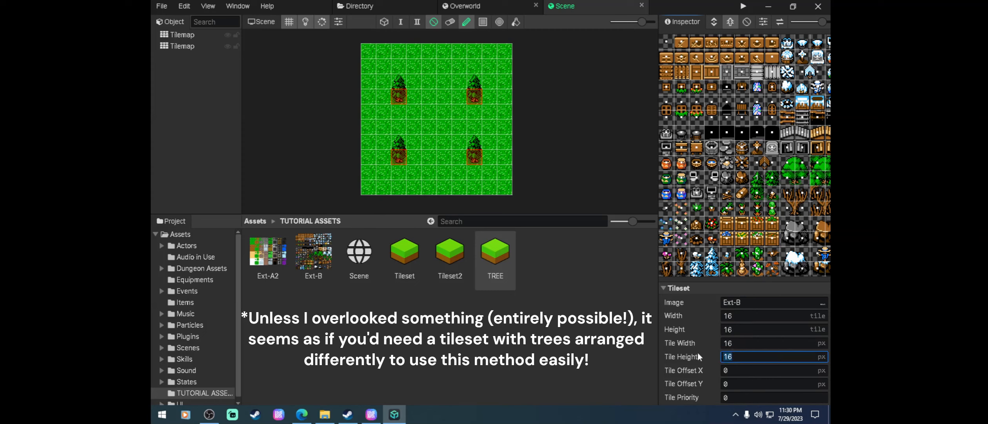
key(Tab)
key(Tab)
text(32)
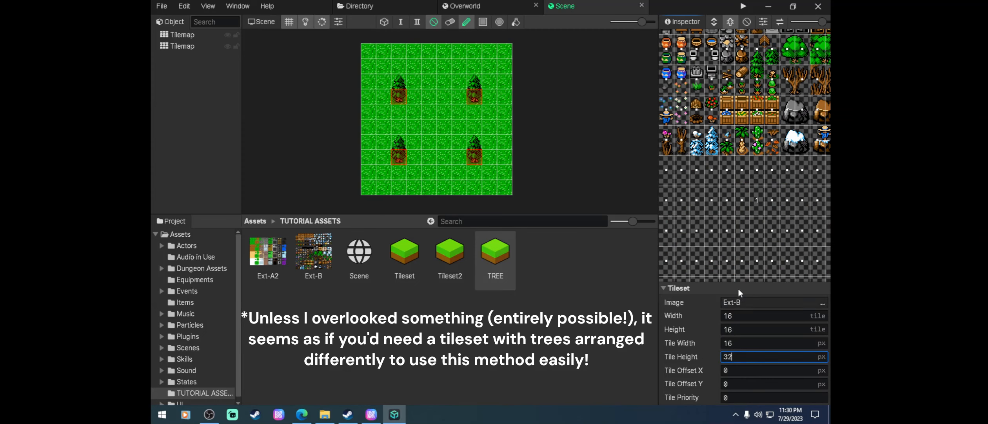
click(747, 145)
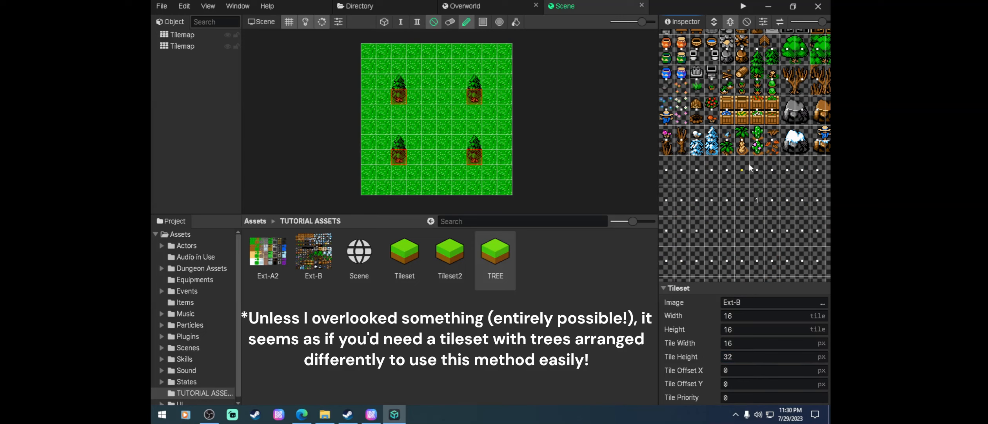
click(708, 323)
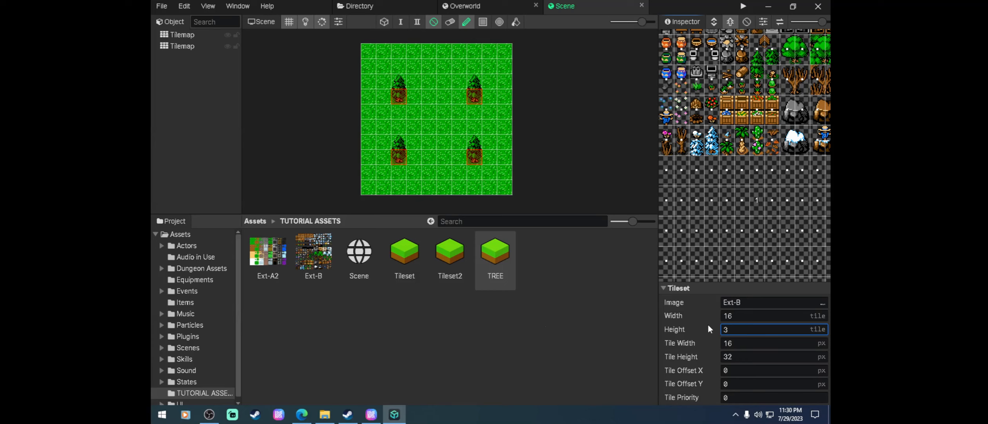
click(763, 67)
click(571, 256)
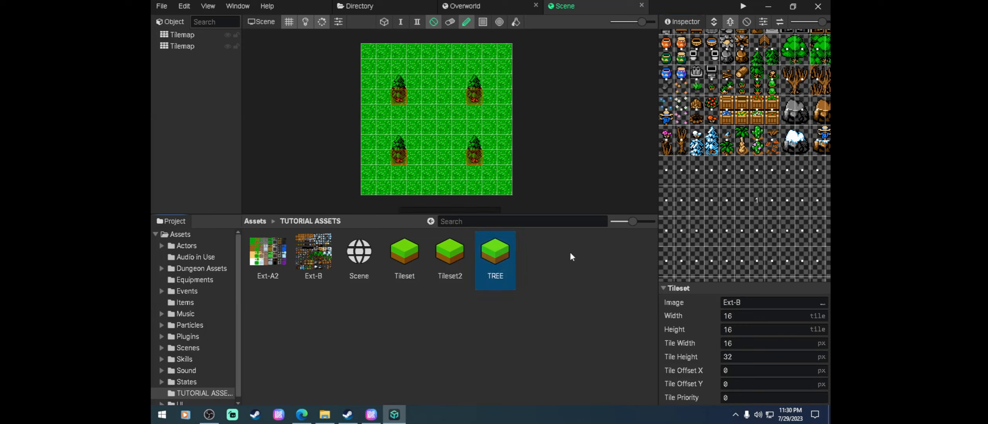
click(743, 132)
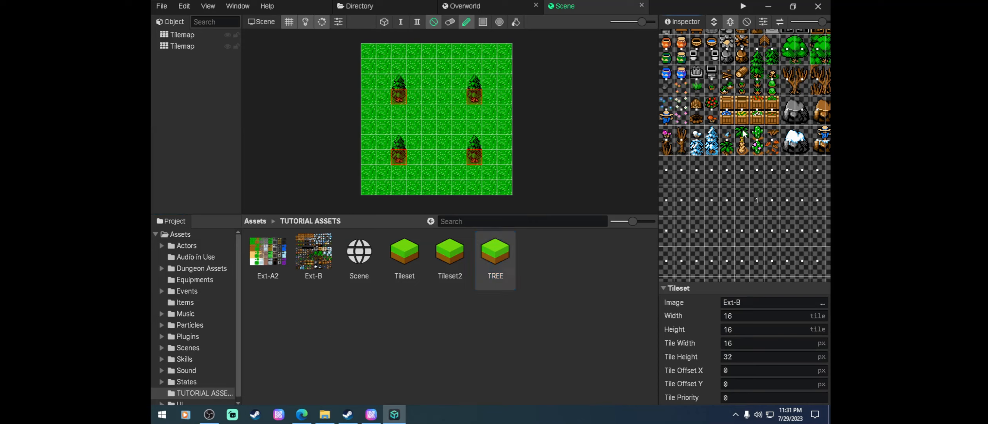
Step: With priority mode off, paint the palm tile onto Tilemap layer II near the map centre
click(730, 24)
click(742, 138)
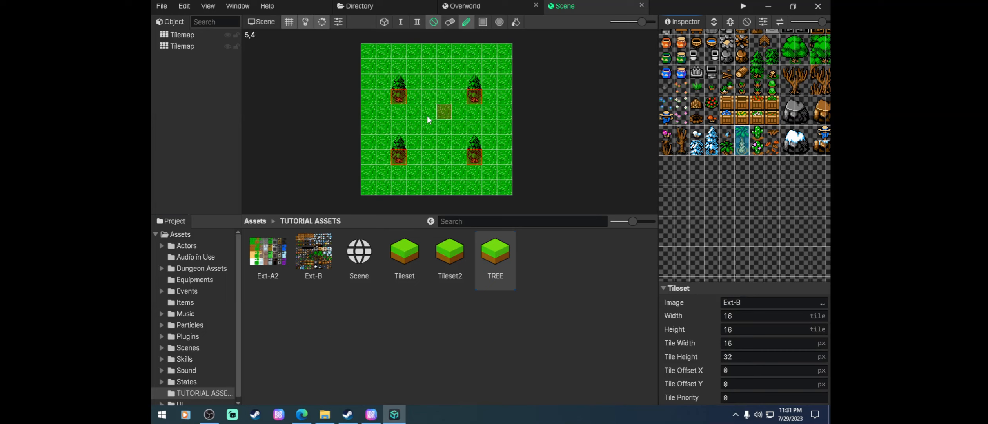
click(418, 25)
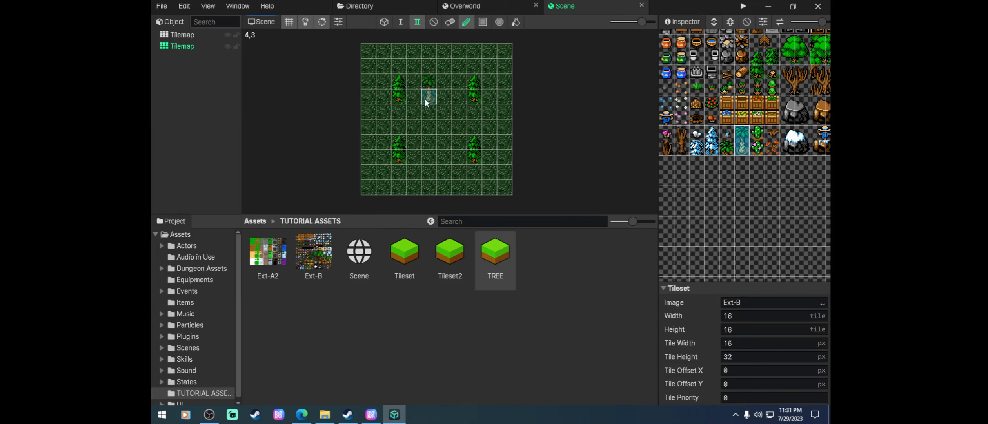
click(429, 112)
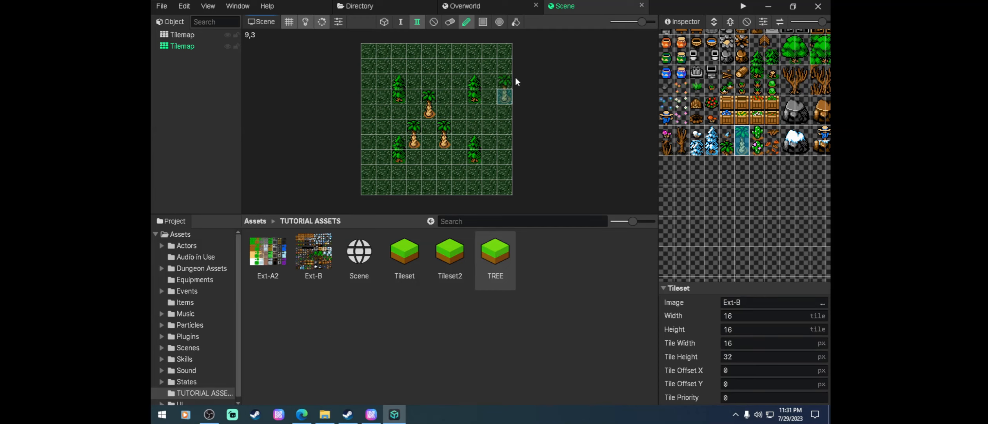
Step: Play-test the map, walking the knight around the three new palm trees, then quit the game
click(744, 7)
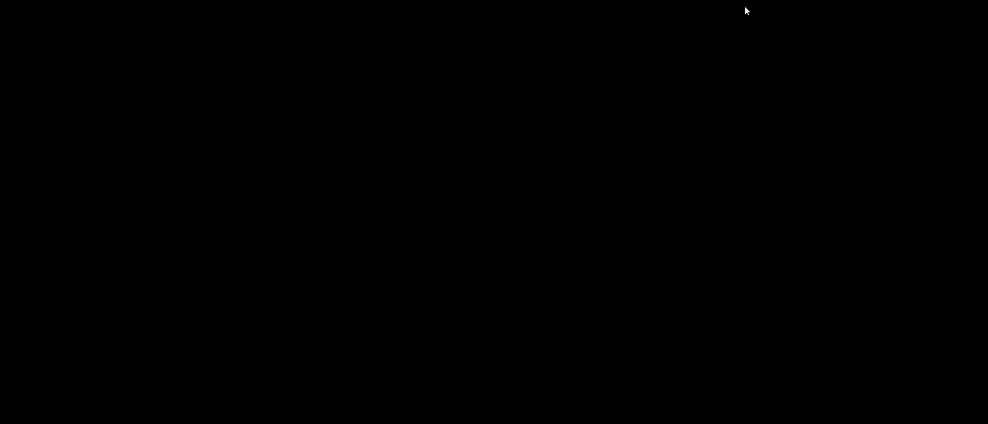
key(a)
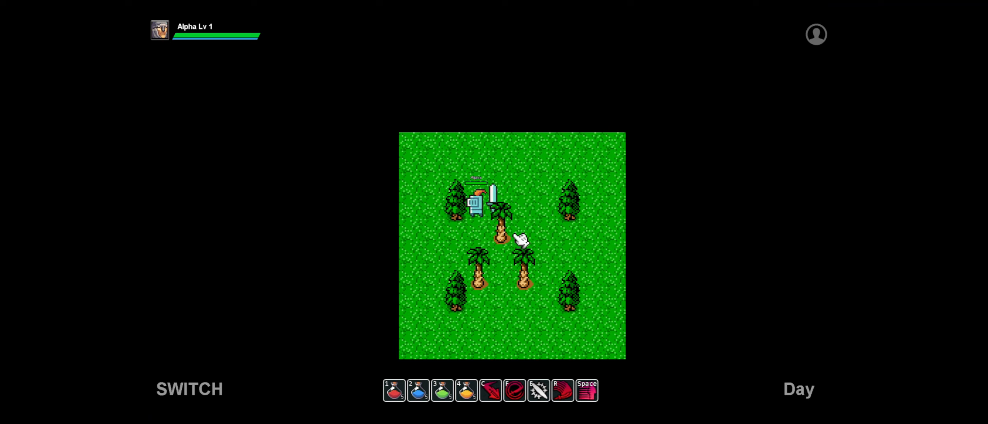
key(s)
key(w)
key(d)
key(s)
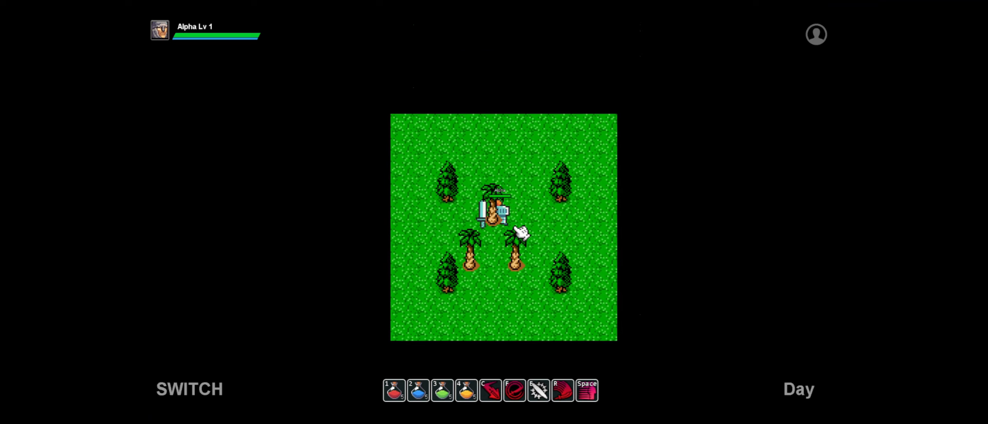
key(w)
key(d)
key(s)
key(a)
key(w)
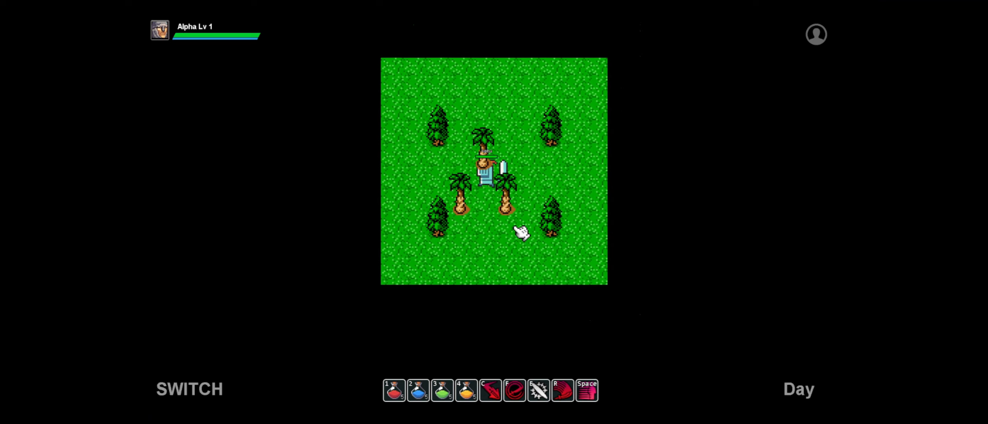
key(a)
key(s)
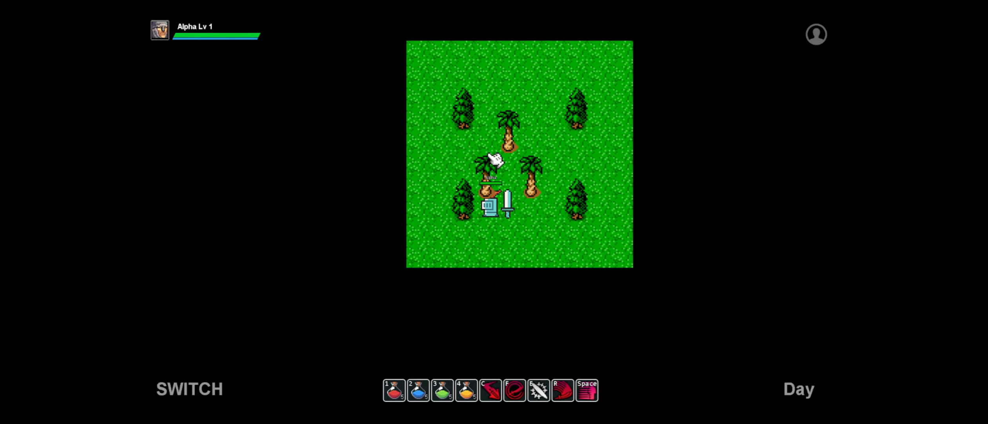
key(alt+F4)
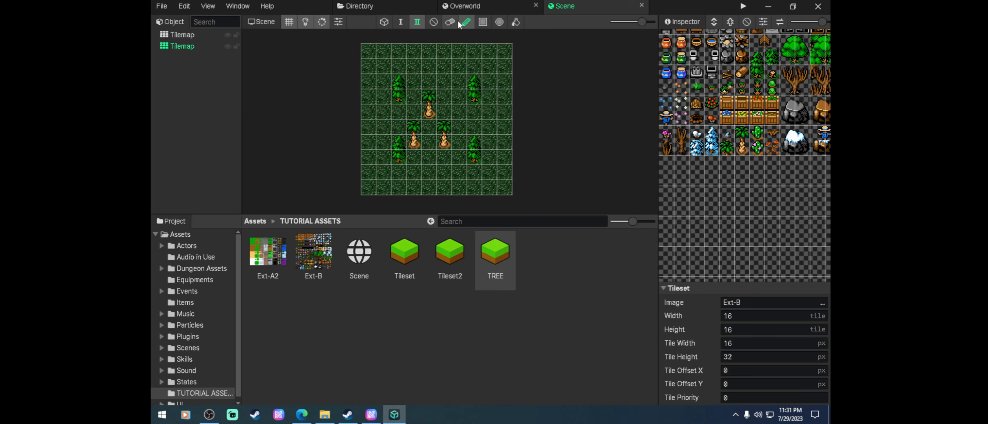
Step: Cycle through collision view and the tile layers, ending back on all map objects
click(434, 22)
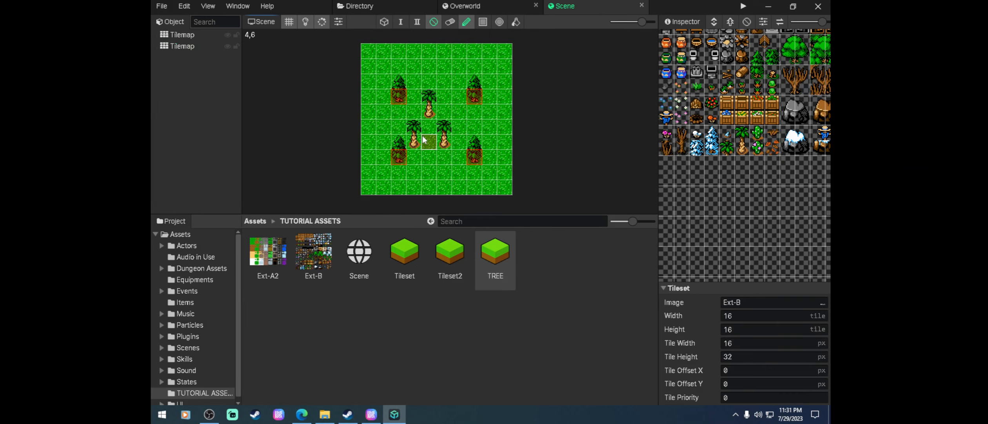
click(417, 23)
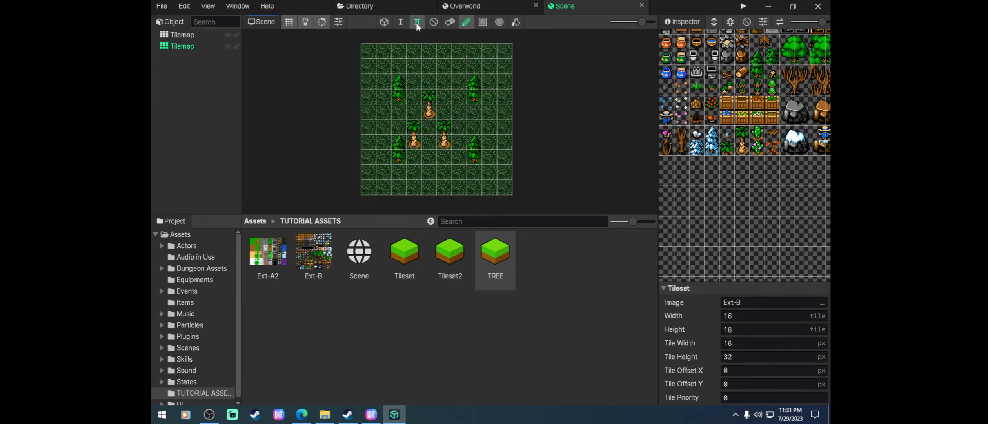
click(401, 23)
click(383, 25)
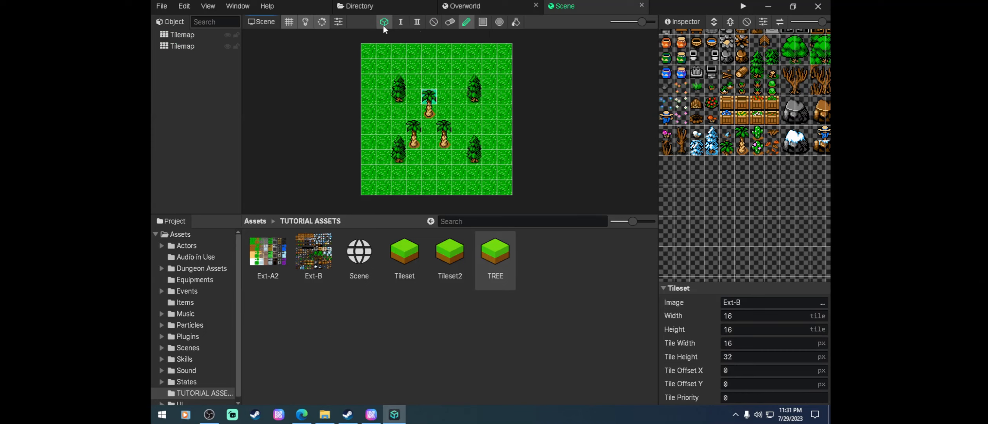
Step: Add collisions to the top and lower-right palm tiles, then launch a play-test
click(434, 22)
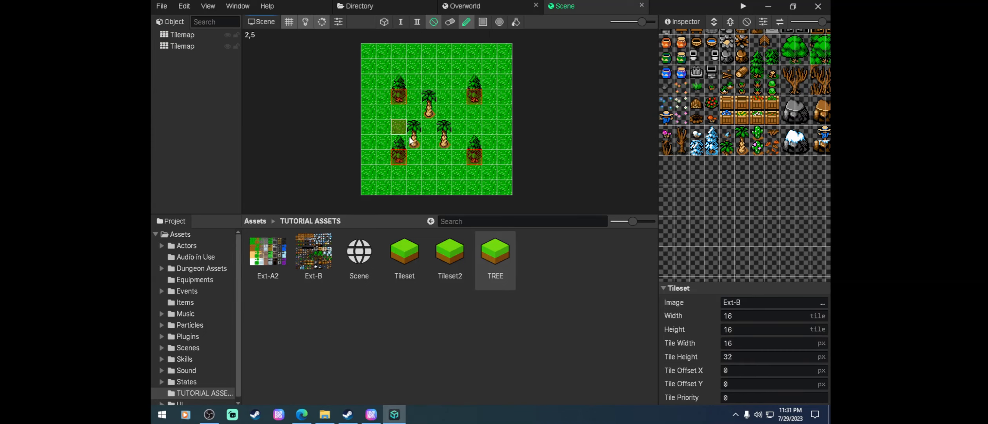
click(433, 117)
click(444, 140)
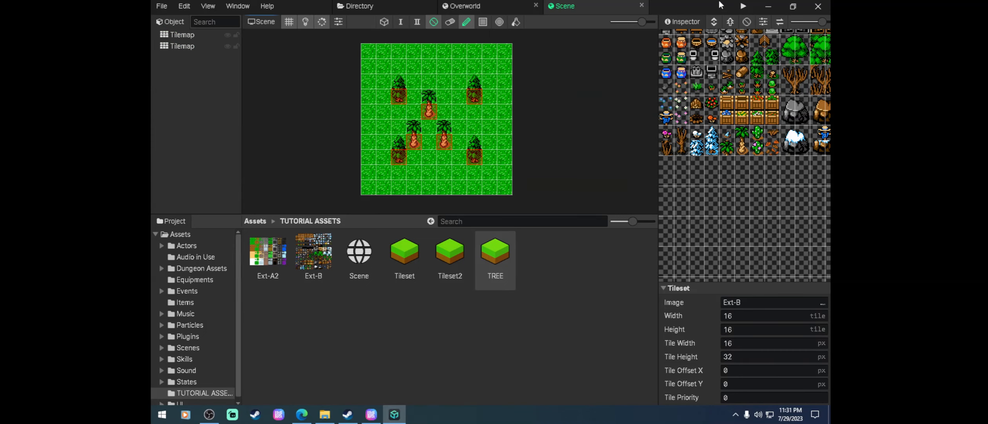
click(740, 8)
Step: Start a New Game and walk the knight around the blocked palms, then quit
click(490, 236)
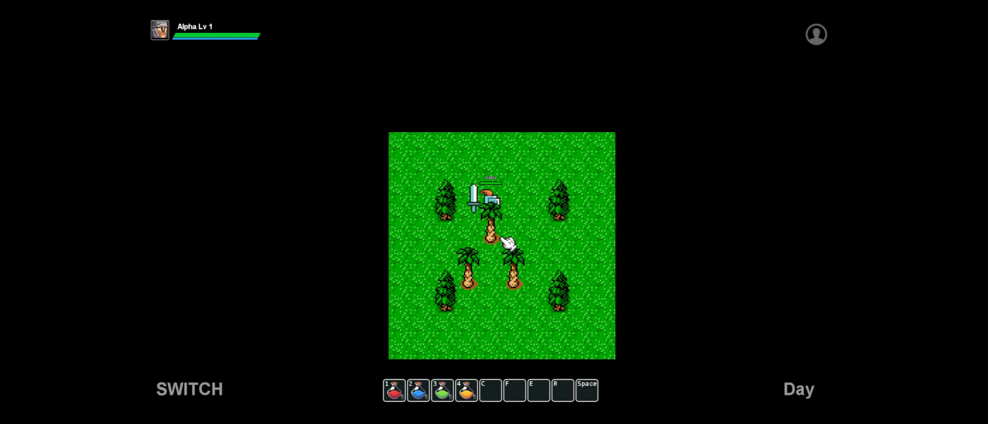
key(s)
key(a)
key(d)
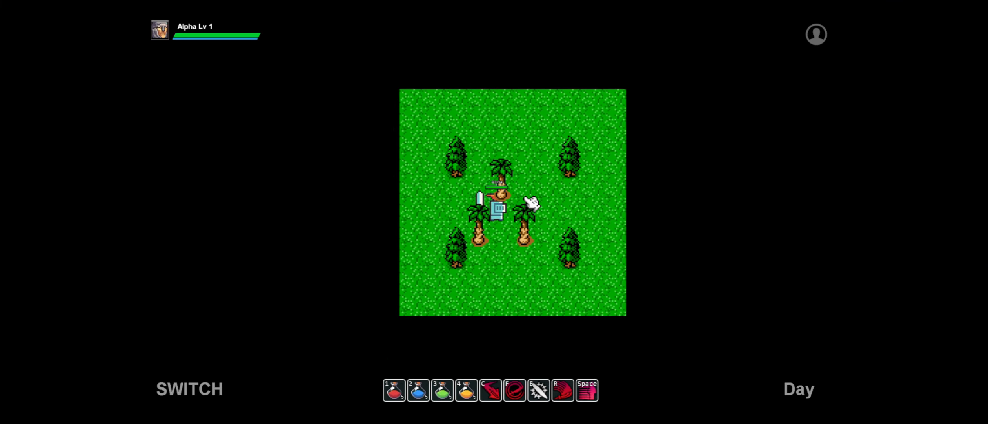
key(a)
key(w)
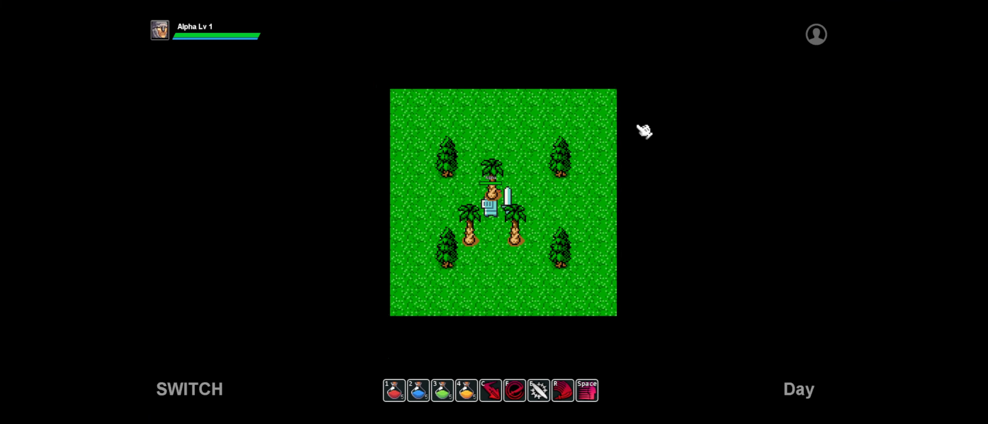
key(alt+F4)
Step: Show tile priorities for the palm tile, then play-test again around the palms
click(741, 142)
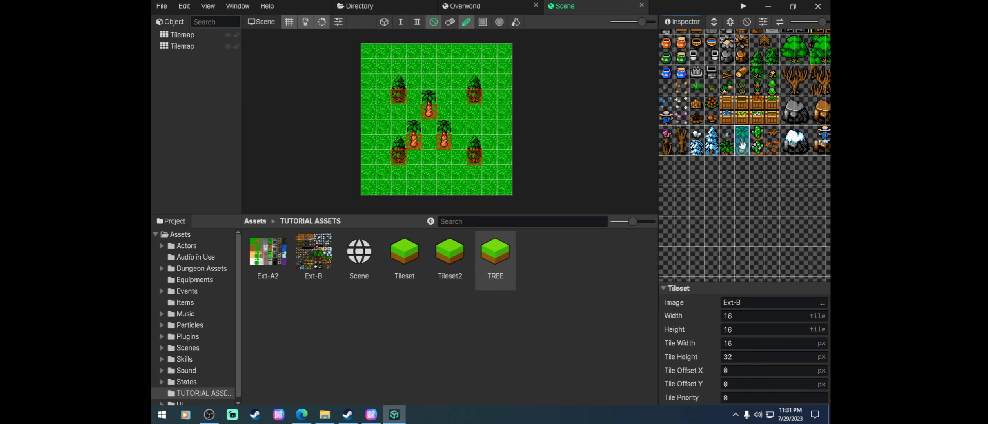
click(731, 21)
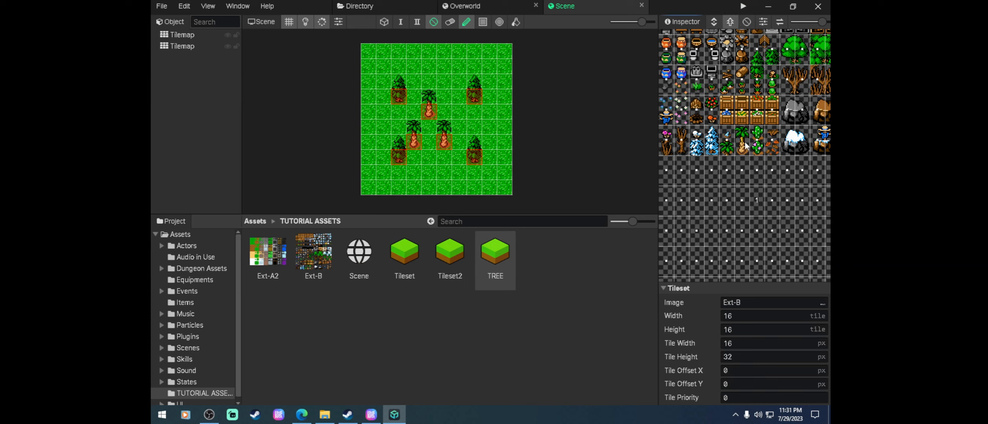
click(744, 6)
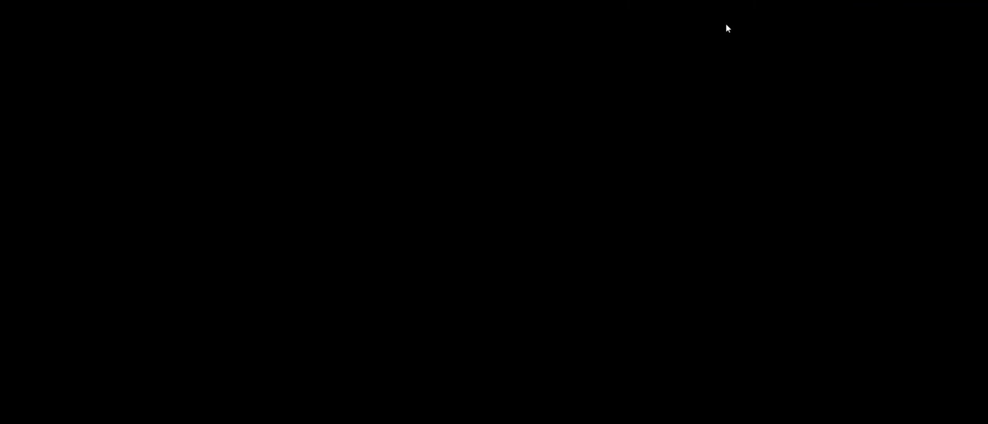
click(542, 229)
key(s)
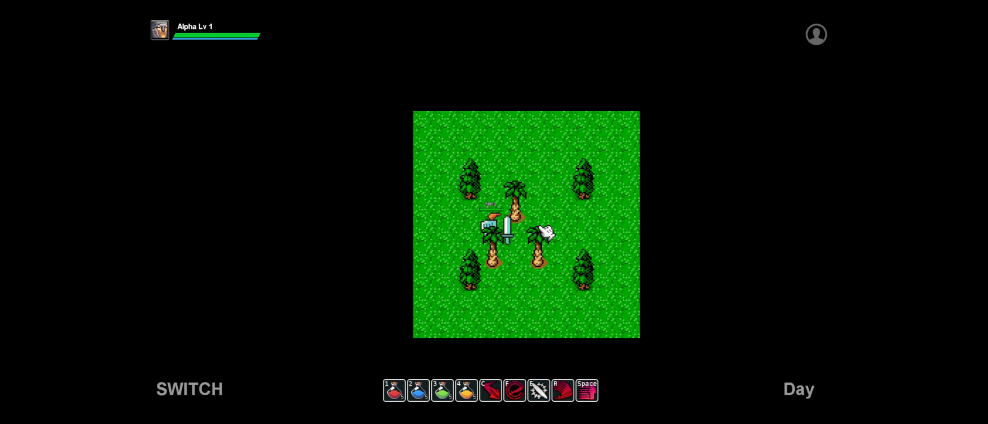
key(d)
key(a)
key(w)
key(d)
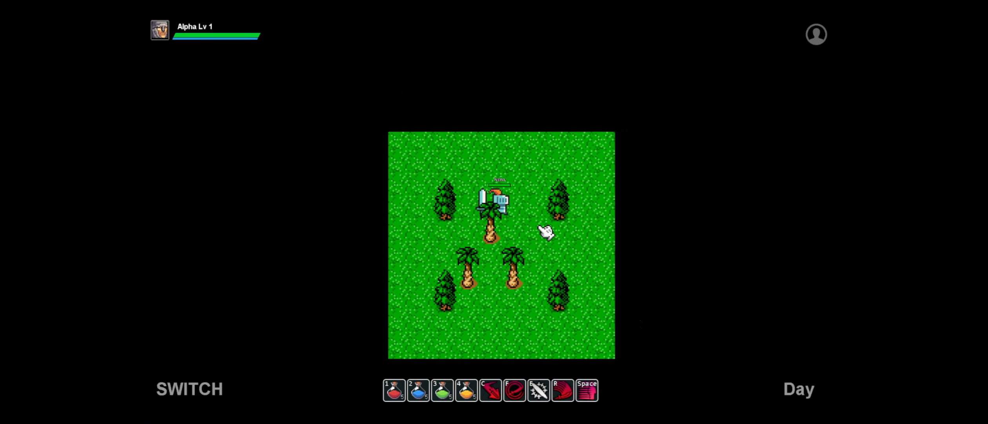
key(s)
key(a)
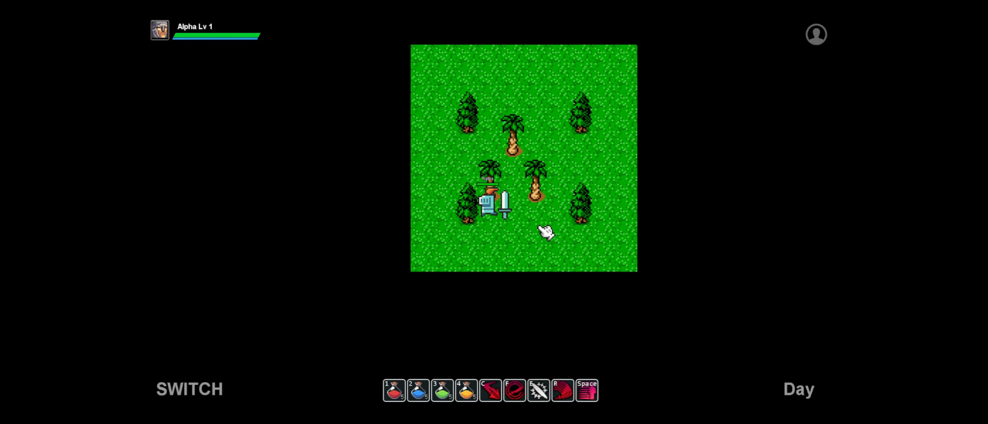
key(alt+F4)
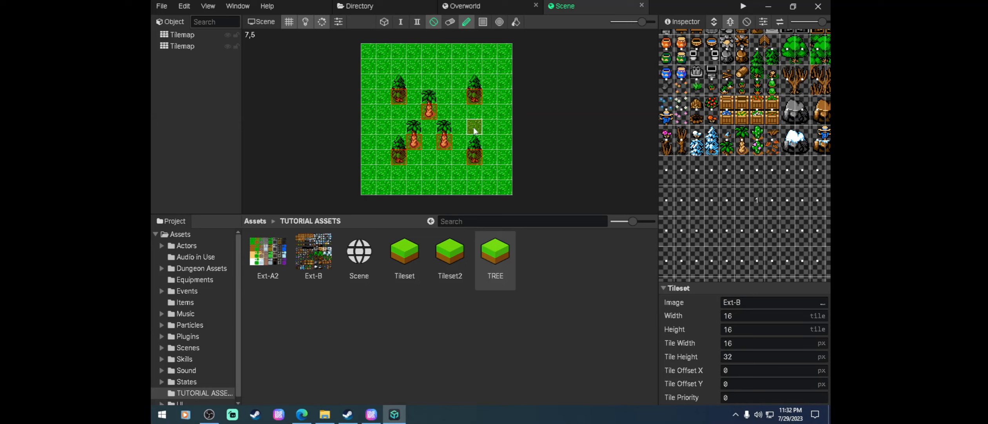
Step: Erase the collision marks under all three palm trees
click(450, 21)
click(429, 111)
click(413, 141)
click(445, 141)
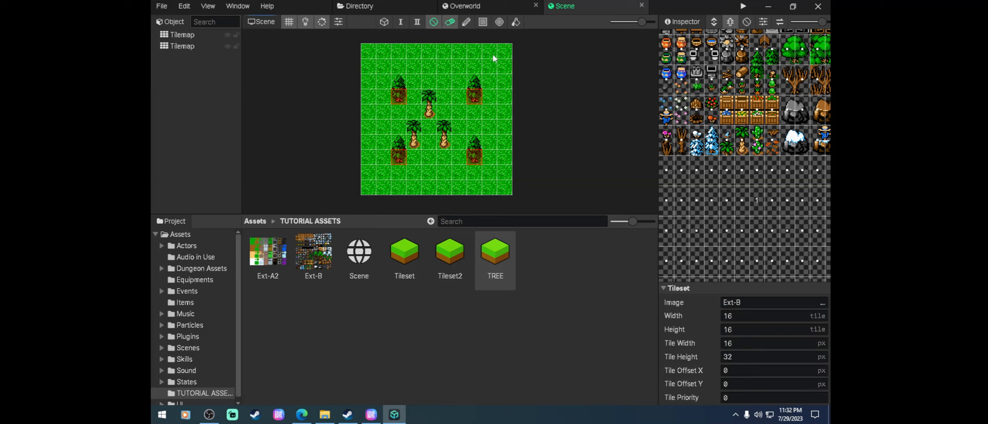
Step: Erase the three palm trees from tile layer II
click(417, 22)
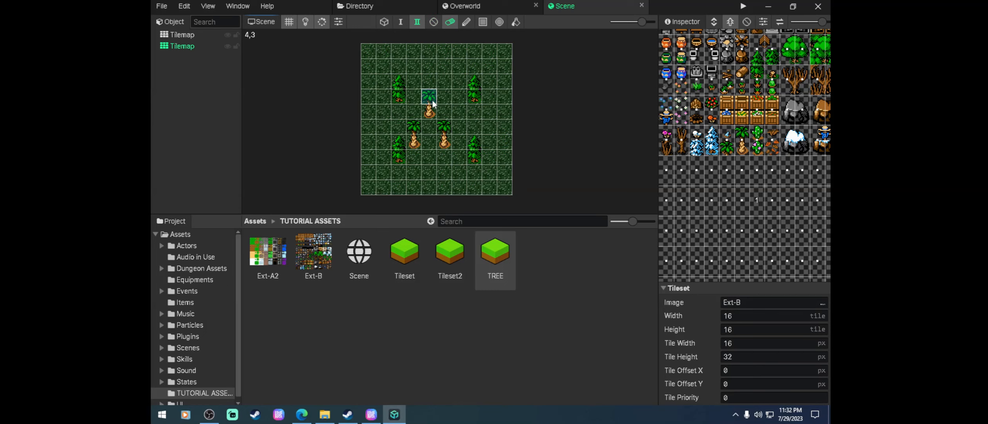
click(429, 111)
click(413, 141)
click(447, 142)
Step: Erase the four pine trees and paint rows of palm trees across the map's upper rows
click(474, 155)
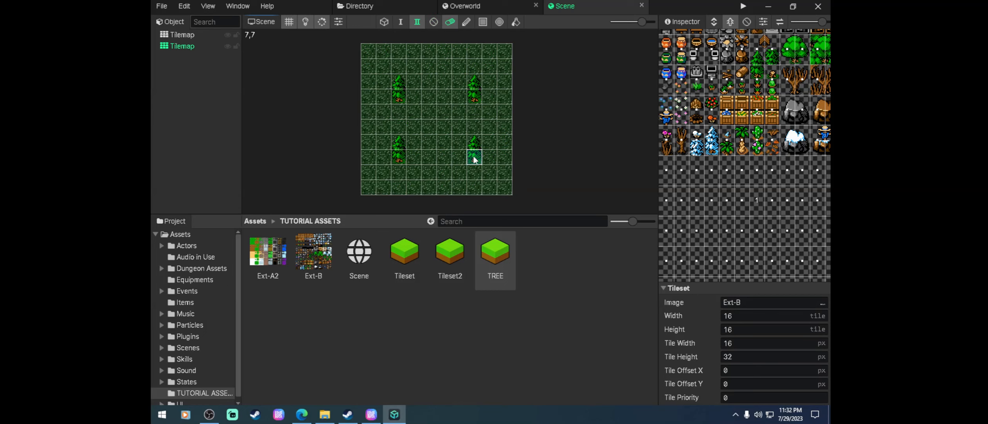
click(472, 94)
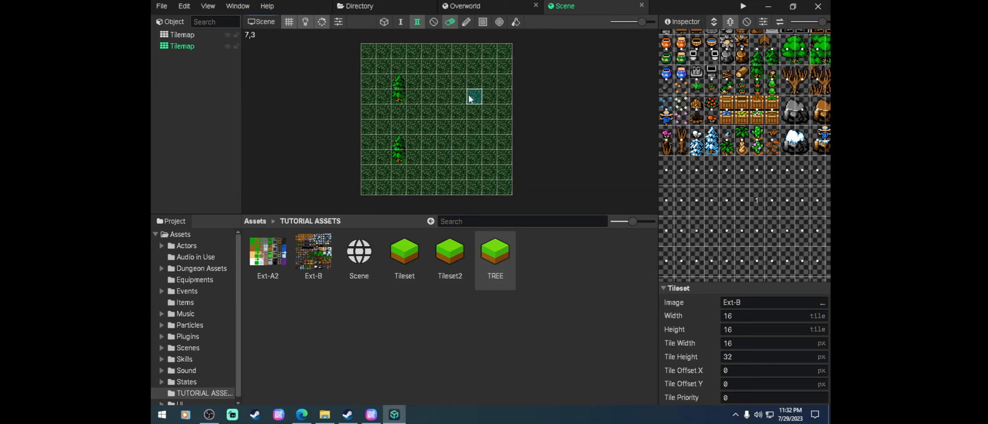
click(397, 90)
click(396, 154)
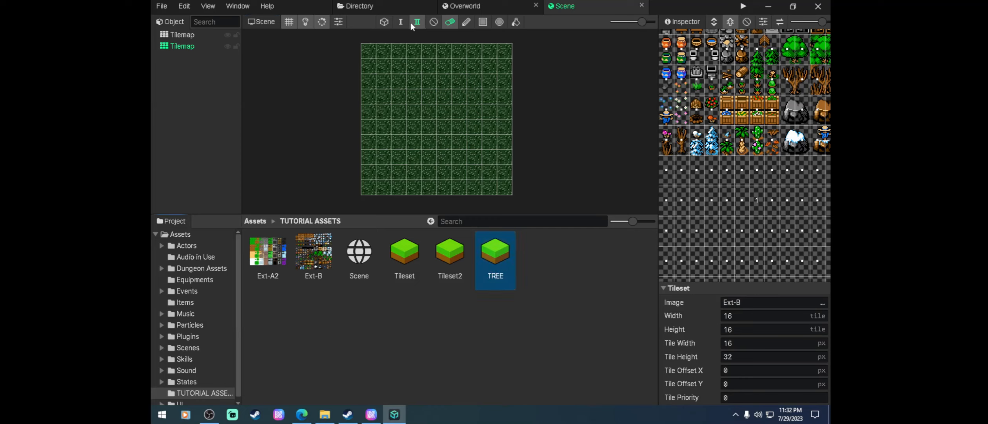
click(465, 23)
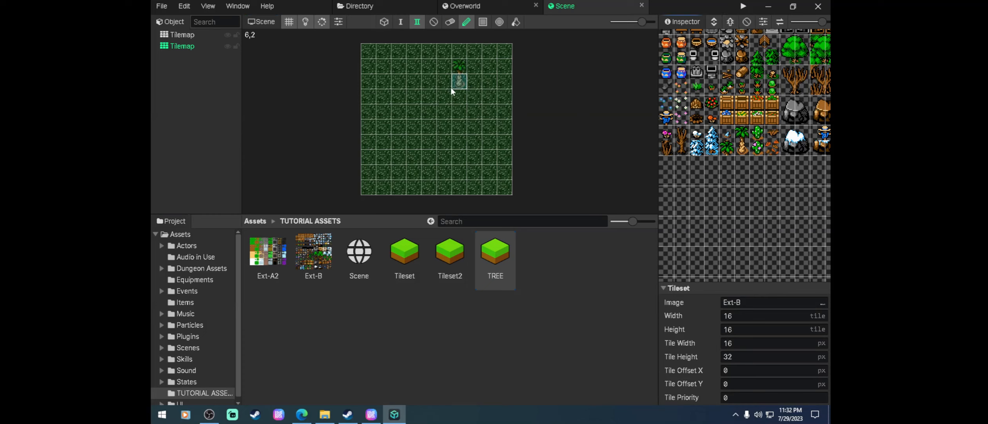
mouse_move(382, 90)
mouse_down()
mouse_move(490, 96)
mouse_move(361, 113)
mouse_move(406, 96)
mouse_move(478, 109)
mouse_move(348, 69)
mouse_up()
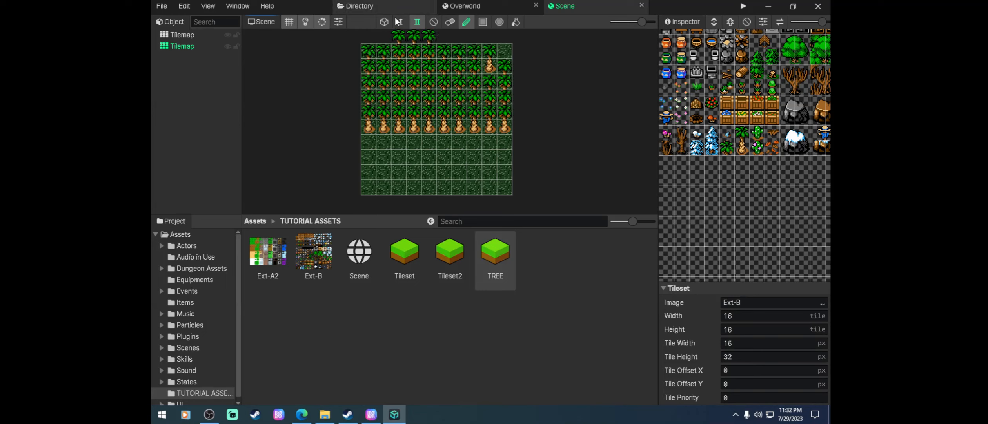
Step: Remove the three leftover collision marks on the open grass
click(439, 24)
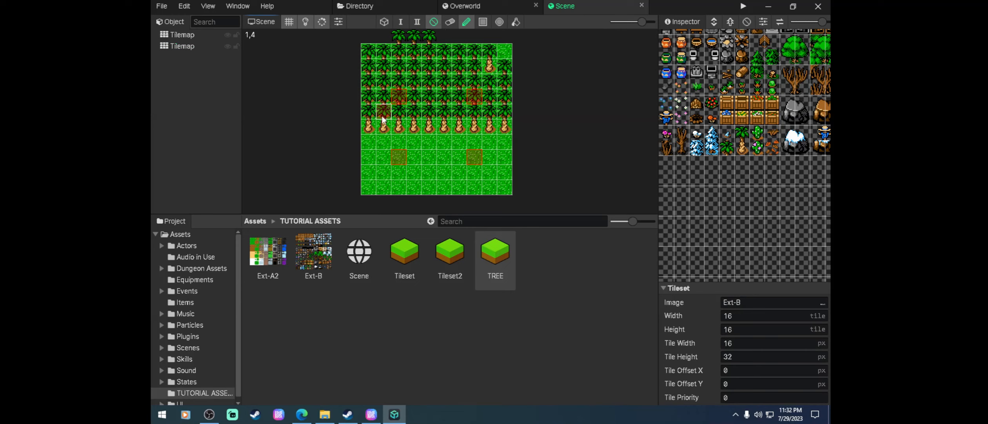
click(450, 21)
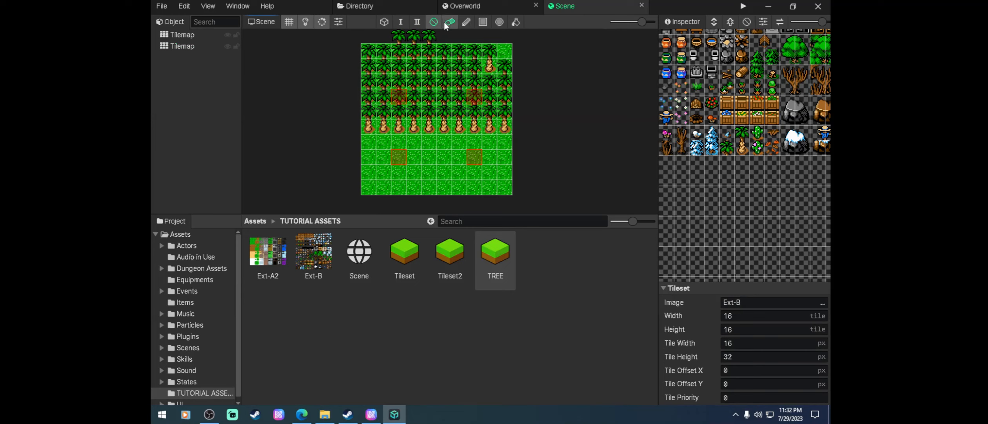
click(401, 95)
click(475, 96)
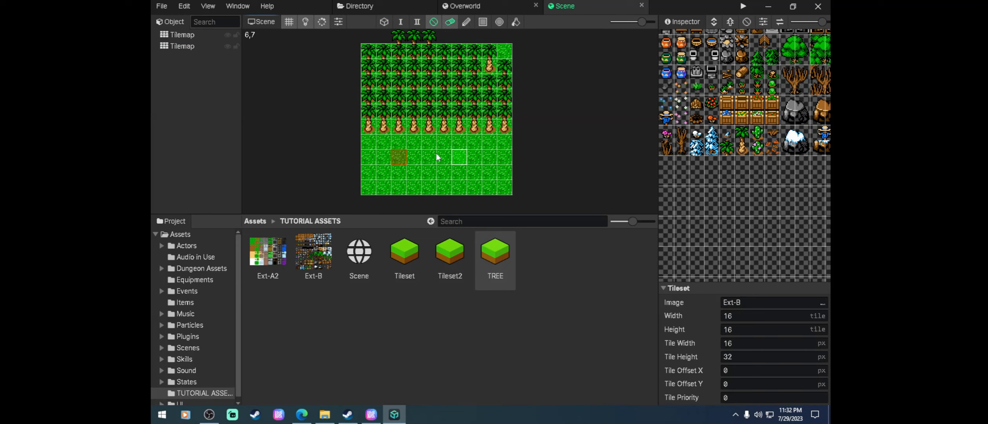
click(398, 157)
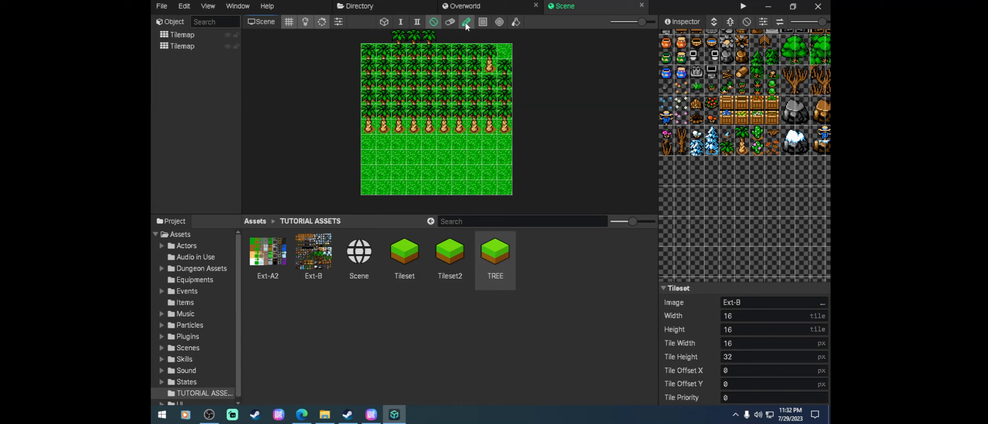
Step: Mark column 2 rows 2–5 and cells 5,3, 4,4 and 4,5 as blocking
mouse_move(401, 126)
mouse_down()
mouse_move(400, 81)
mouse_move(428, 66)
mouse_move(430, 49)
mouse_move(457, 57)
mouse_move(457, 86)
mouse_up()
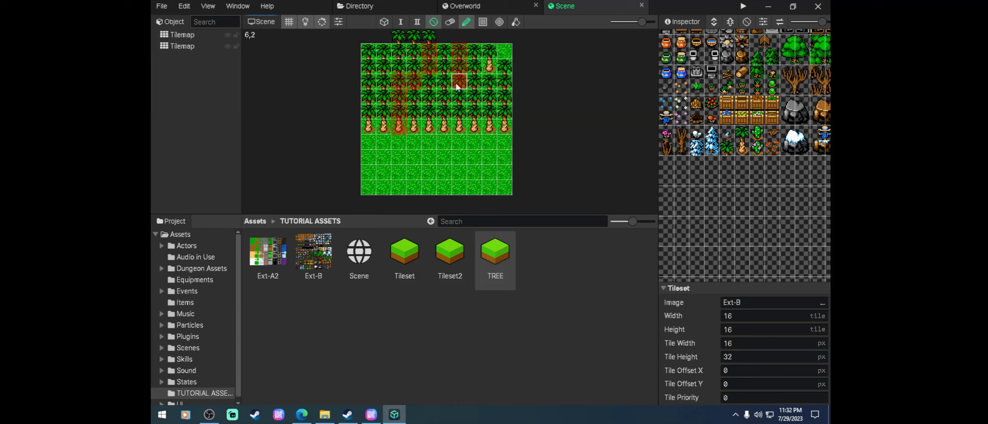
click(448, 102)
click(433, 116)
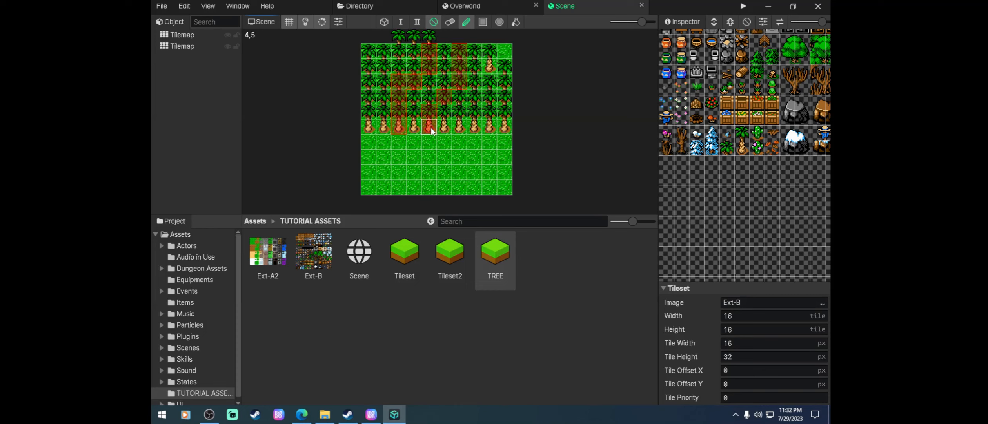
click(432, 125)
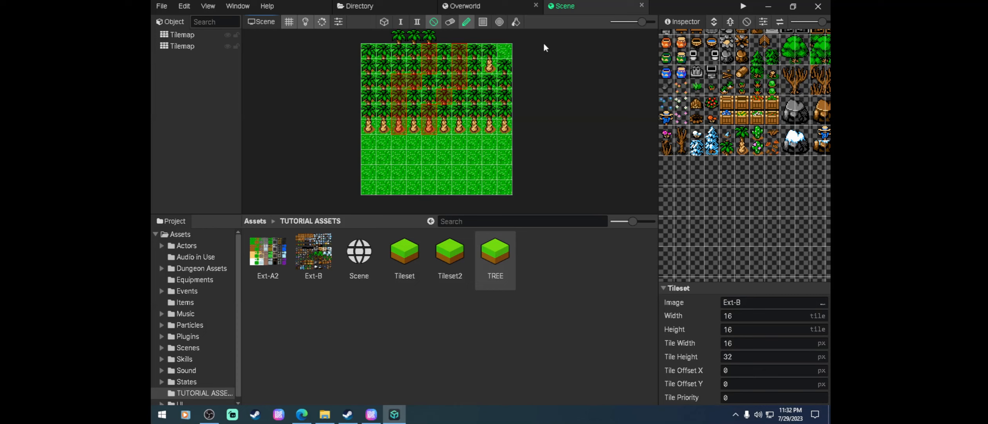
Step: Play-test a New Game, walking the knight along and into the palm rows, then quit
click(743, 6)
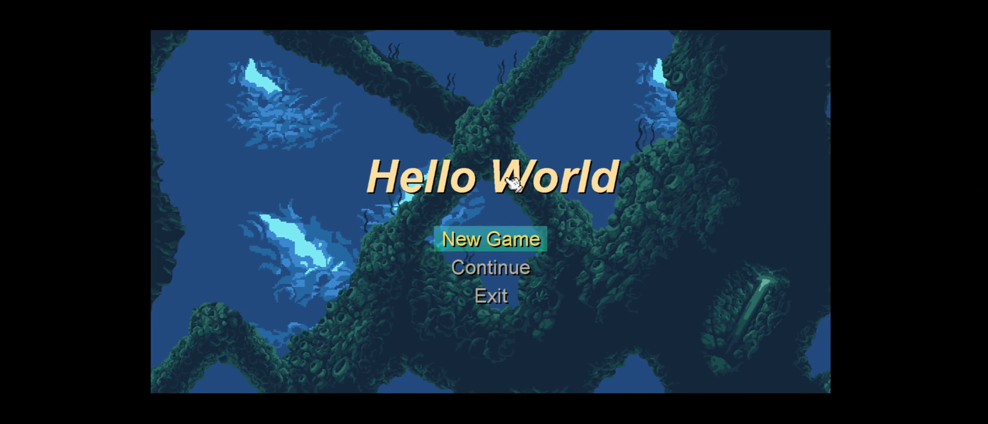
click(506, 237)
key(a)
key(s)
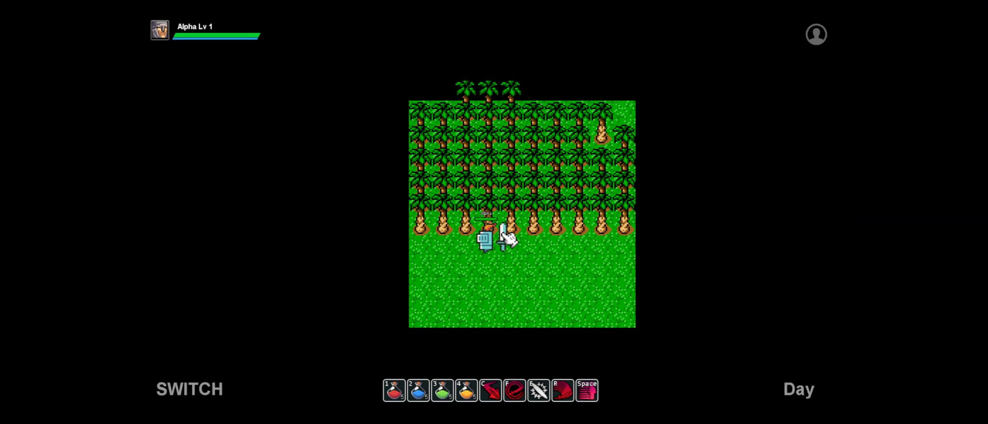
key(d)
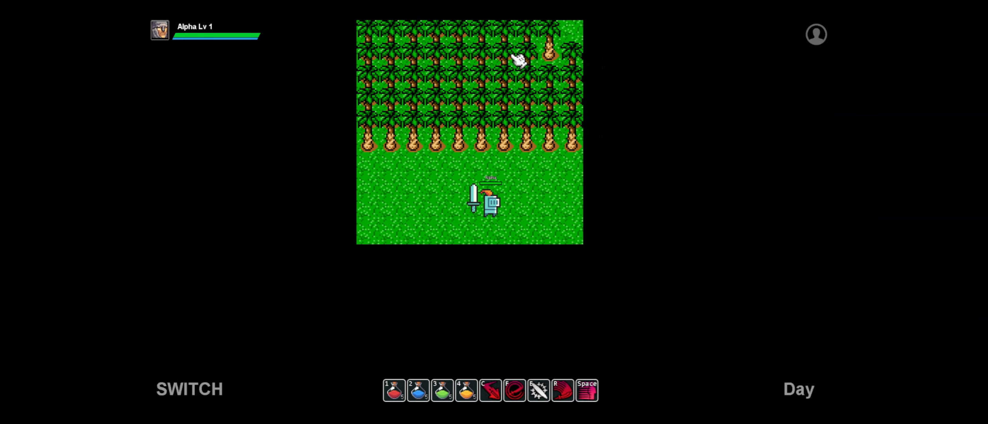
key(w)
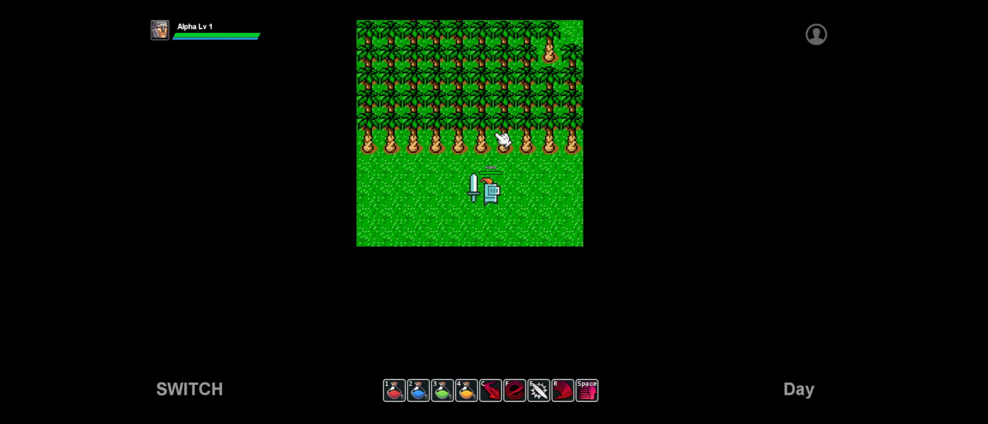
key(a)
key(w)
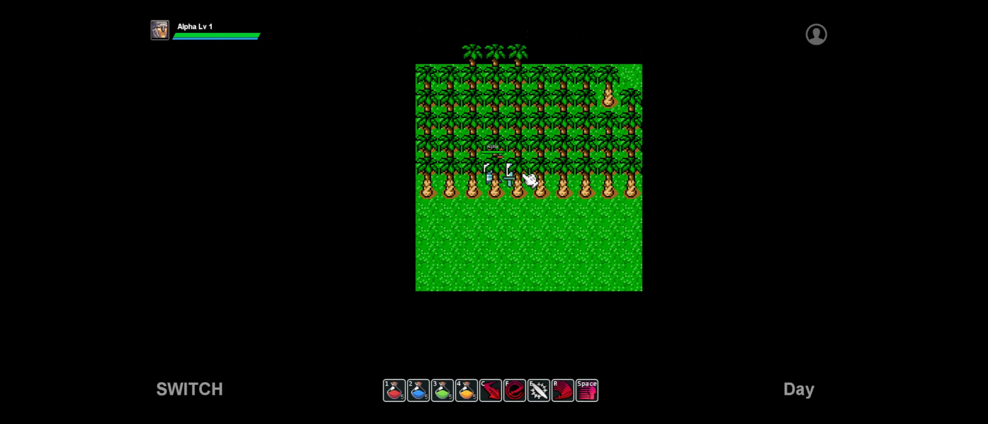
key(s)
key(d)
key(w)
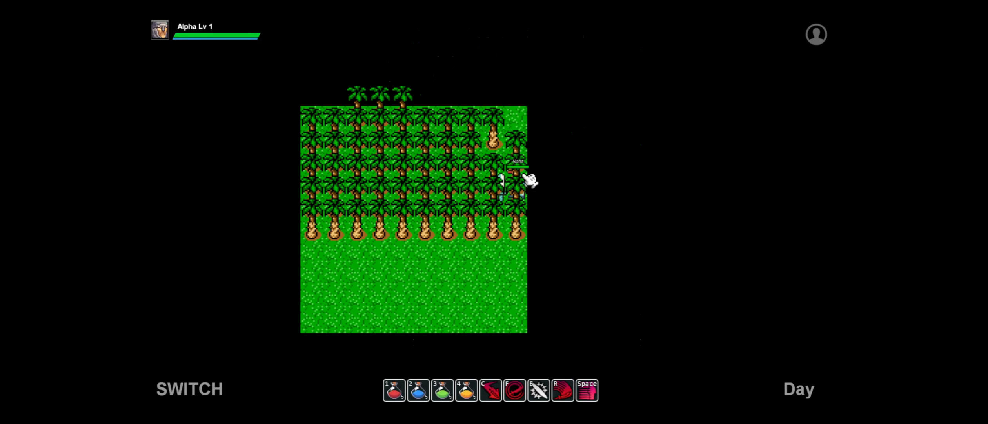
key(s)
key(a)
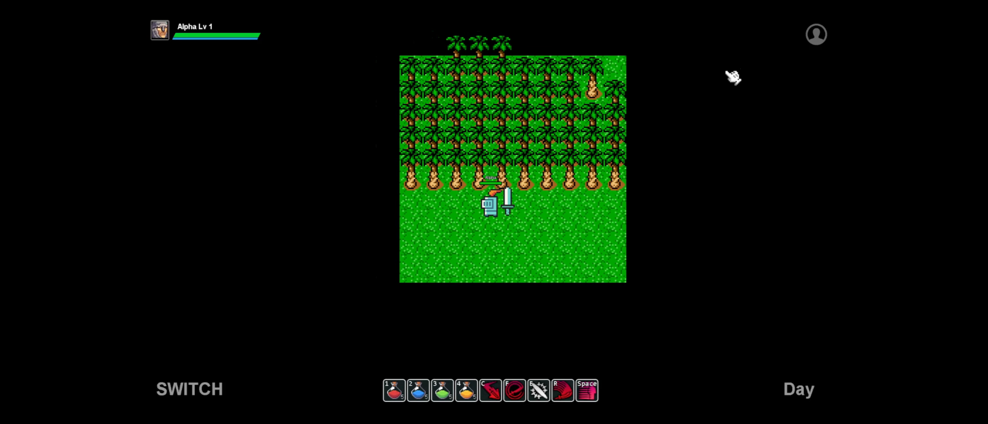
key(alt+F4)
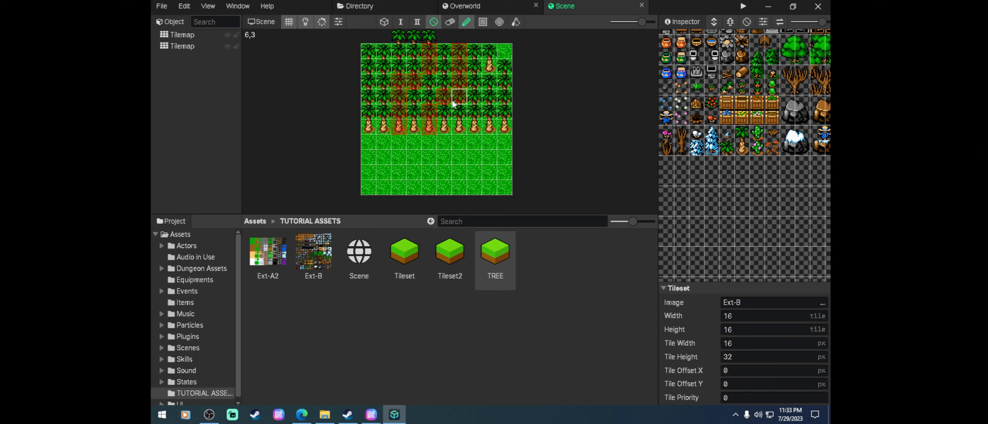
Step: Mark the bottom-row palm trunks in columns 0–1 and 5–9 as obstacles and relaunch the game
drag(443, 126, 502, 136)
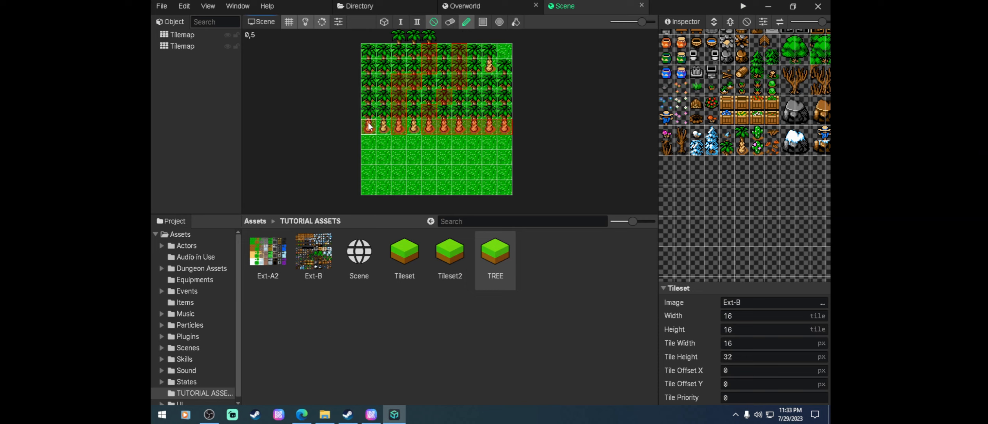
drag(379, 127, 375, 127)
click(744, 6)
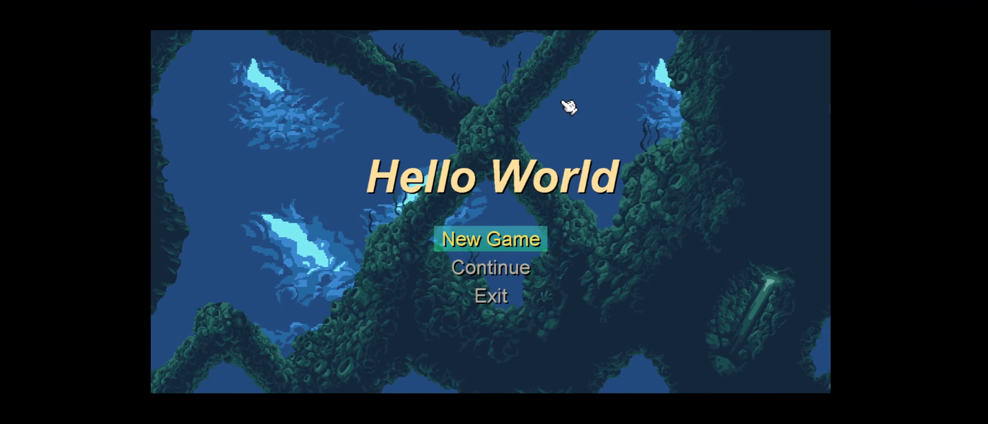
Step: Start a new game and walk the knight down, then up-left along the palm tree line
click(521, 242)
key(a)
key(s)
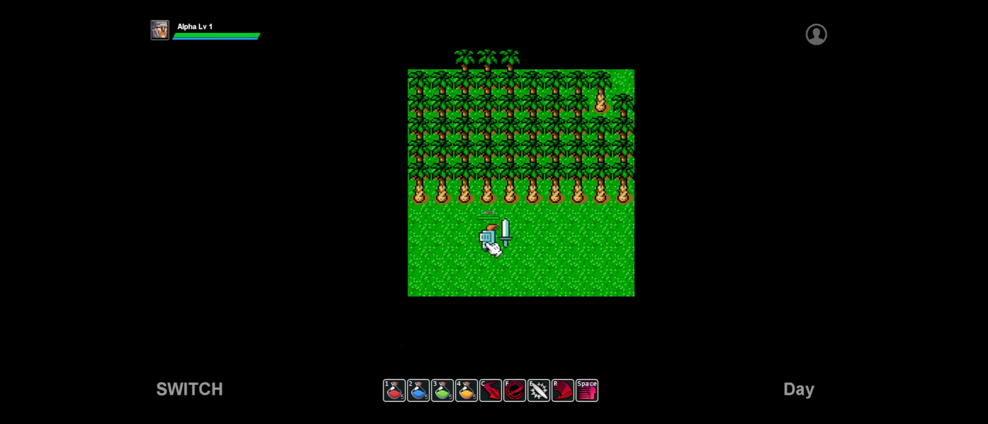
key(d)
key(a)
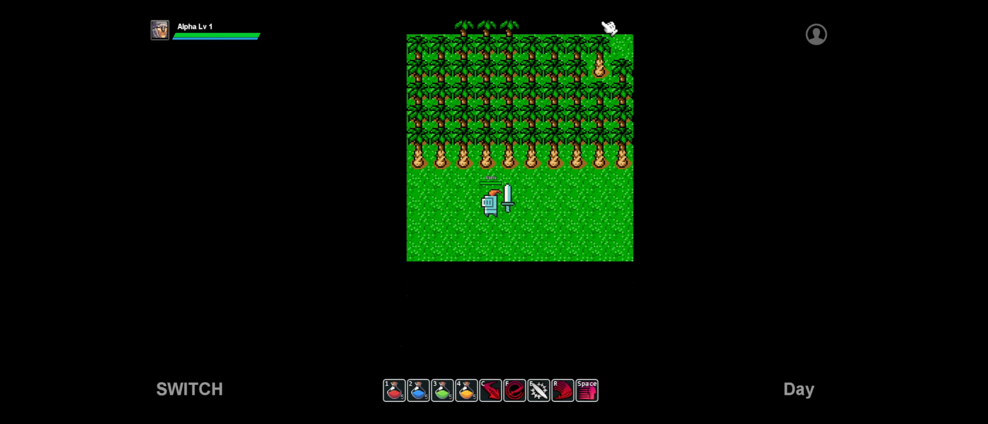
key(a)
key(w)
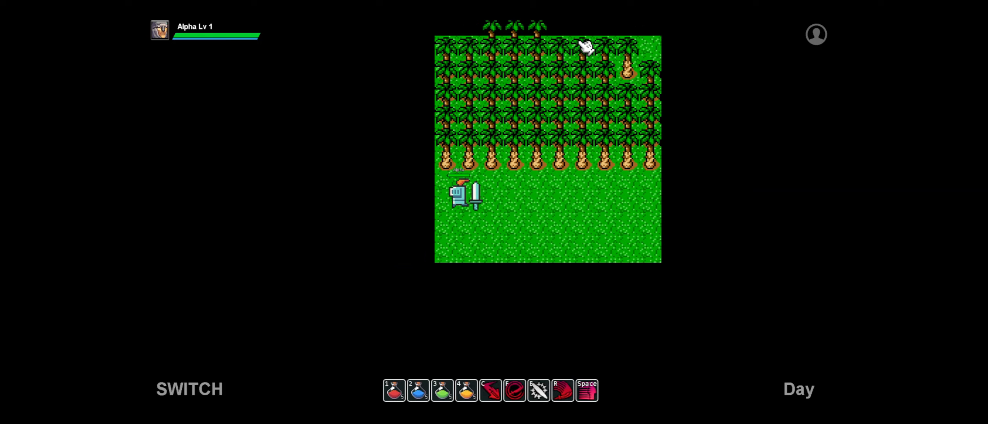
key(d)
key(a)
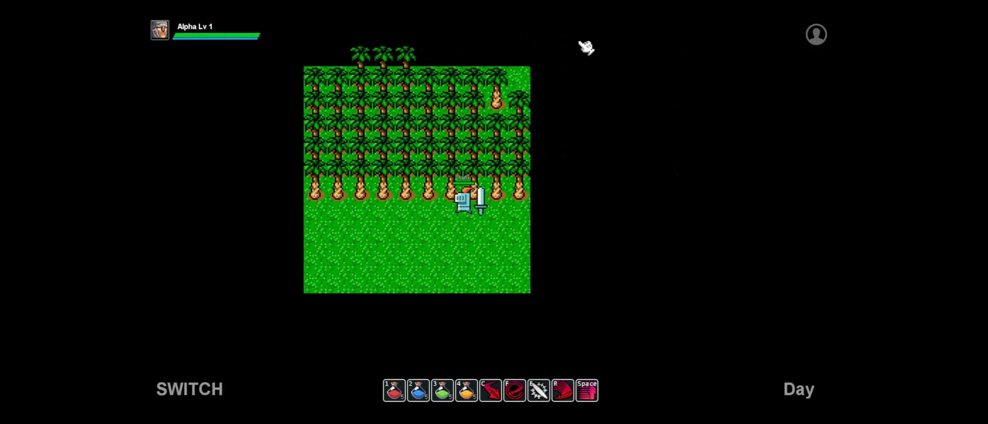
Step: Walk the knight up into the palm rows to the forest's top edge, then quit the game with Alt+F4
key(w)
key(w)
key(d)
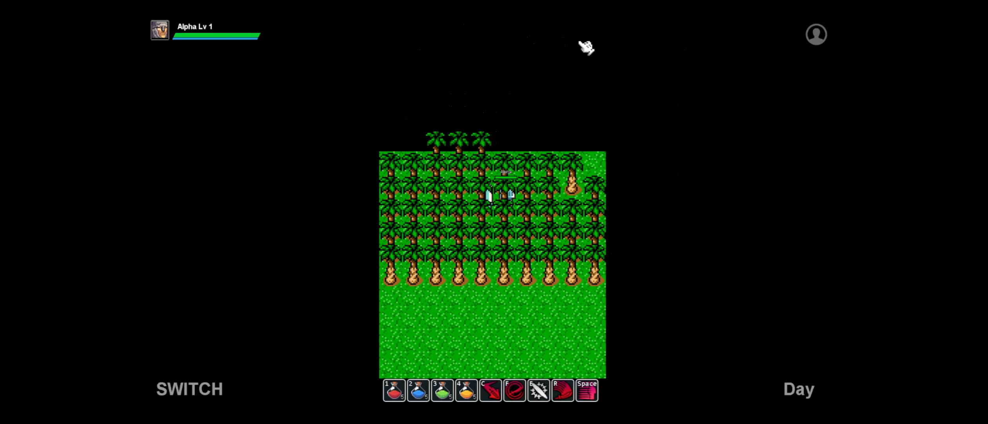
key(a)
key(d)
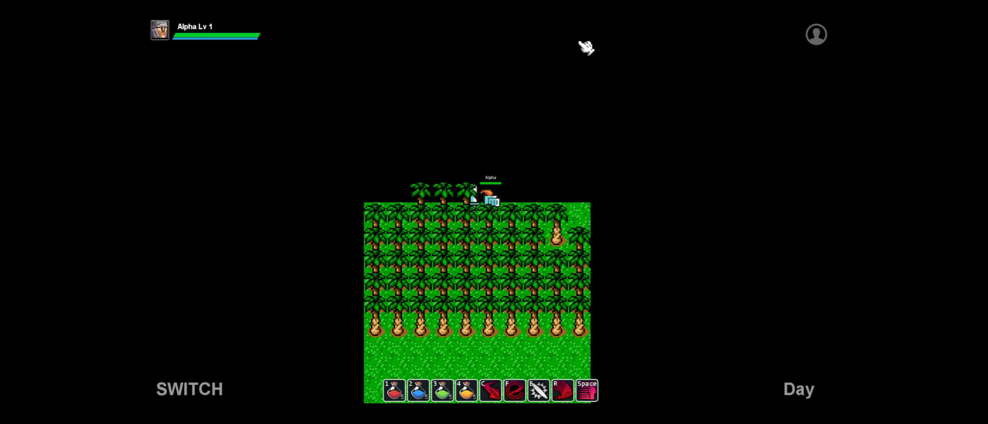
key(a)
key(s)
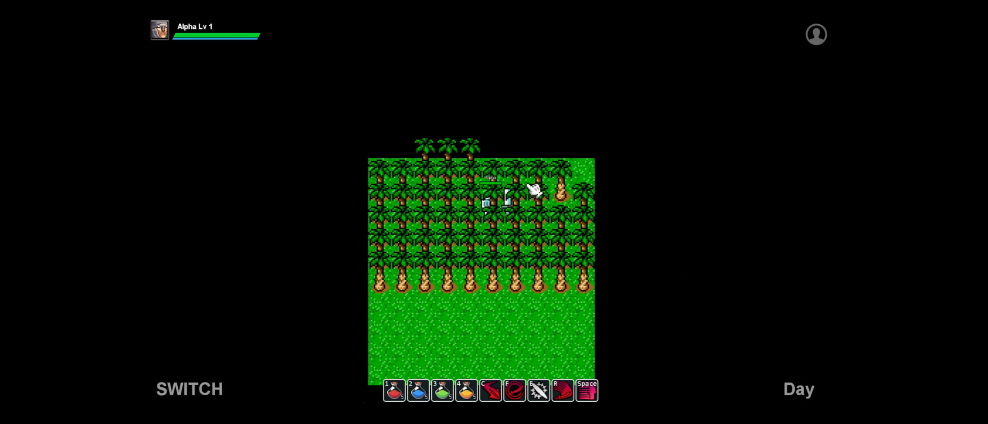
key(alt+F4)
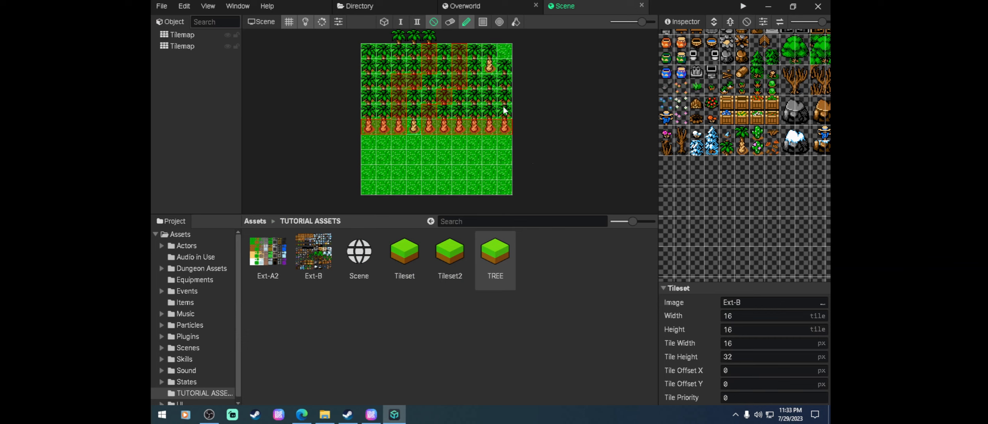
Step: Erase the obstacle marks on the bottom trunk row and every palm tree on layer II, then return to layer I
click(448, 23)
mouse_move(368, 130)
mouse_down()
mouse_move(542, 140)
mouse_move(415, 103)
mouse_move(504, 82)
mouse_move(435, 51)
mouse_move(416, 66)
mouse_move(447, 84)
mouse_up()
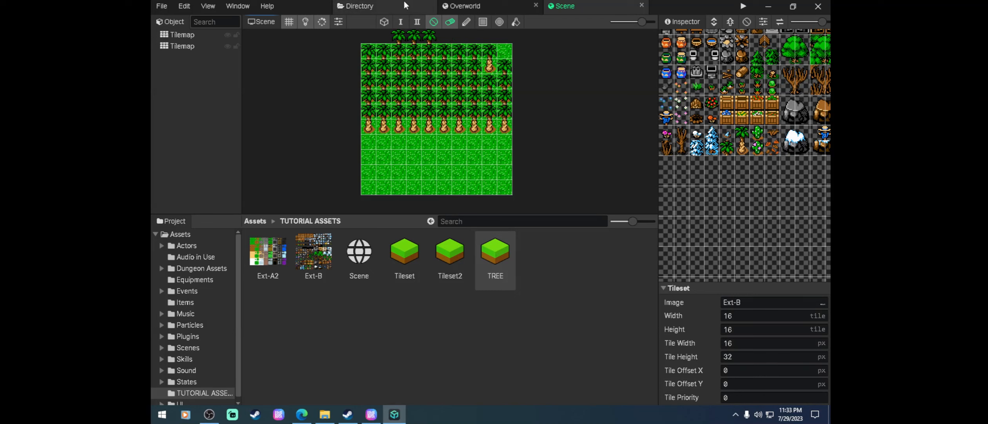
click(417, 21)
mouse_move(388, 46)
mouse_down()
mouse_move(503, 62)
mouse_move(359, 53)
mouse_move(529, 85)
mouse_move(525, 150)
mouse_move(379, 98)
mouse_move(371, 70)
mouse_move(453, 125)
mouse_up()
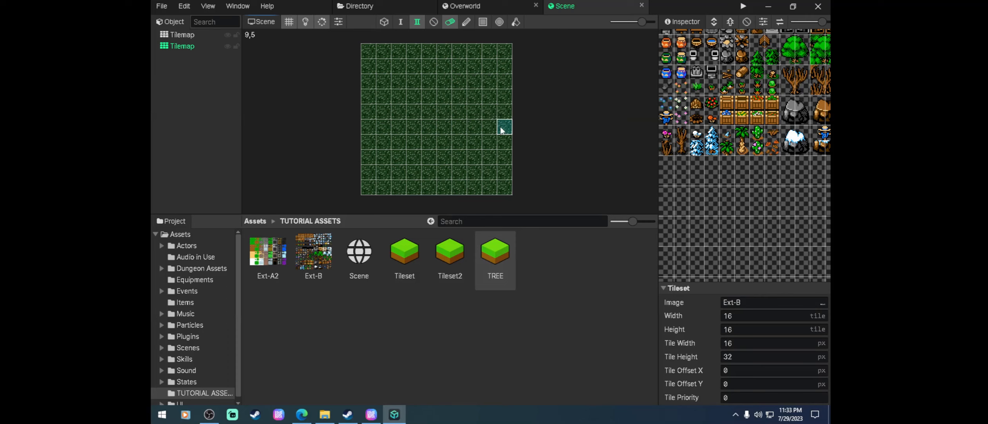
click(397, 23)
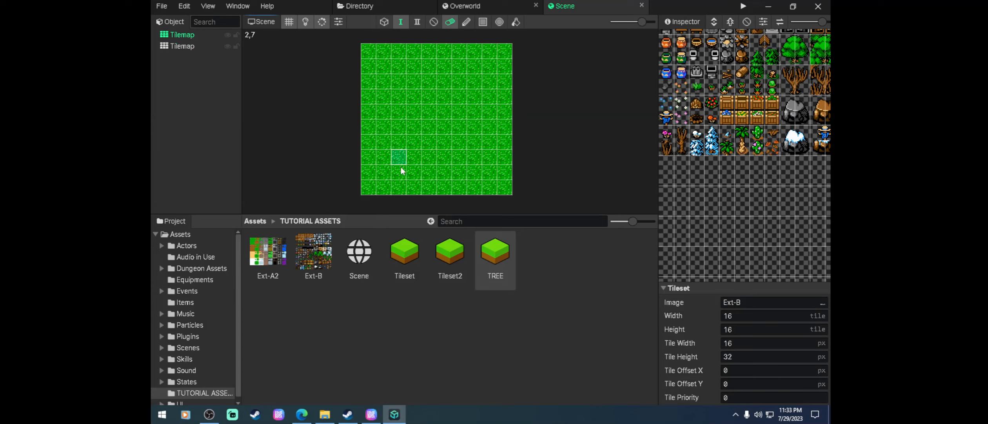
Step: Back out of the assets panel's Create menu twice, then show the TREE tileset's Tileset2 with its 16×16 px tiles
right_click(554, 260)
mouse_move(565, 270)
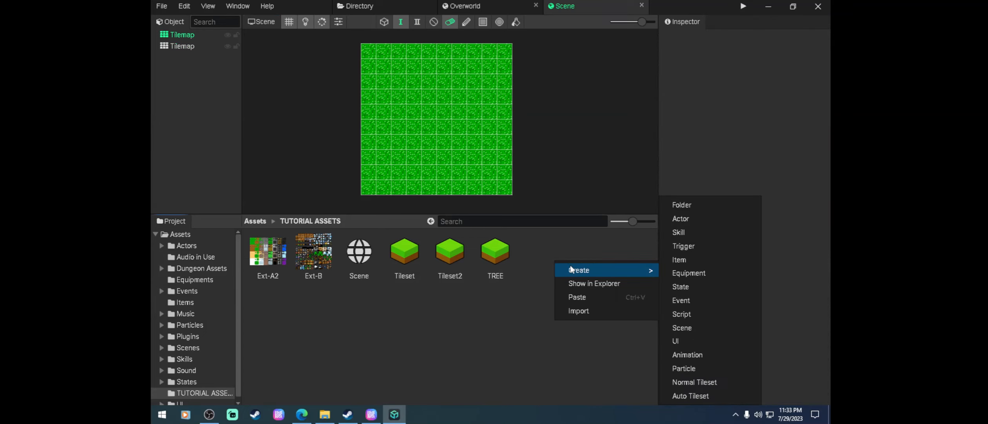
click(514, 309)
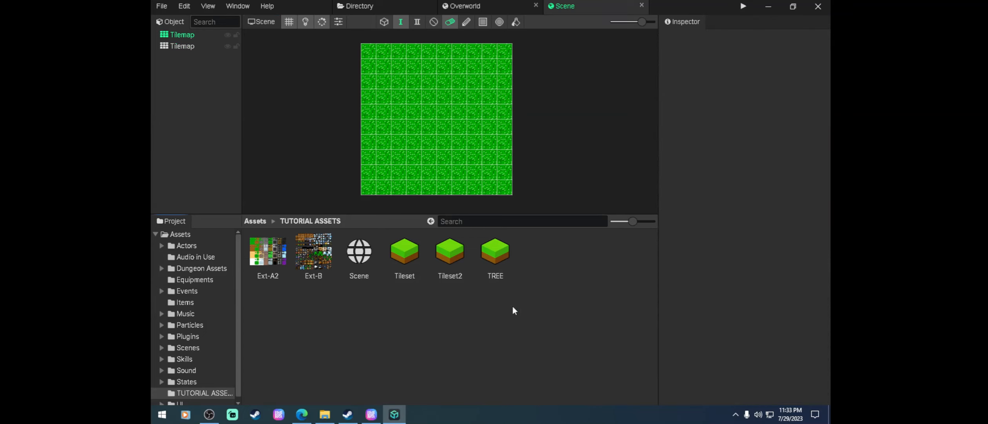
right_click(539, 256)
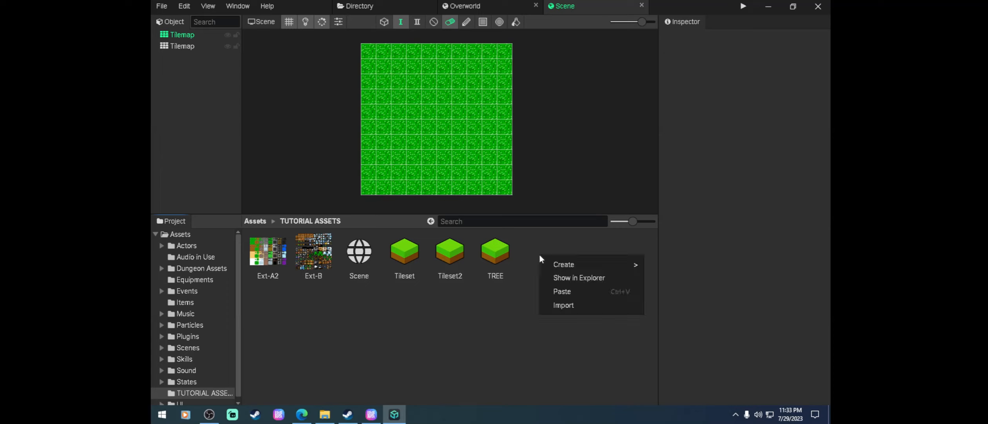
mouse_move(570, 265)
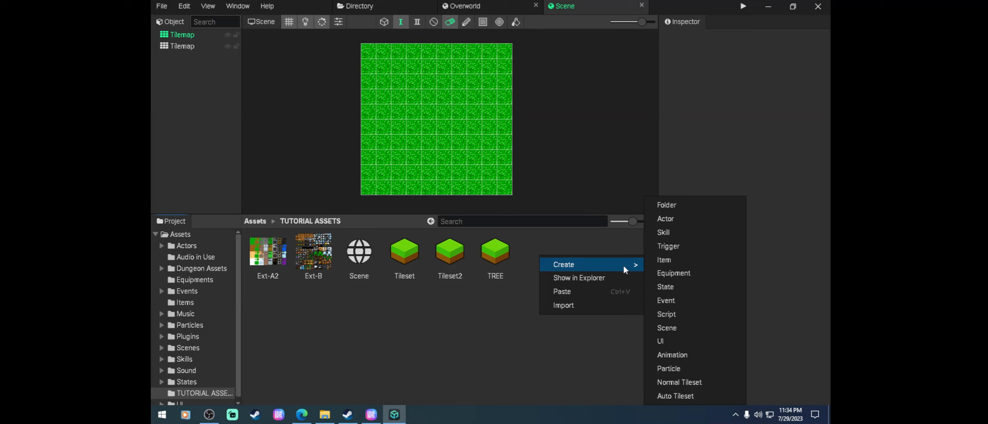
click(450, 301)
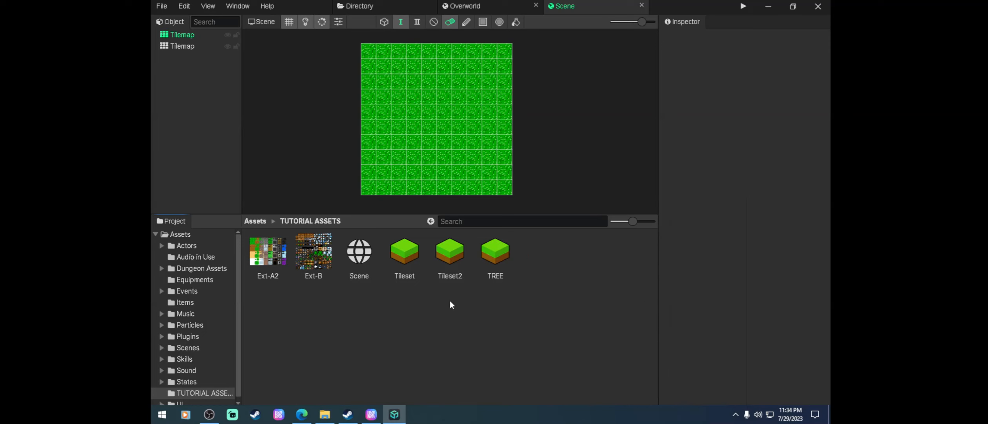
click(503, 262)
click(455, 264)
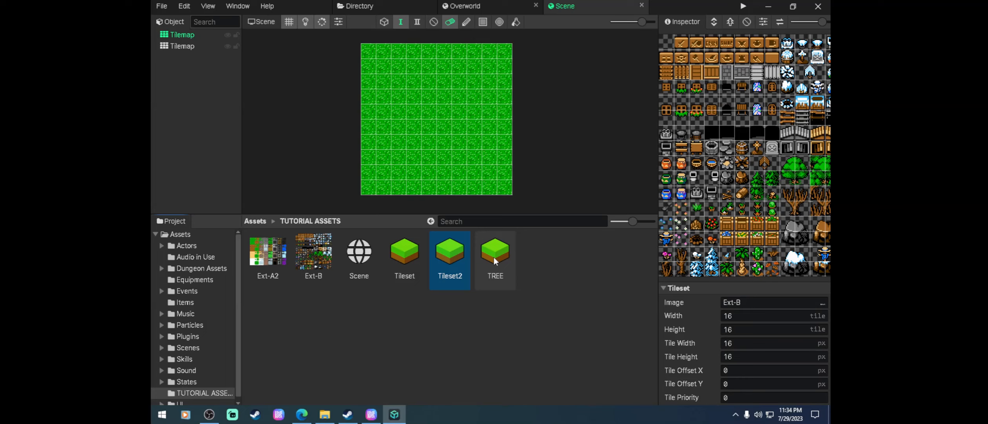
Step: Create a new actor asset named TREE in the TUTORIAL ASSETS folder
click(537, 299)
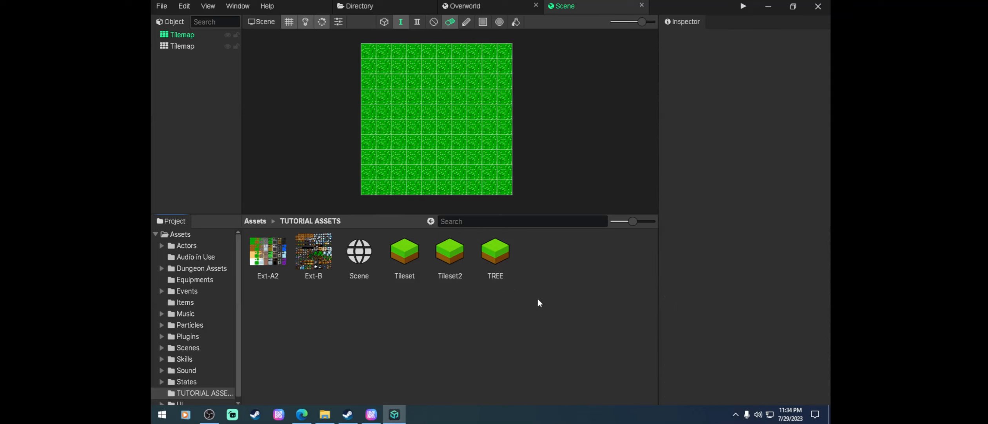
right_click(546, 271)
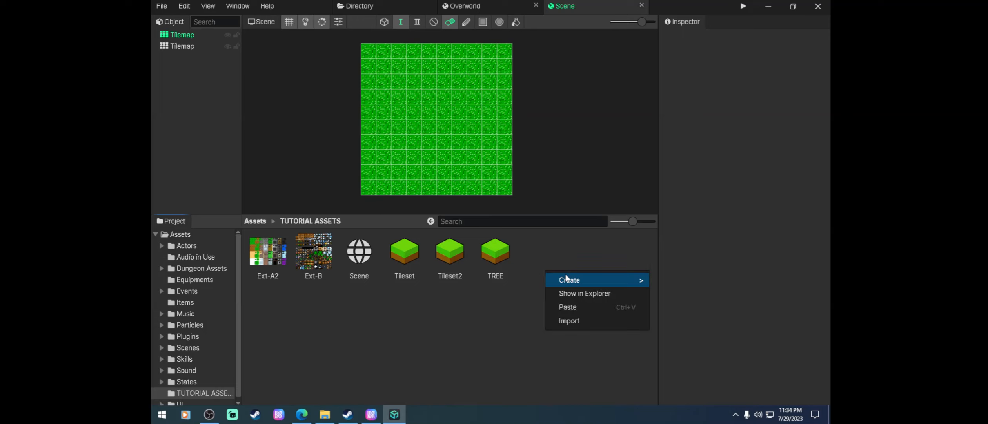
mouse_move(573, 279)
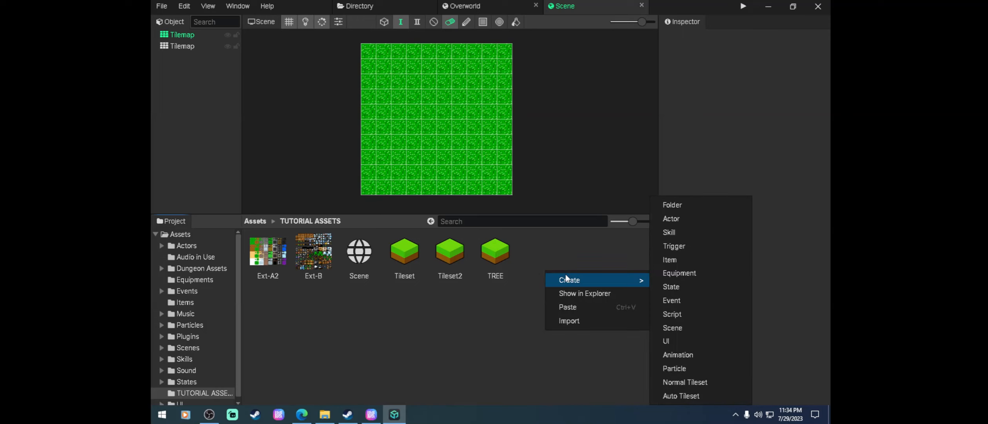
click(684, 220)
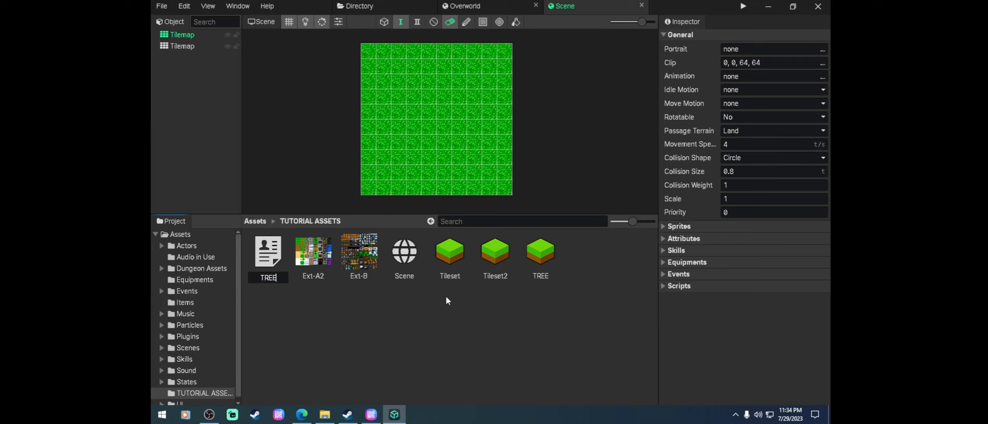
text(TREE)
key(Return)
click(436, 324)
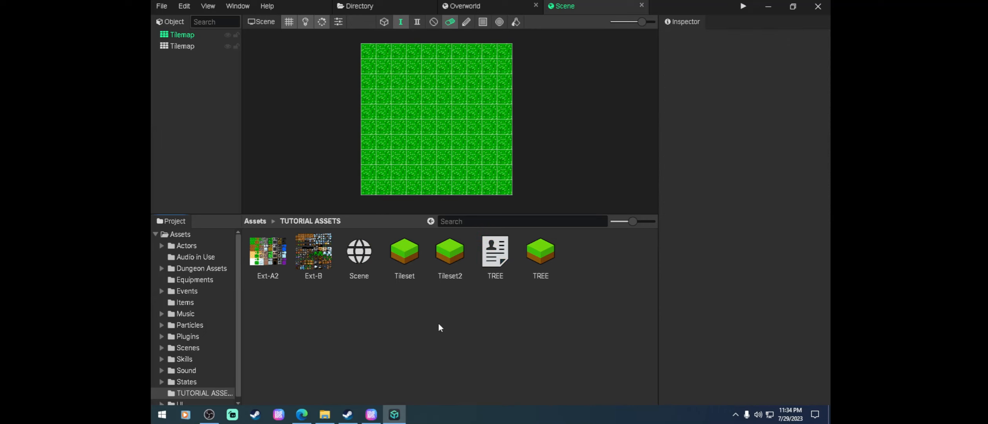
click(493, 253)
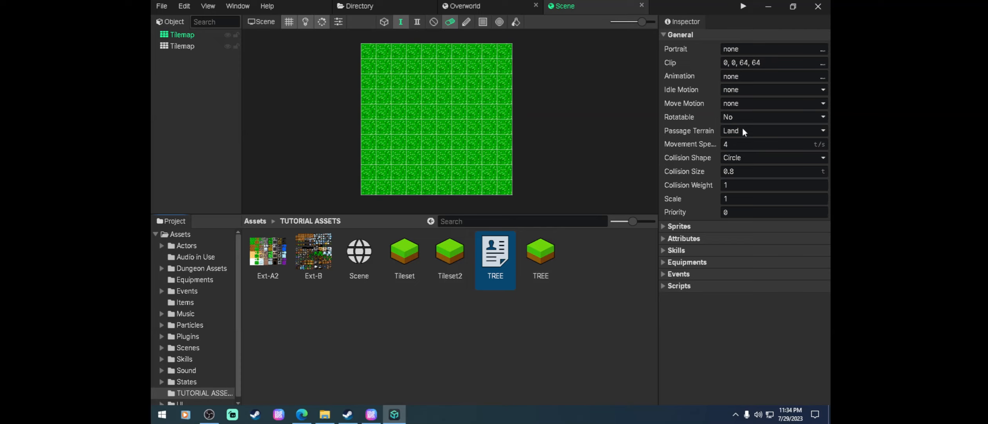
Step: Create a new animation asset, also named TREE
click(520, 320)
right_click(520, 320)
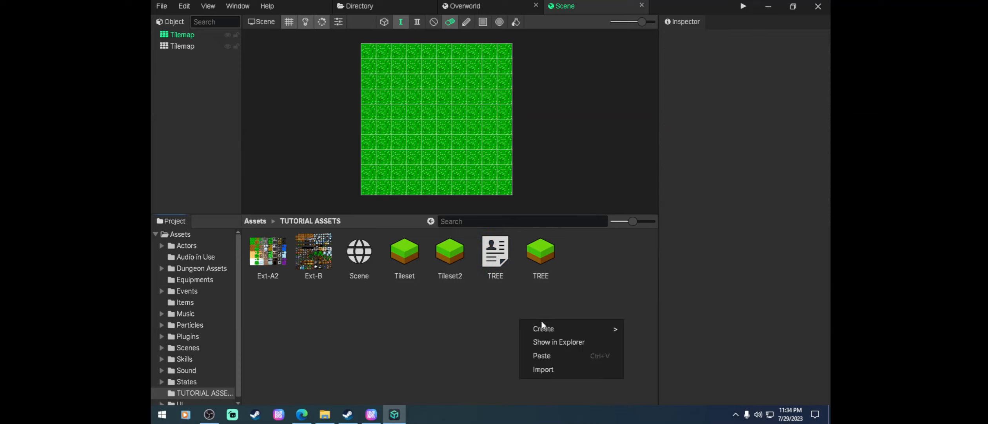
mouse_move(561, 329)
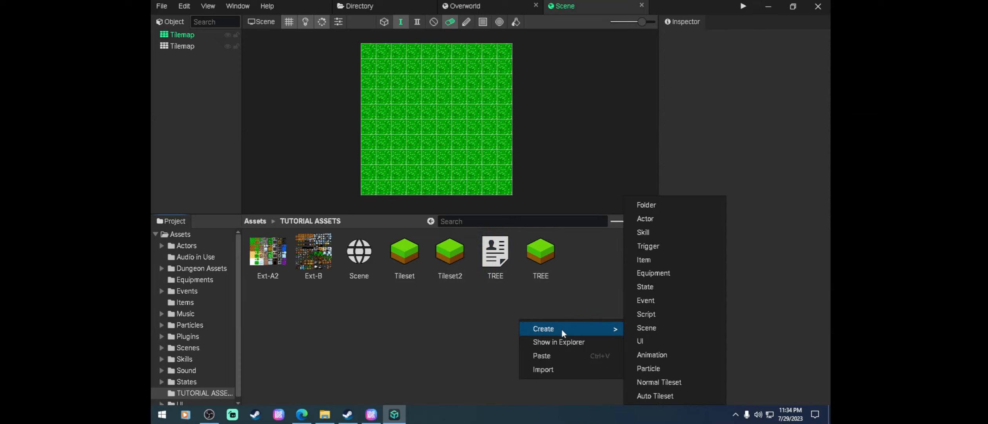
click(657, 357)
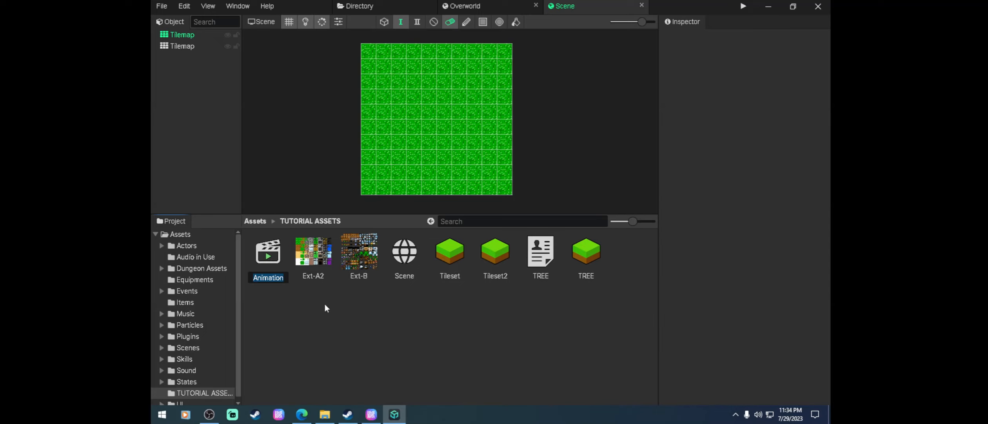
text(TREE)
key(Return)
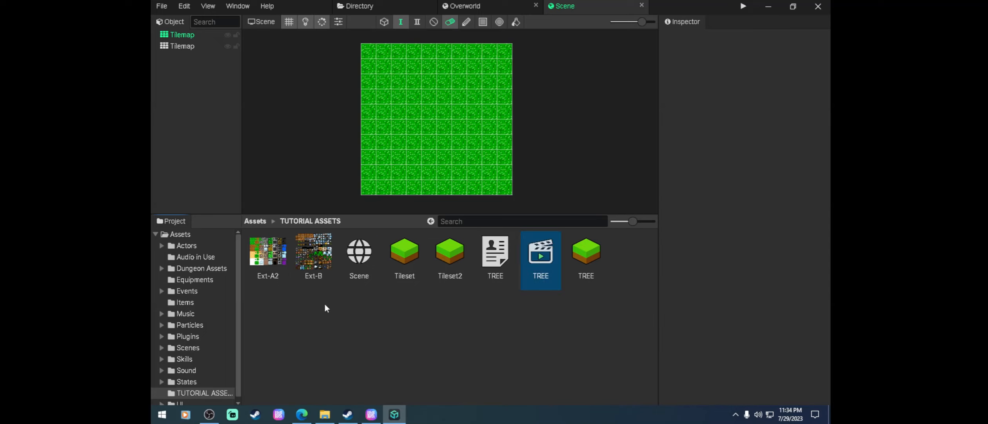
click(424, 340)
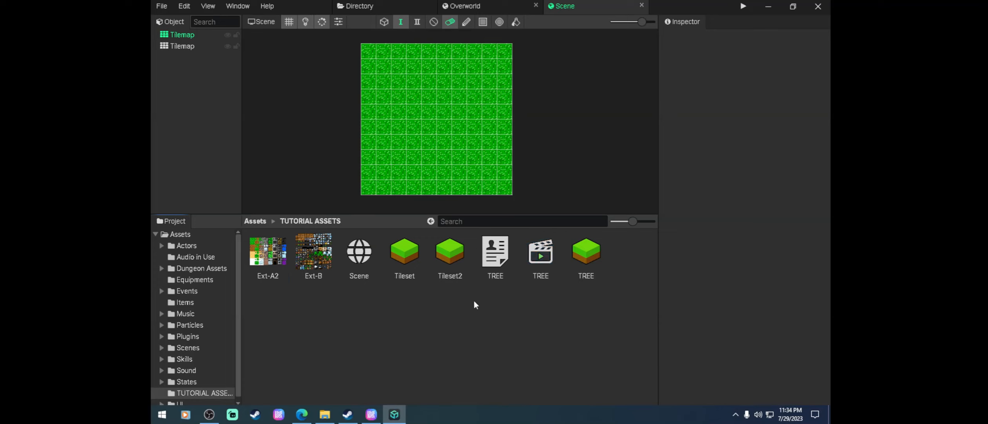
Step: Open the TREE animation and add an Idle motion set to loop from 0
double_click(542, 251)
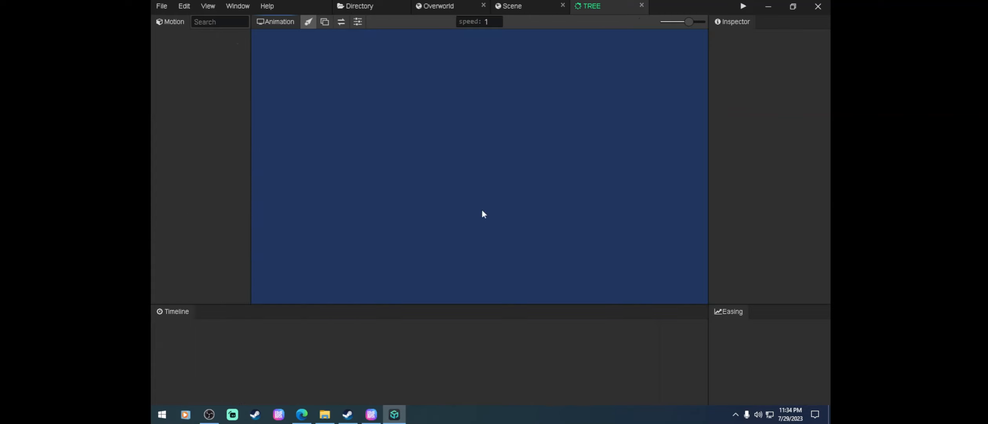
right_click(178, 65)
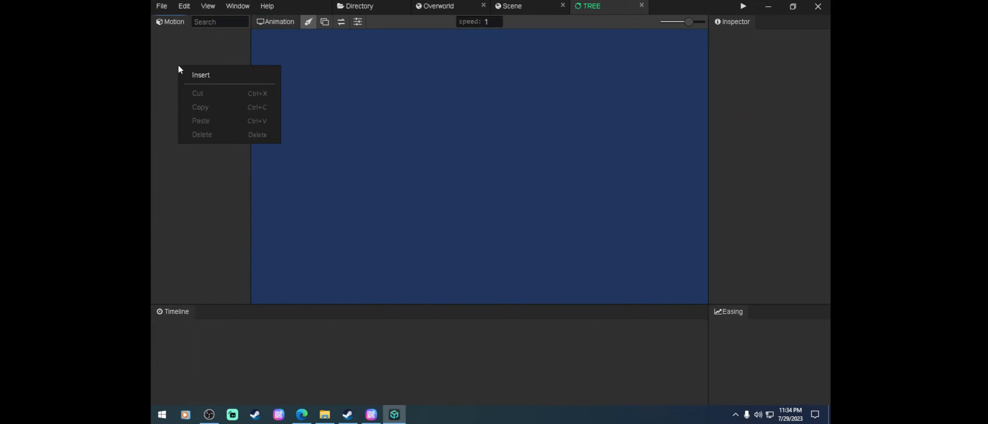
click(200, 73)
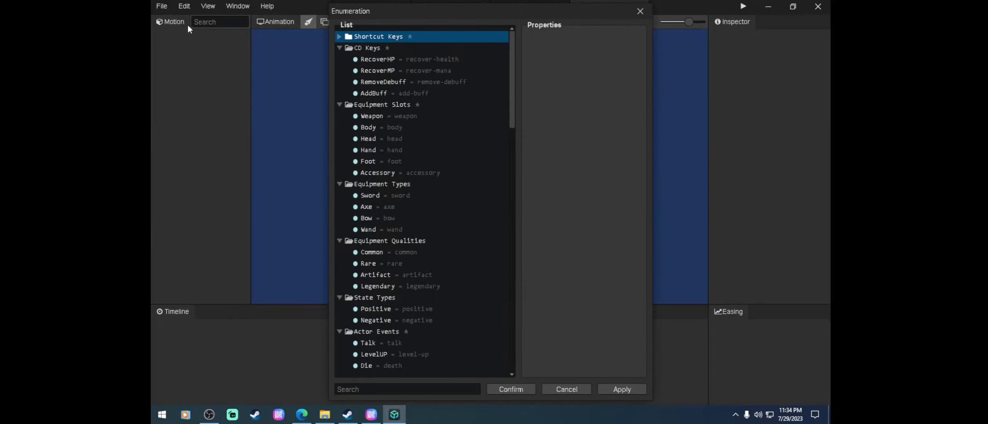
drag(510, 72, 505, 173)
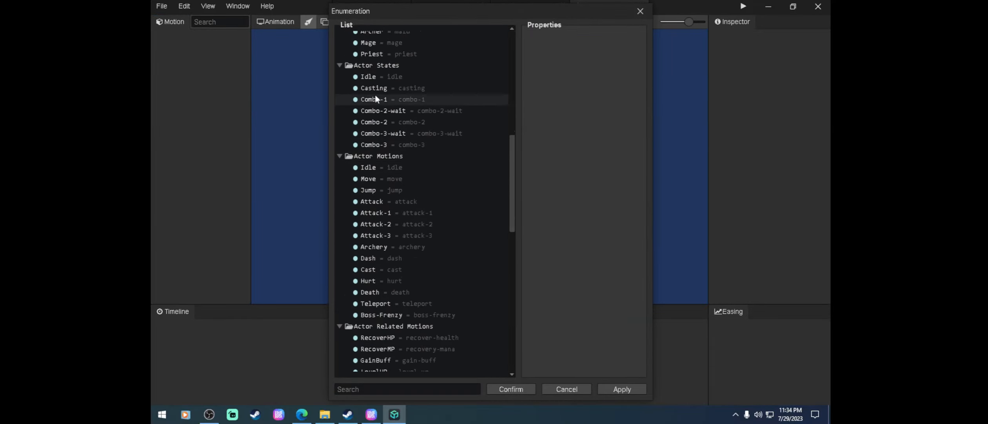
double_click(368, 167)
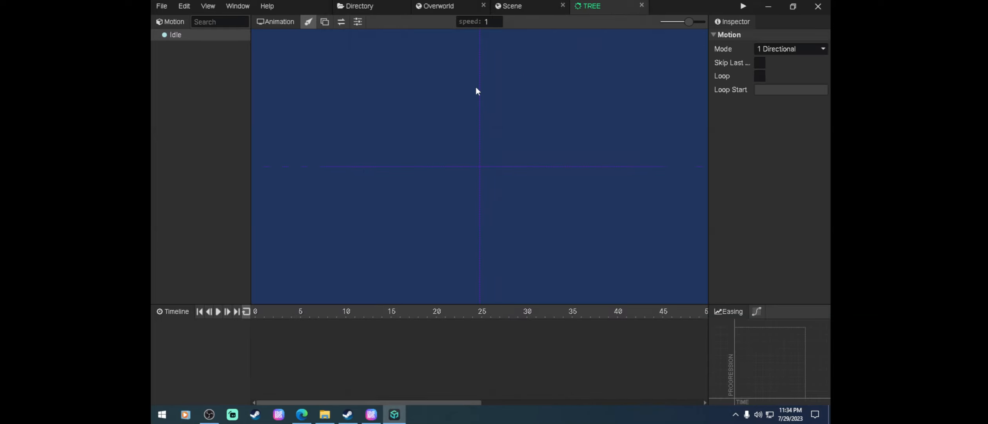
click(759, 76)
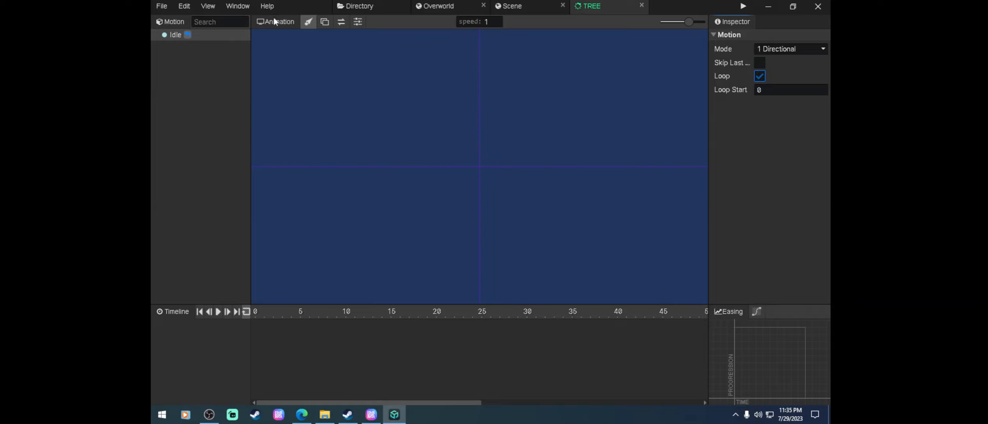
Step: Add a sprite named TREE STUFF to the TREE animation, using the Ext-B image sliced 16×16
click(357, 22)
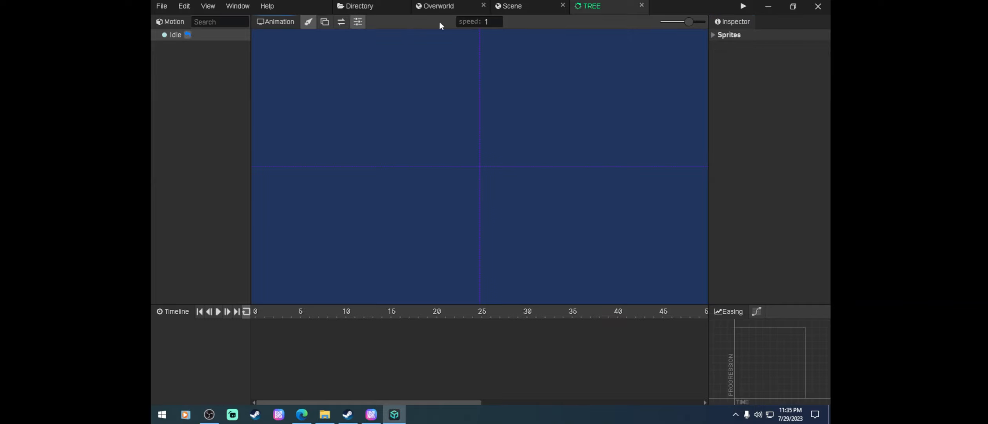
click(715, 36)
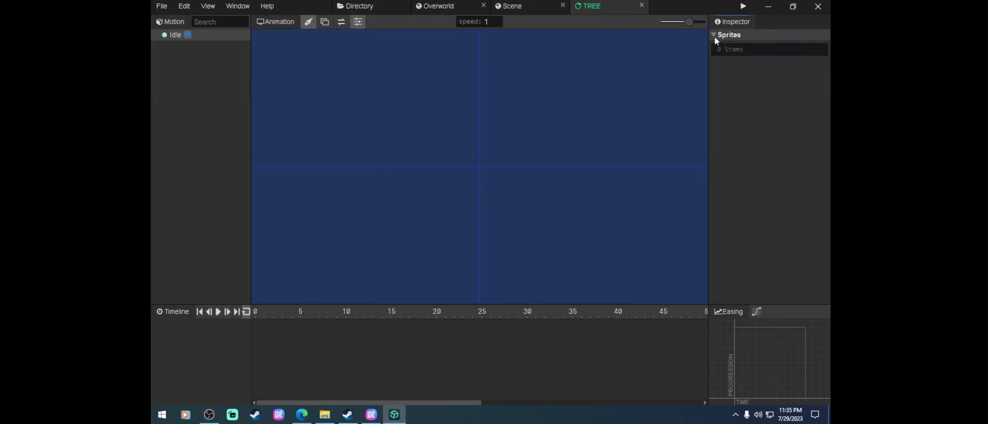
click(754, 54)
click(523, 193)
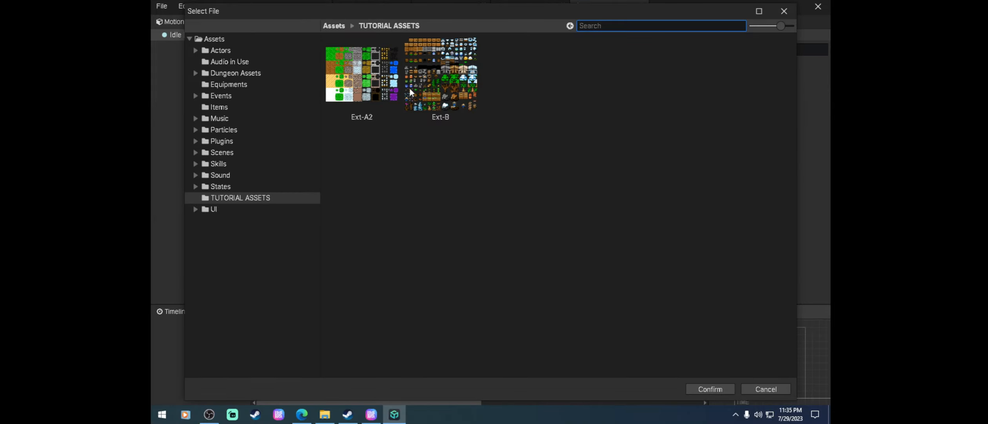
double_click(428, 83)
click(491, 209)
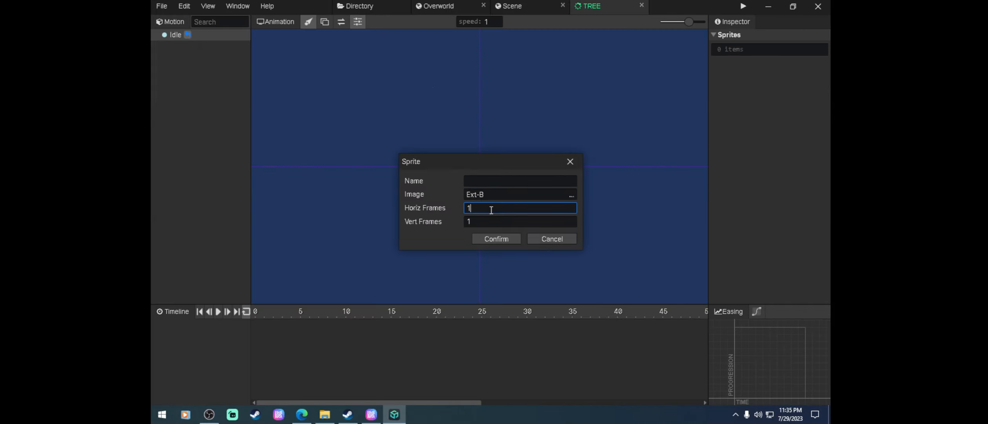
key(Tab)
text(16)
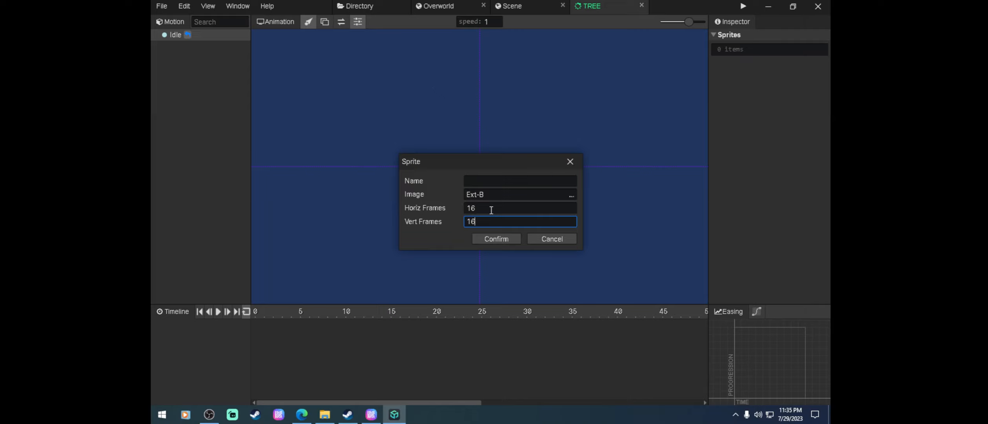
click(495, 180)
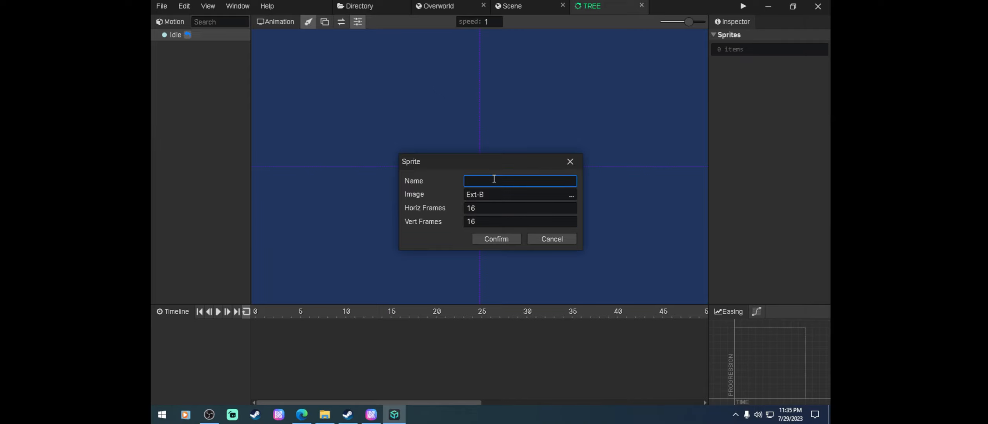
text(TREE STUFF)
click(507, 238)
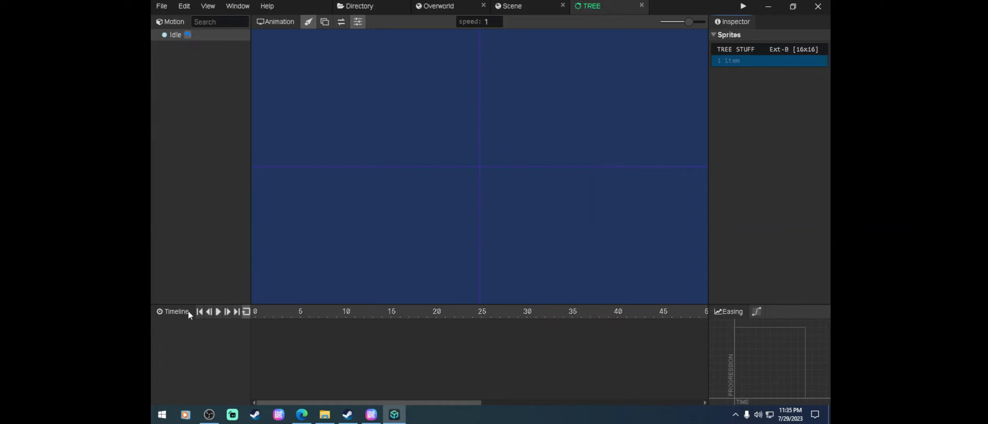
click(199, 330)
Step: Add a sprite layer to the timeline and assign it the TREE STUFF sheet
right_click(199, 329)
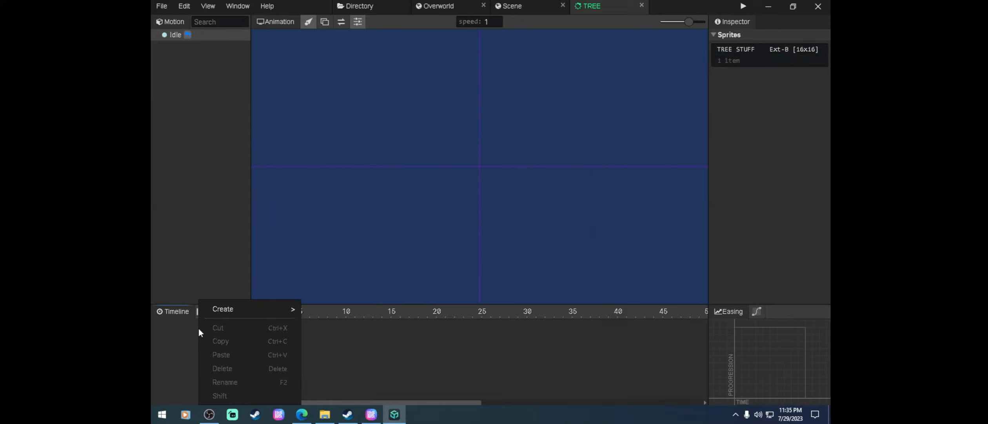
mouse_move(250, 309)
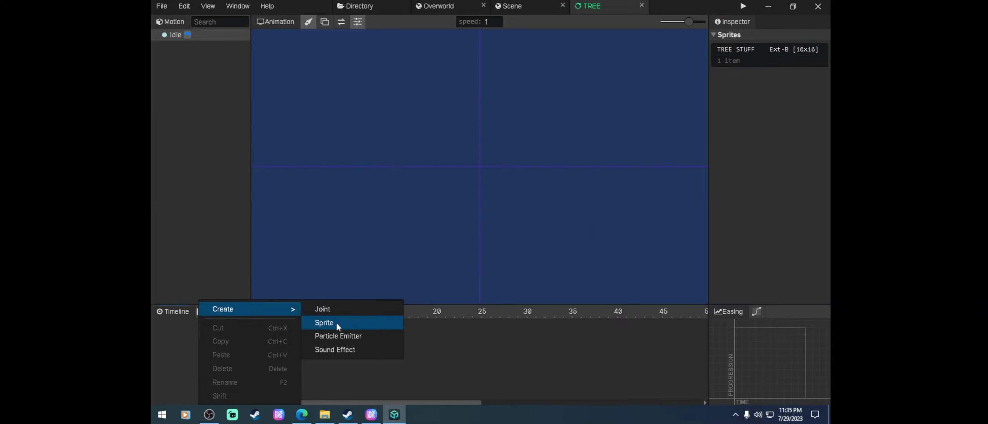
click(337, 323)
click(256, 325)
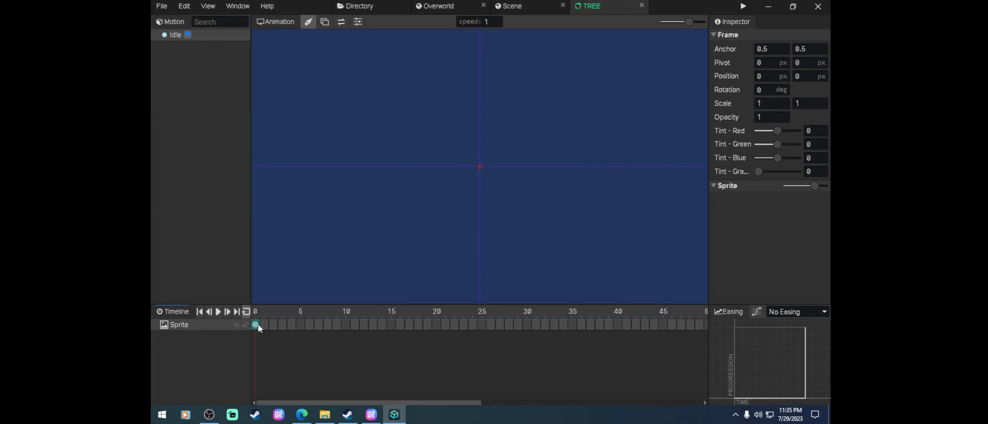
click(192, 324)
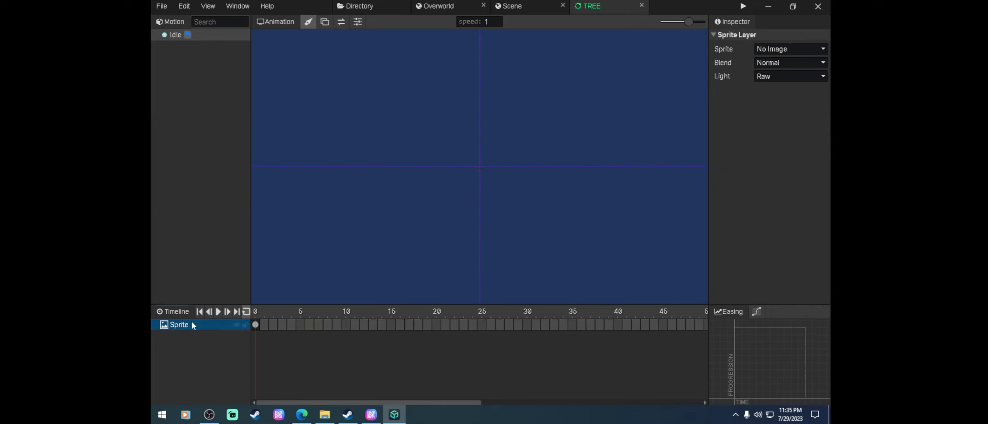
click(775, 50)
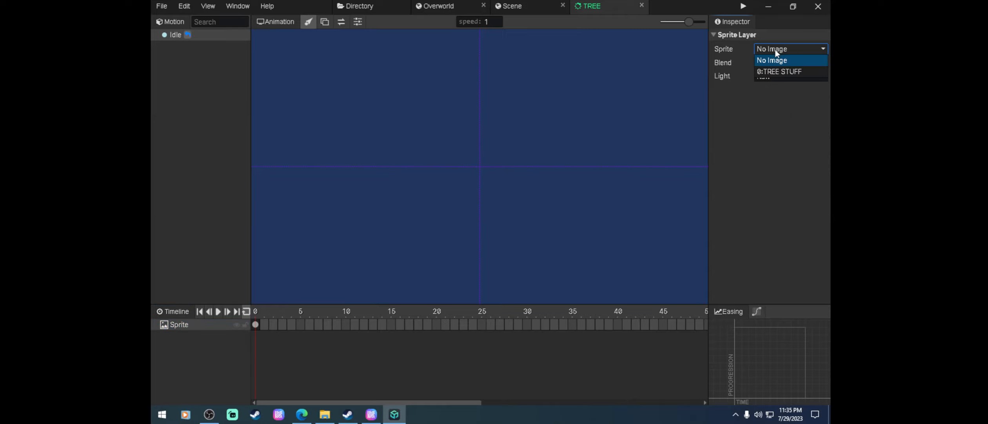
click(777, 69)
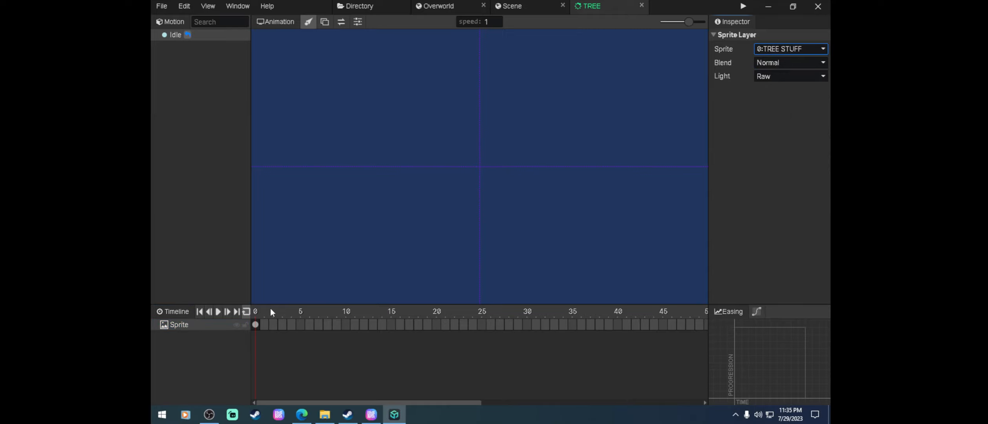
Step: Set the layer's frame 0 to the leafy tile 6,10, after briefly trying pine tile 6,9
click(255, 325)
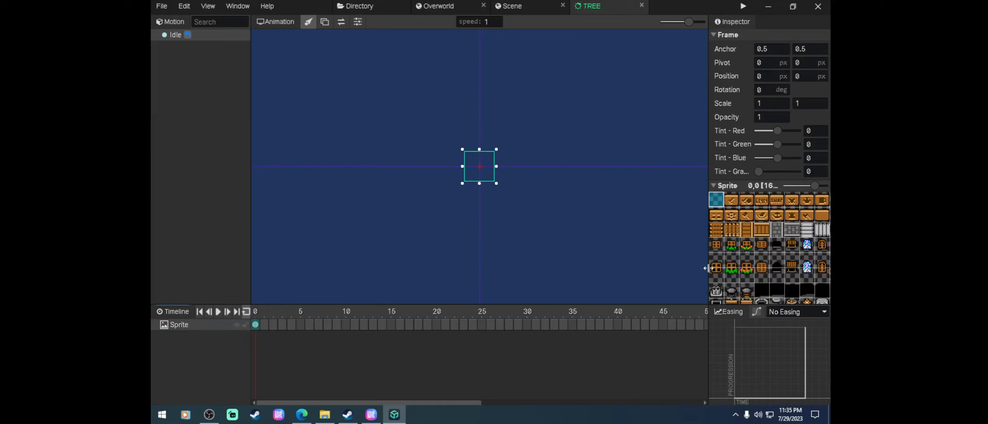
scroll(781, 269, down, 5)
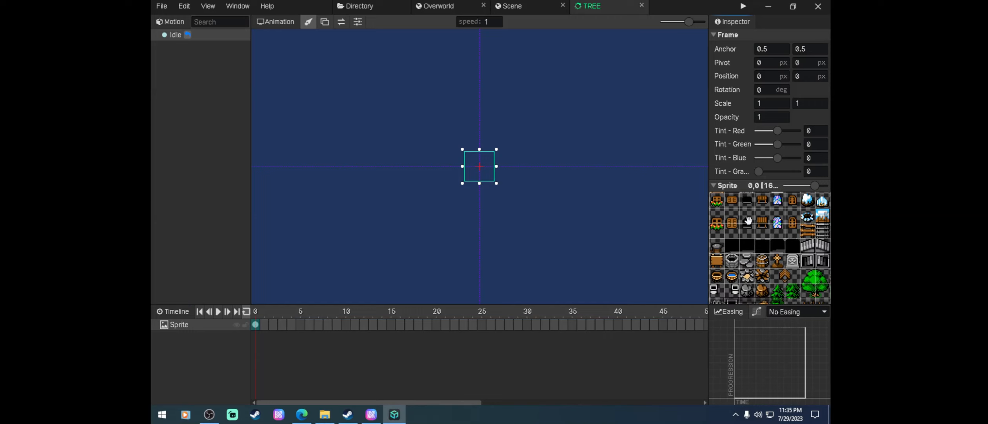
mouse_move(772, 253)
mouse_down()
mouse_move(776, 238)
mouse_move(776, 246)
mouse_up()
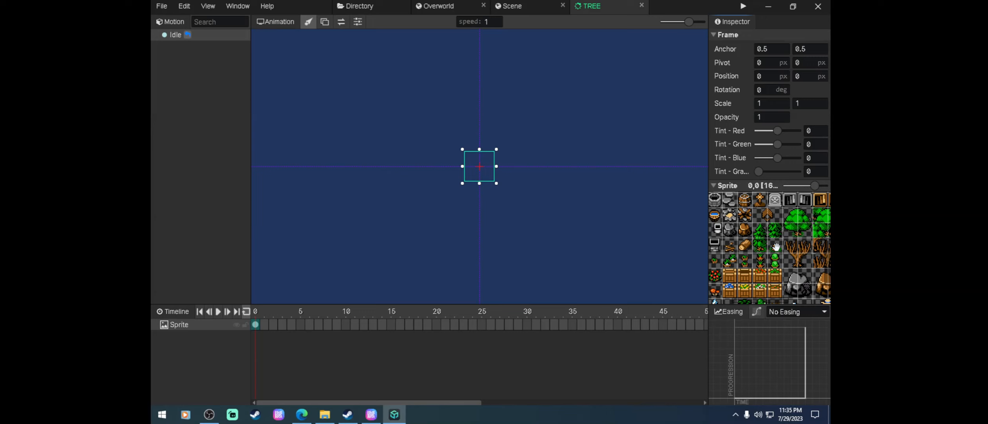
right_drag(776, 247, 766, 219)
click(762, 237)
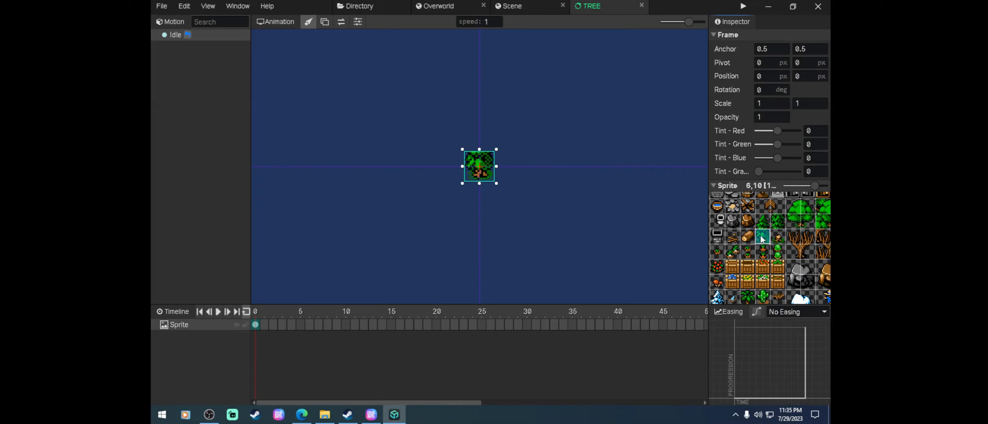
click(223, 337)
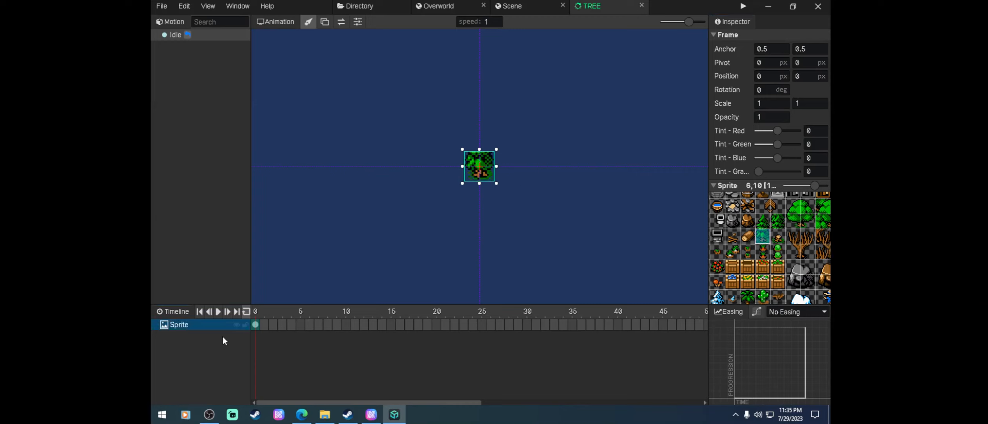
click(762, 221)
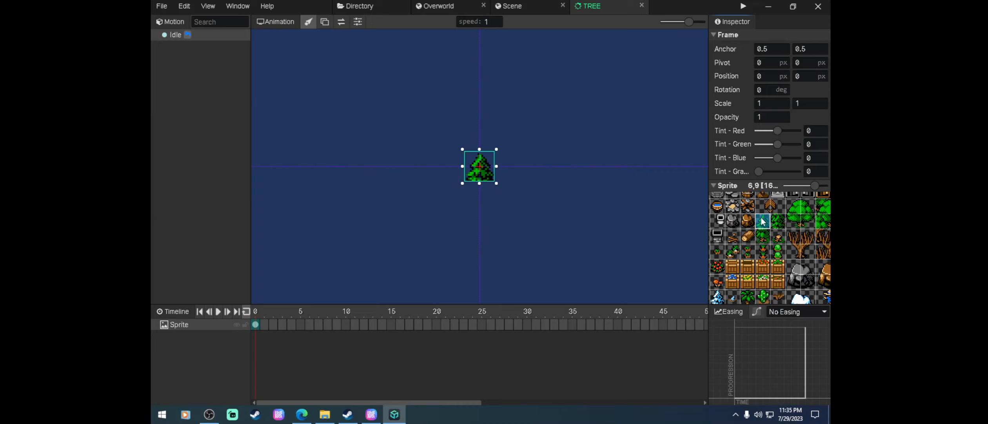
click(763, 236)
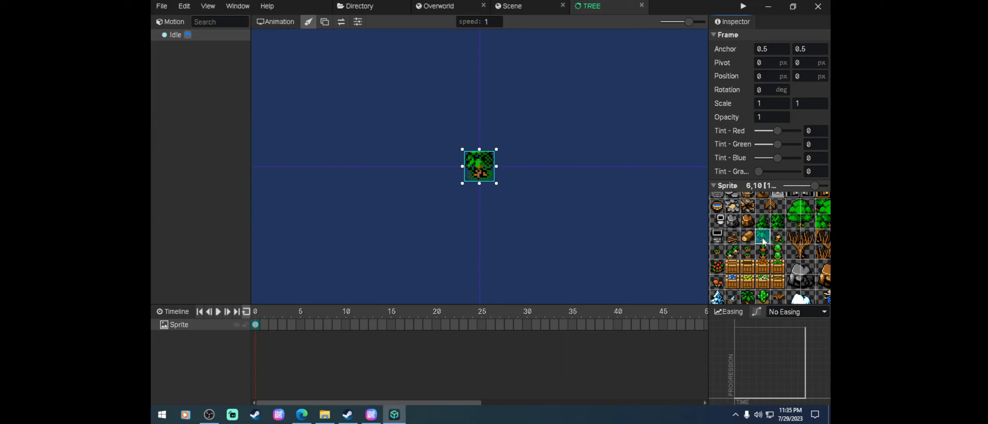
right_click(195, 343)
Step: Duplicate the sprite layer, switch the copy's frame to pine tile 6,9, and raise it to Y -16
mouse_move(240, 310)
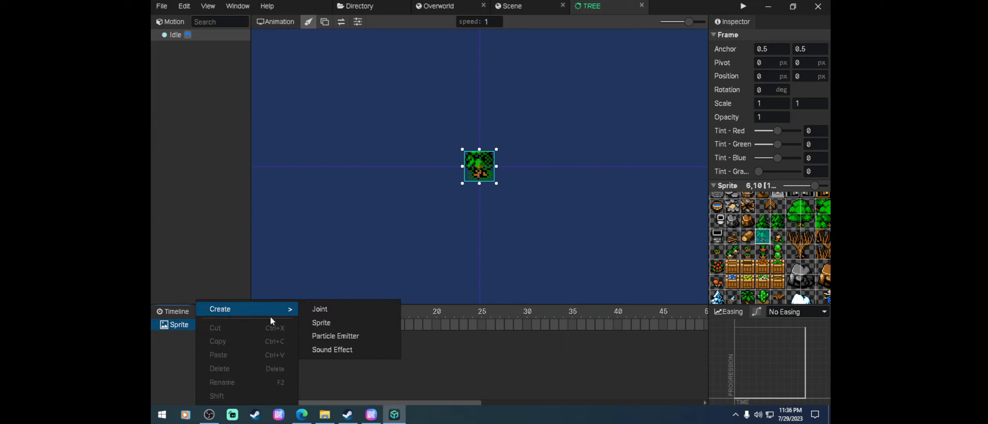
click(181, 349)
click(183, 327)
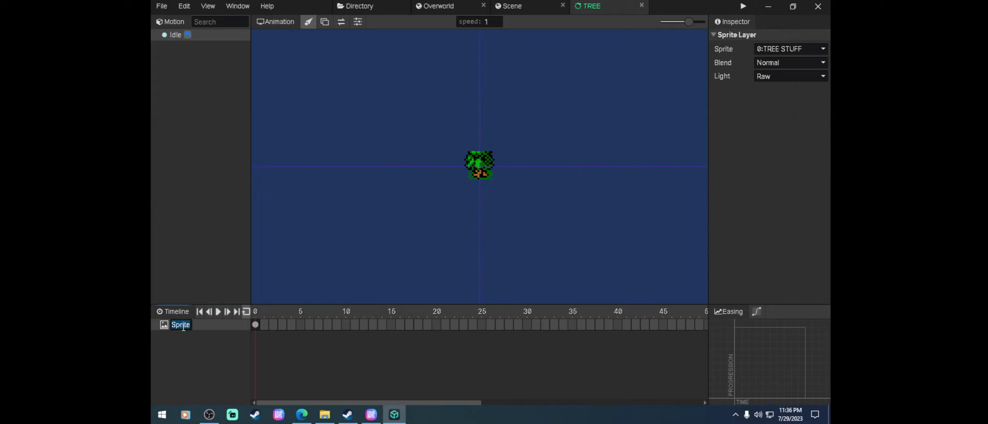
key(Return)
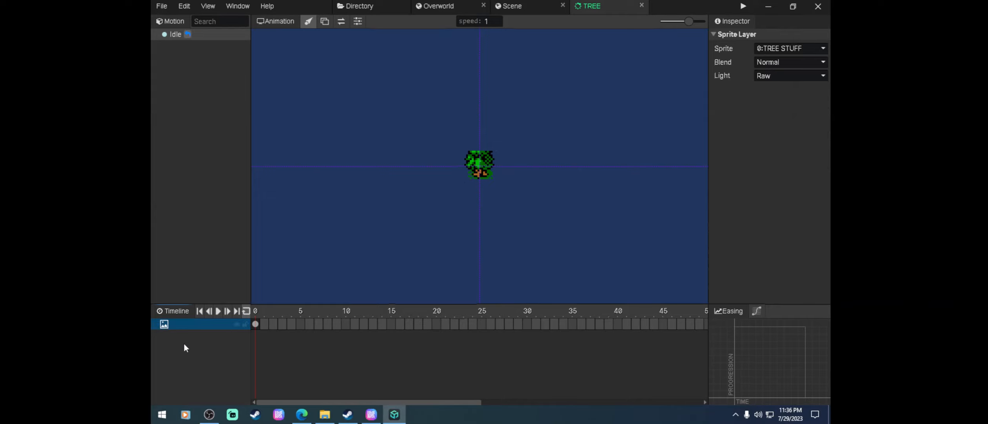
key(ctrl+v)
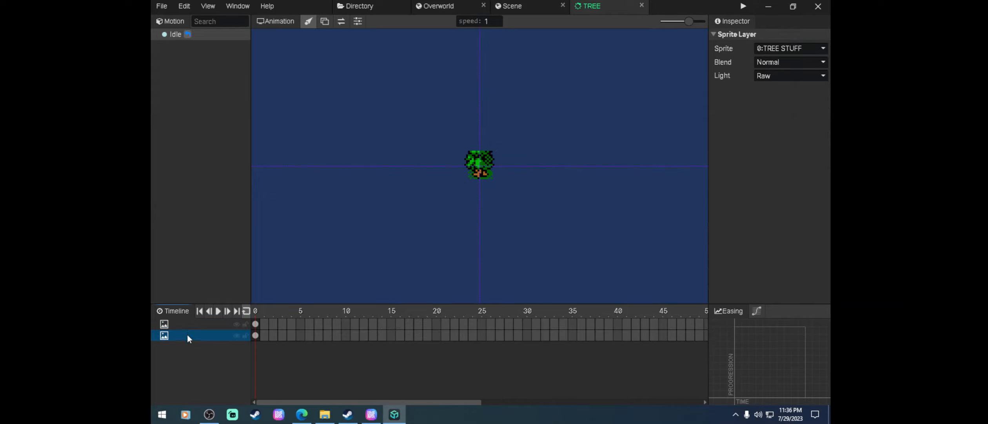
click(196, 336)
click(254, 337)
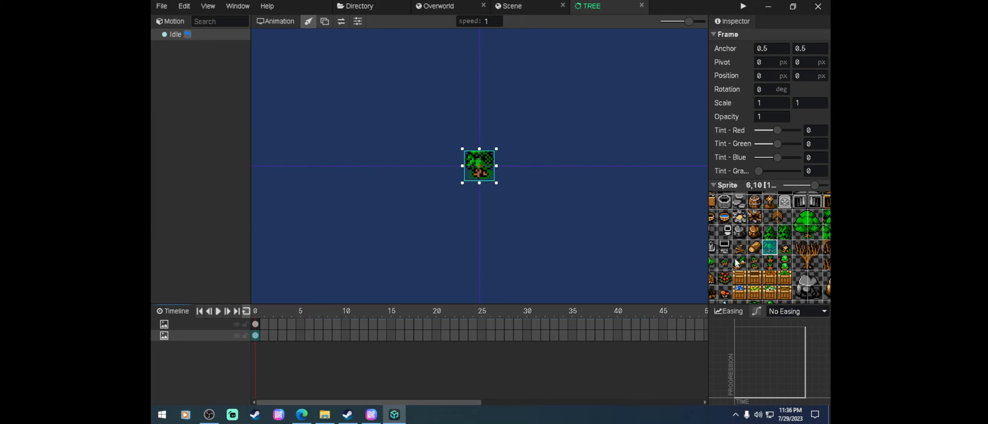
click(773, 232)
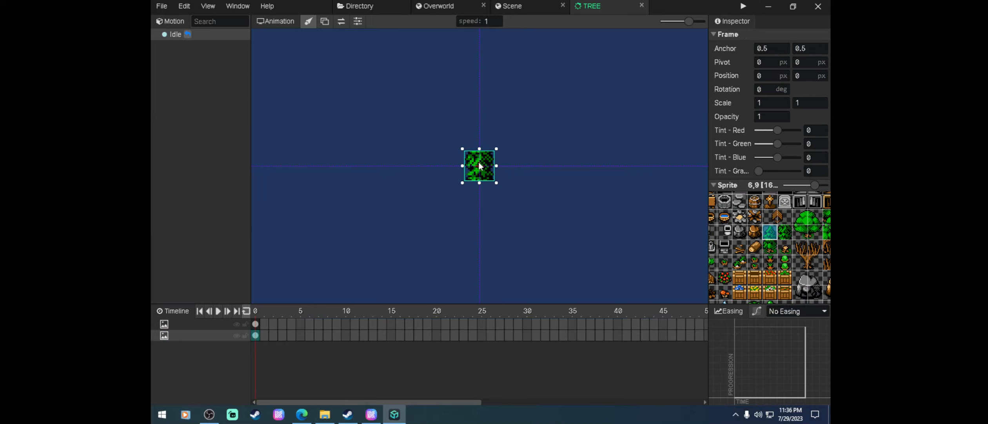
key(Up)
key(Up)
key(Up)
key(Up)
key(Up)
key(Up)
key(Up)
key(Up)
key(Up)
key(Up)
key(Up)
key(Up)
key(Up)
key(Up)
key(Up)
key(Up)
key(Up)
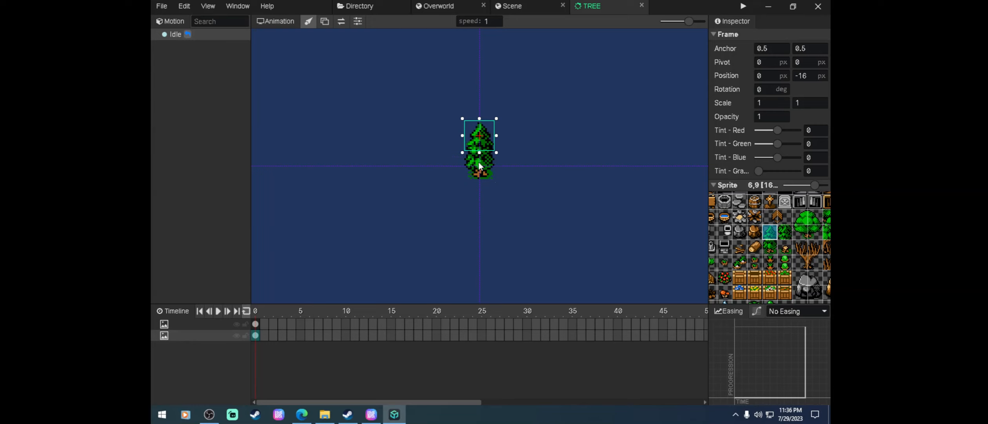
key(Down)
click(529, 123)
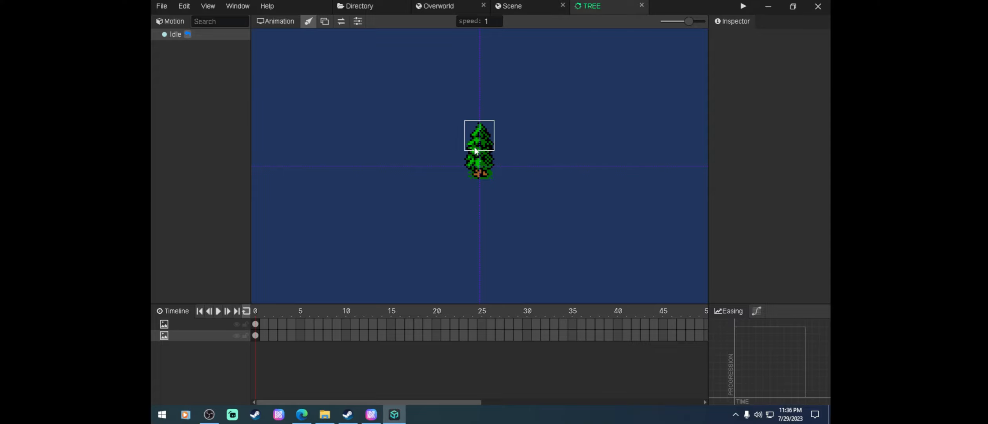
Step: Assign the TREE animation to the TREE actor and drag the actor onto the grass map
click(641, 5)
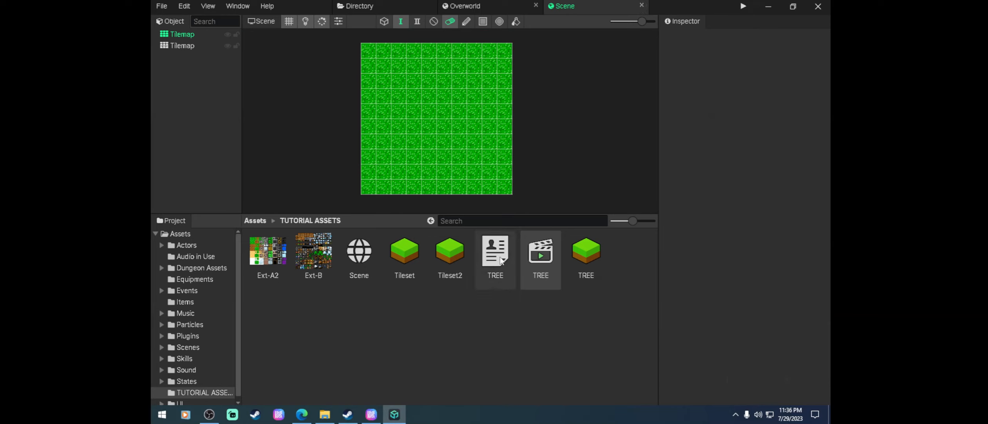
click(502, 261)
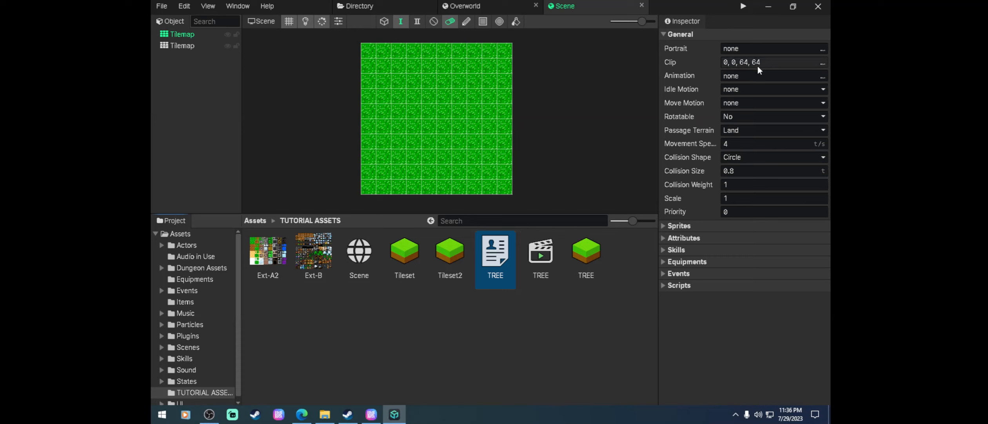
click(751, 76)
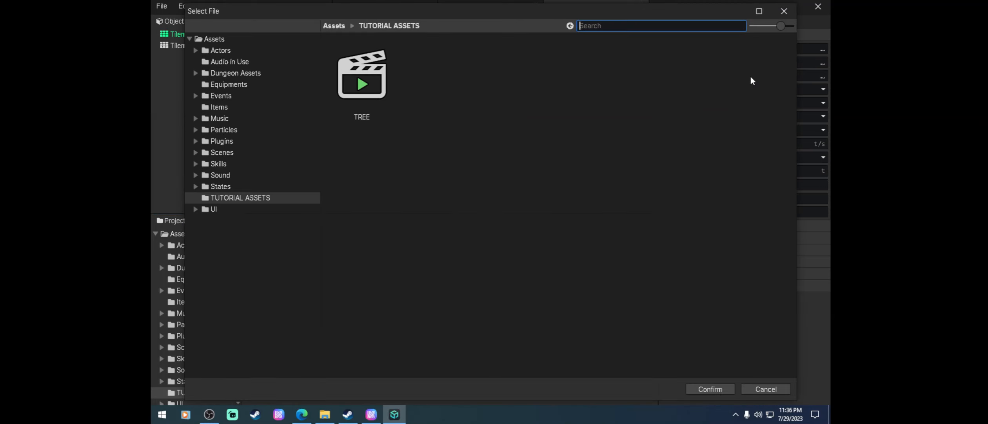
double_click(362, 77)
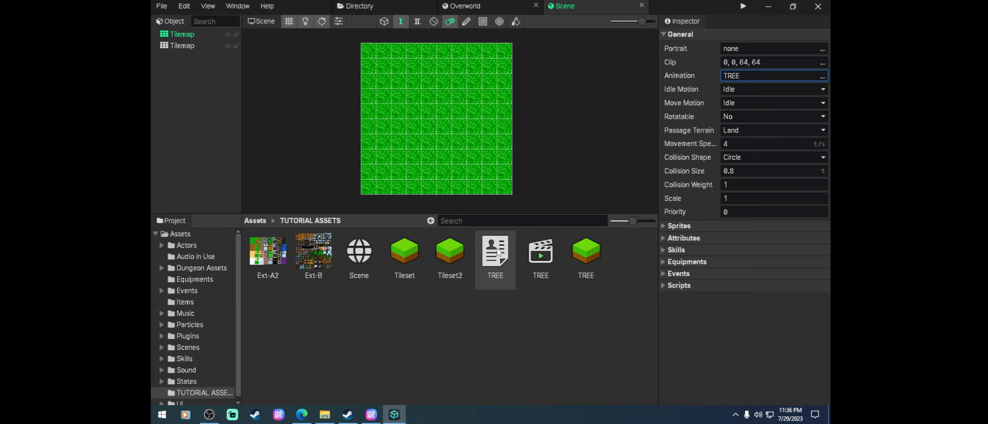
drag(497, 254, 416, 115)
Step: Set the TREE actor's Idle Motion and Move Motion to Idle, then launch the playtest
scroll(424, 119, up, 2)
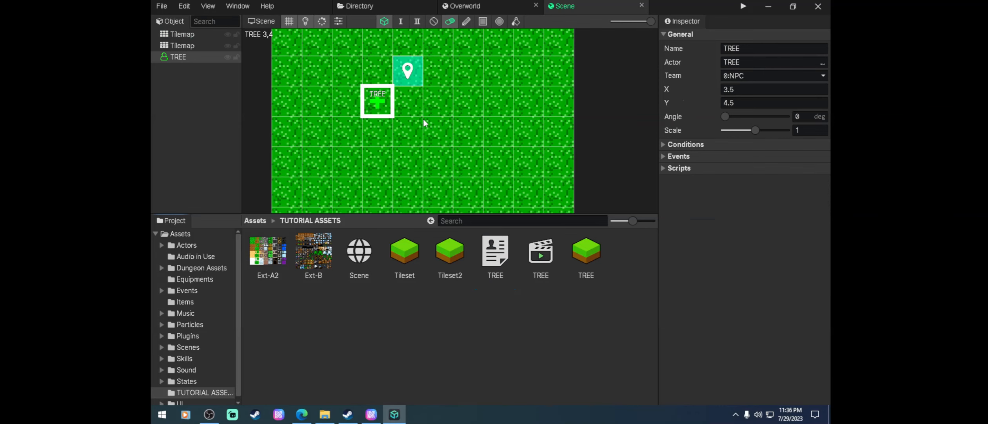
scroll(405, 120, down, 3)
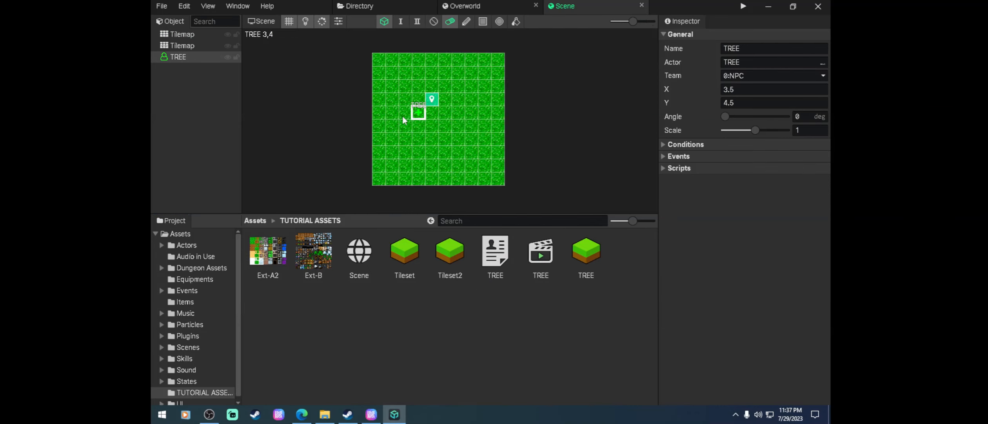
scroll(404, 119, down, 2)
scroll(408, 120, up, 3)
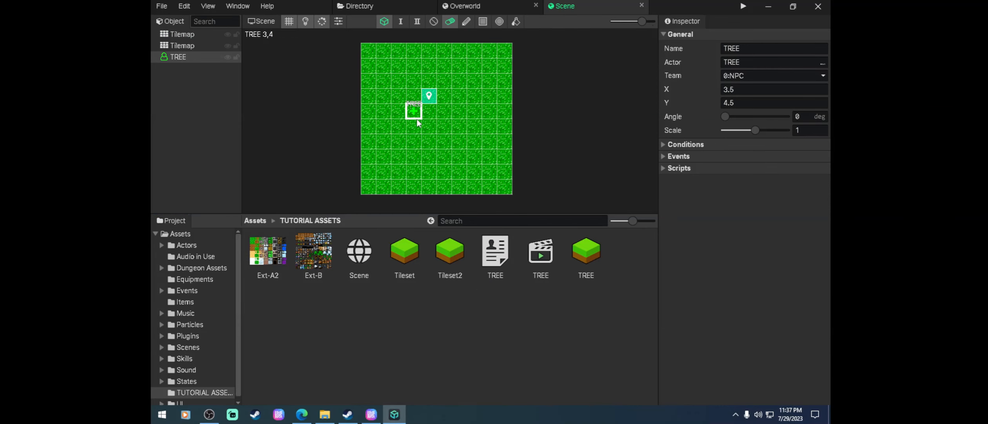
click(555, 256)
click(503, 257)
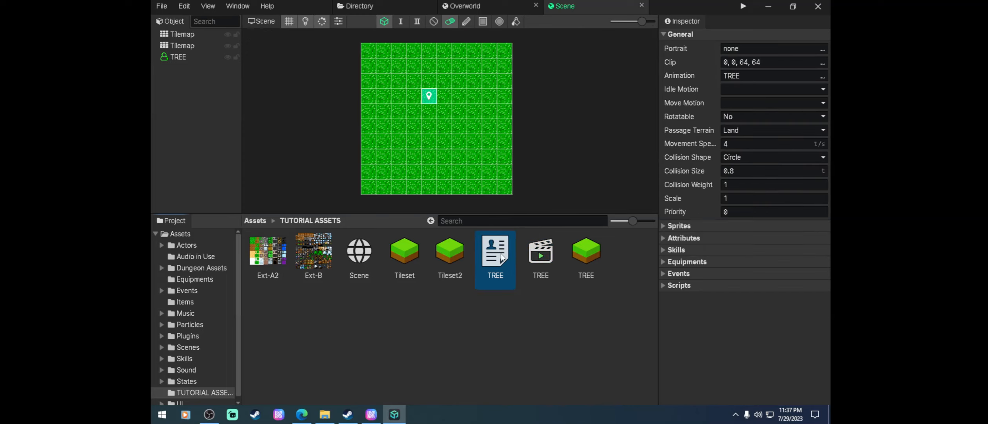
click(768, 90)
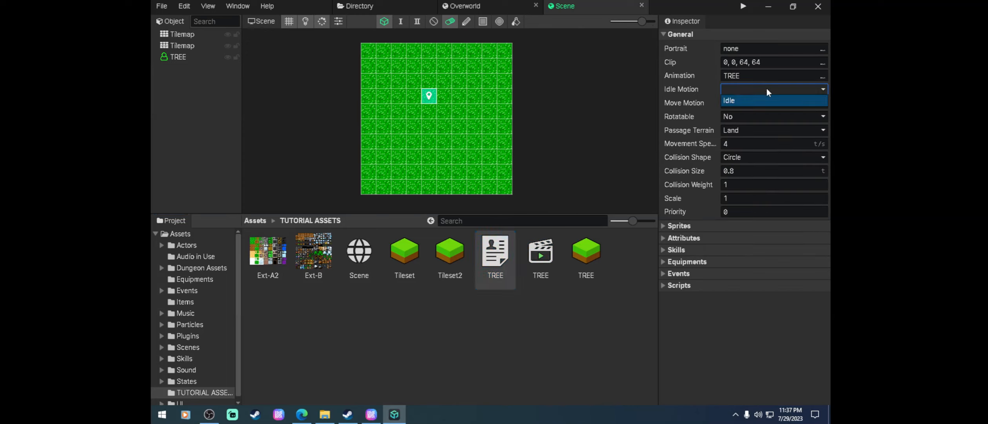
click(745, 100)
click(745, 103)
click(740, 117)
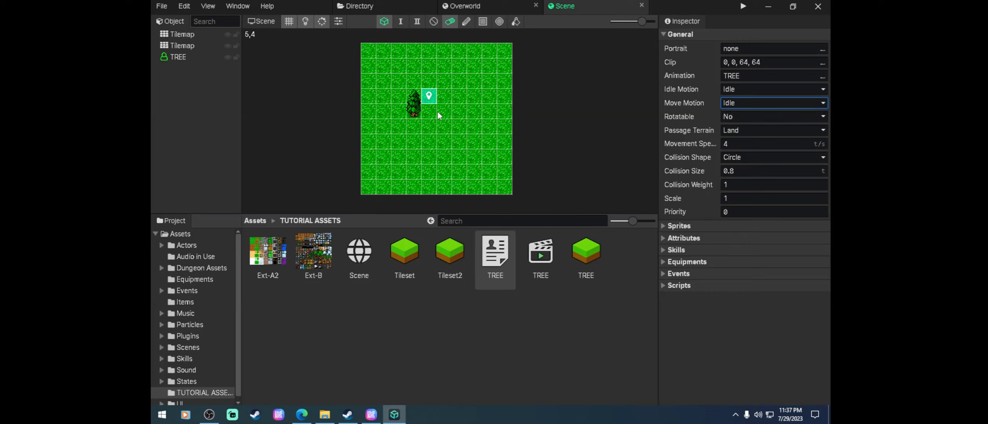
click(744, 5)
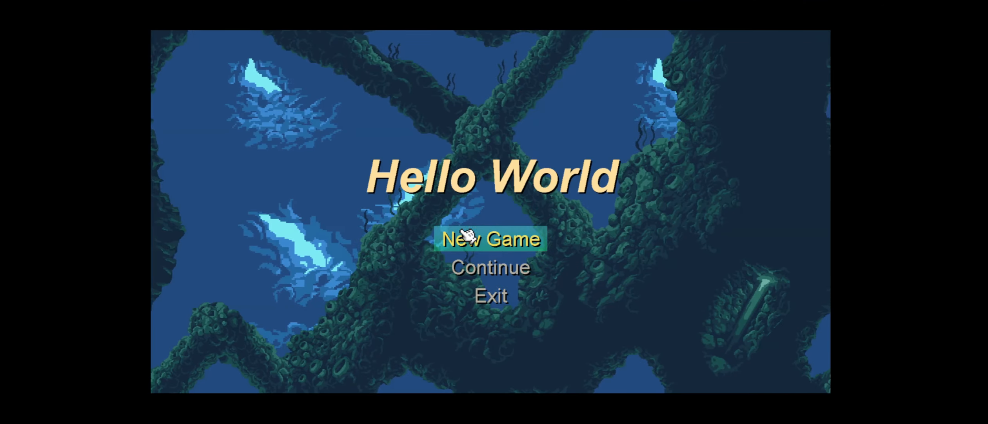
Step: Start a new game and walk the knight around the pine tree, pushing it in every direction
click(486, 241)
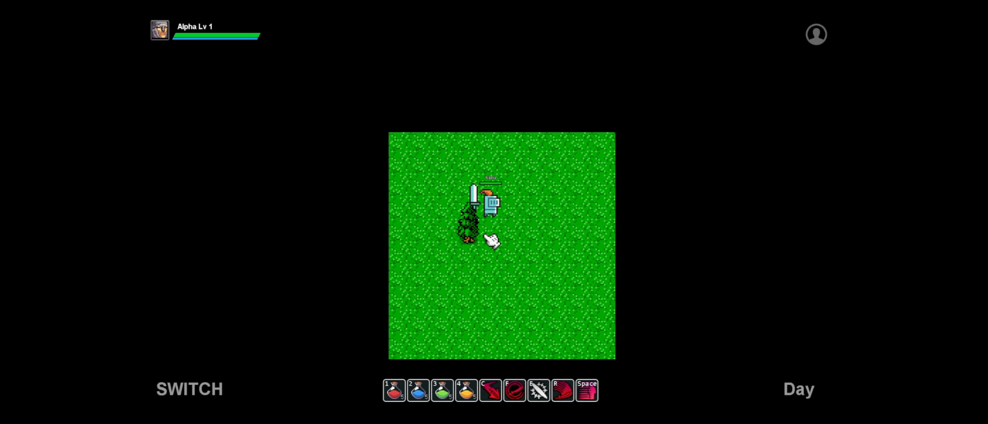
key(Down)
key(Left)
key(Up)
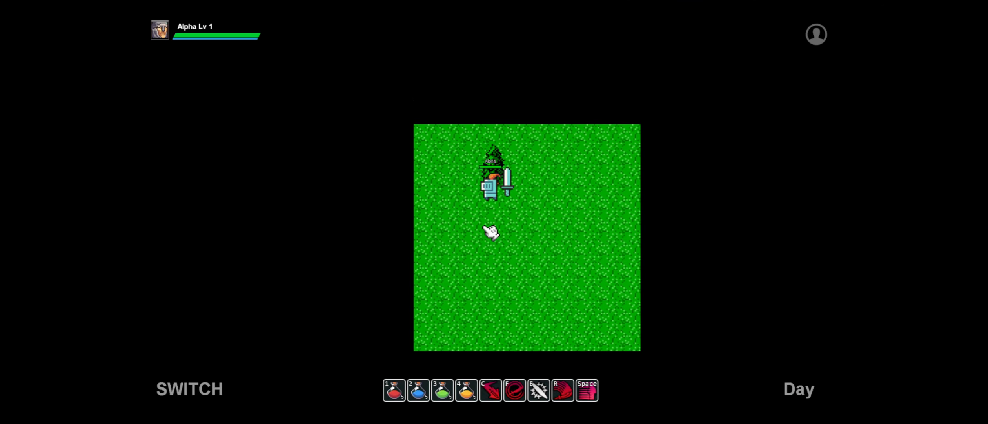
key(a)
key(w)
key(d)
key(s)
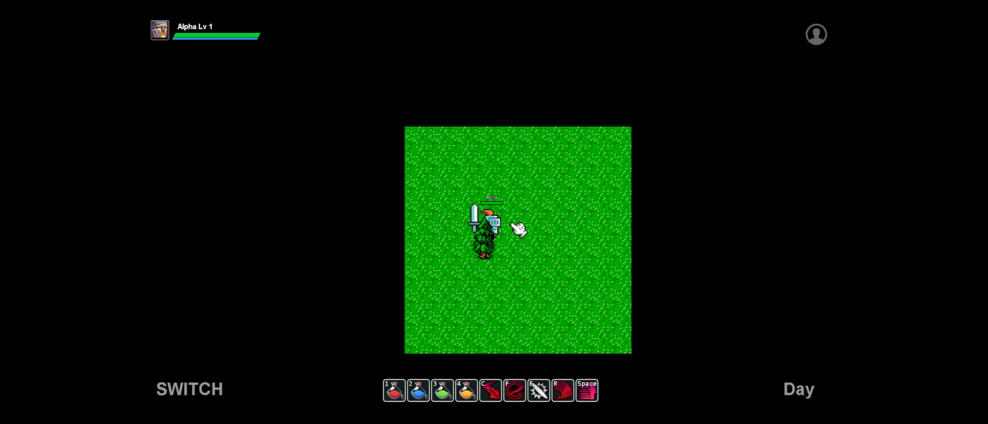
key(a)
key(s)
key(d)
key(w)
key(a)
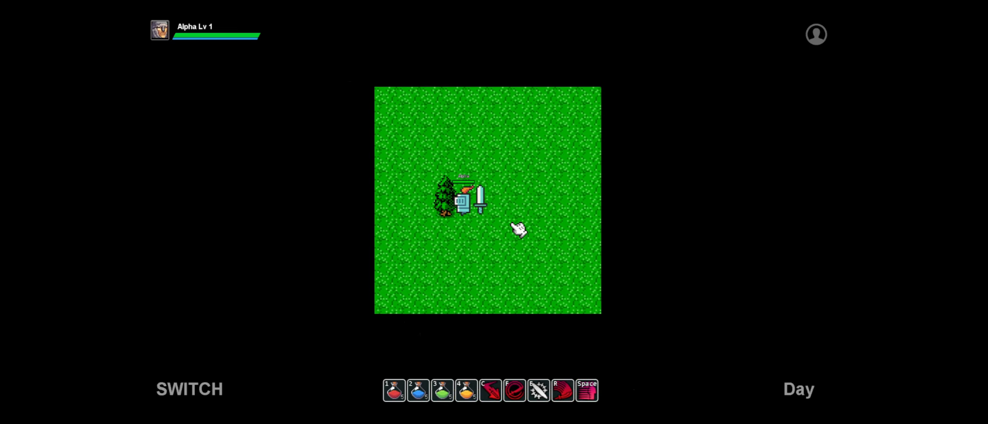
key(s)
key(a)
key(w)
key(d)
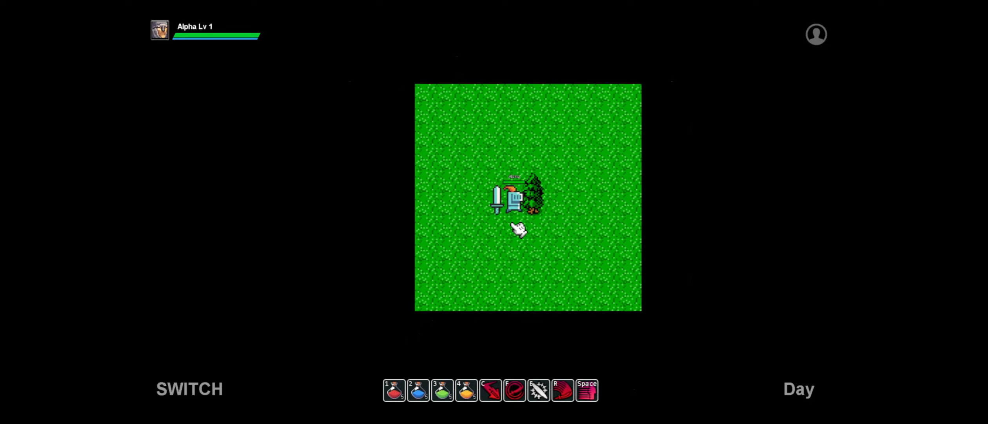
key(d)
key(s)
key(d)
key(w)
key(a)
key(w)
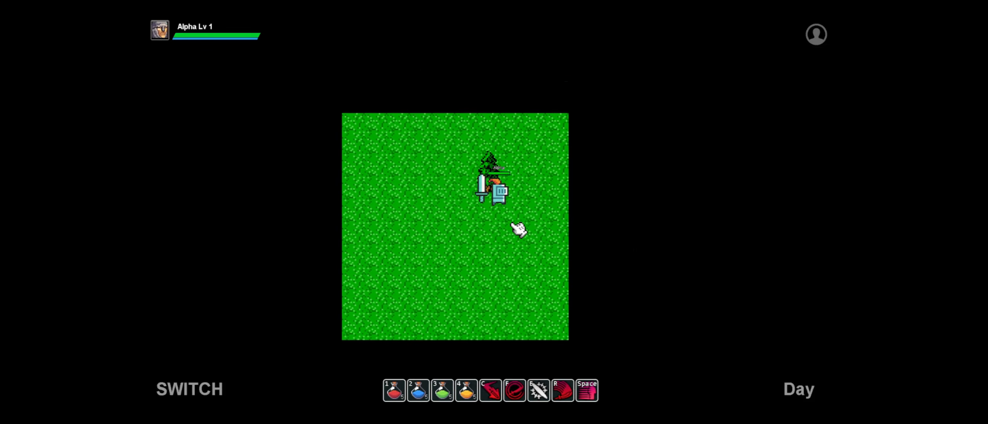
key(d)
key(w)
key(a)
key(d)
Step: Strike the tree with the sword three times from different sides, then push it left and down
click(490, 224)
key(a)
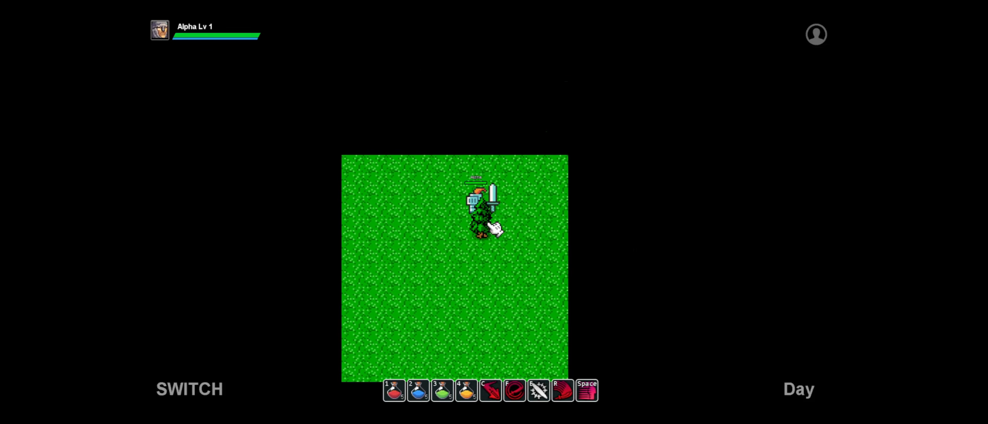
key(s)
key(d)
click(522, 223)
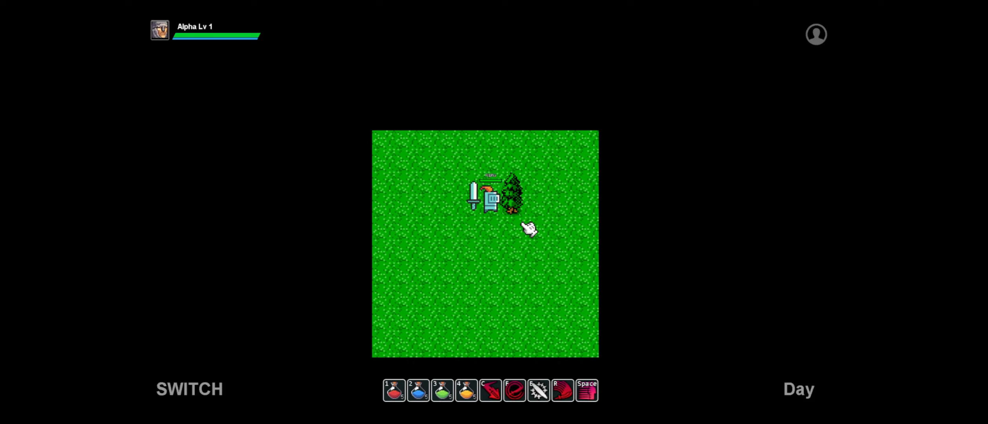
key(w)
key(d)
key(s)
key(a)
click(481, 226)
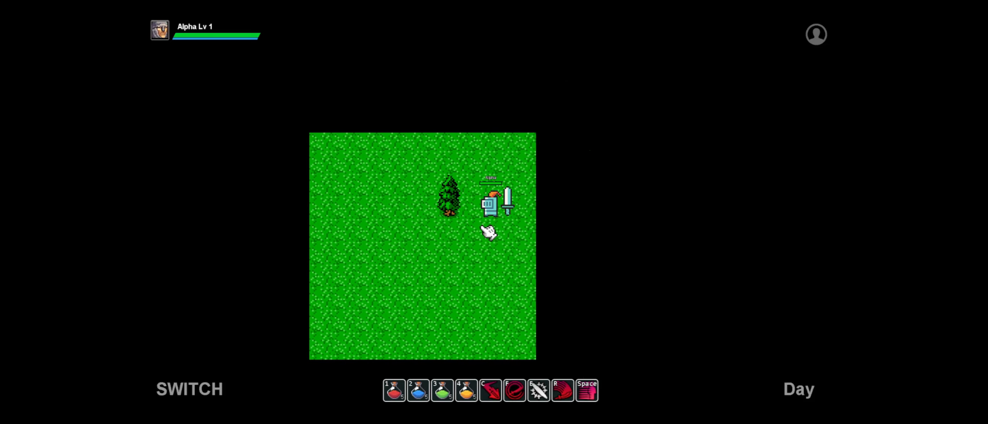
key(a)
key(w)
key(a)
key(w)
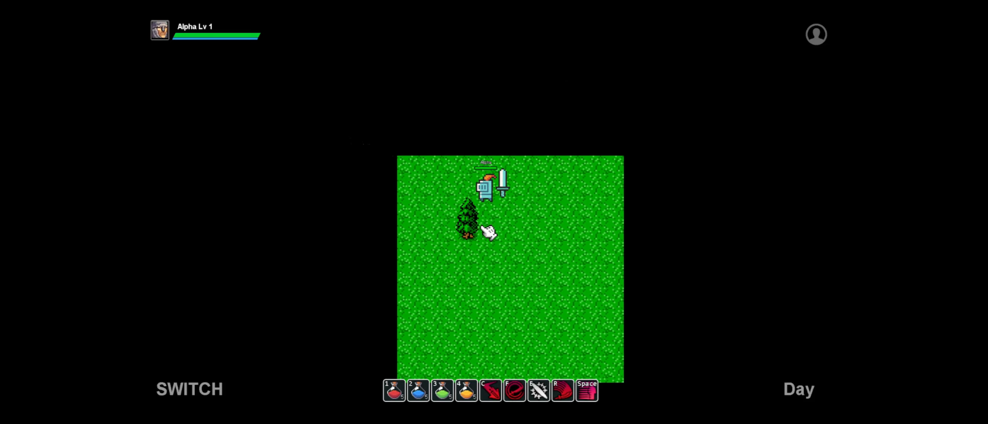
key(a)
key(s)
key(a)
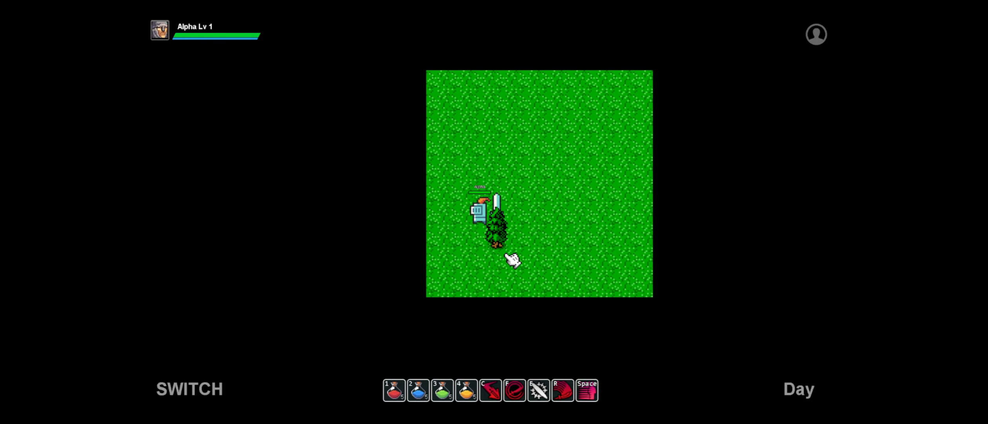
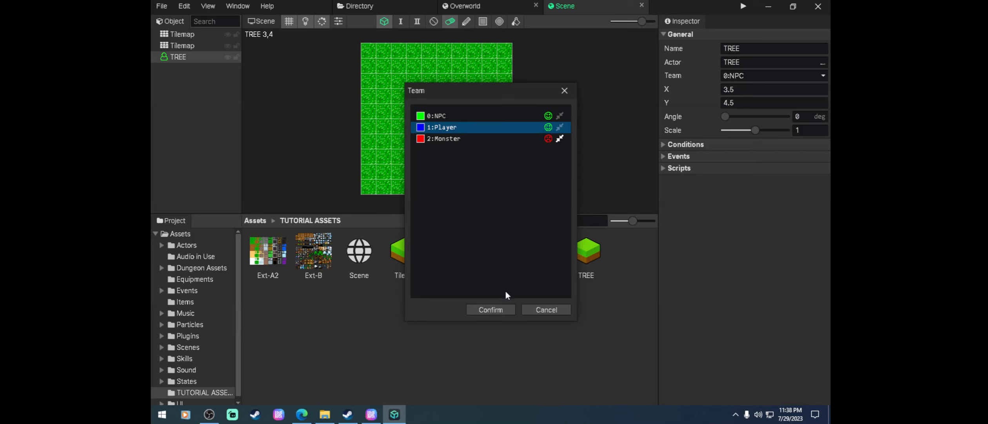
Step: Confirm the team relation changes and launch a playtest of the game
click(495, 308)
click(739, 8)
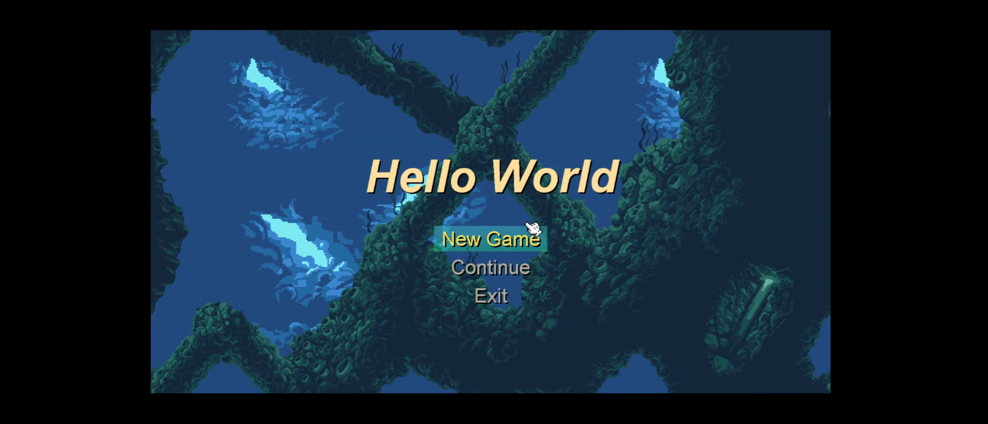
Step: Start a new game and run the knight back and forth around the pine tree
click(524, 235)
key(w)
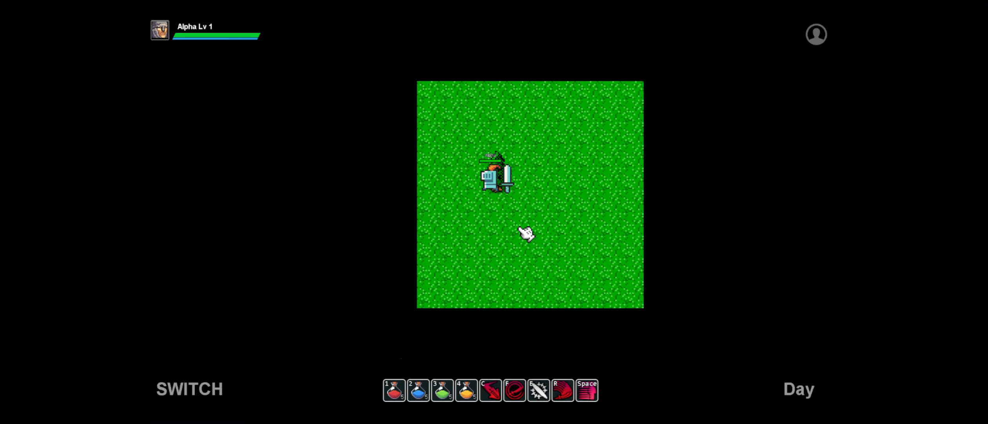
key(s)
key(w)
key(d)
key(w)
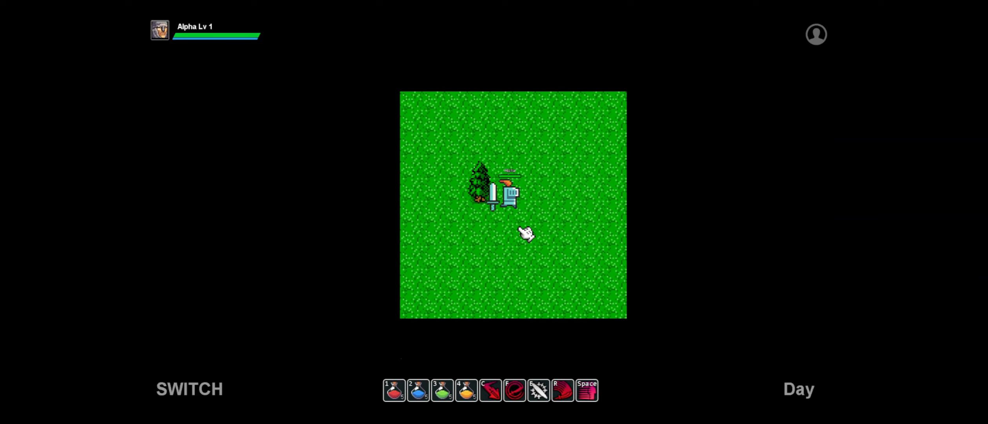
key(a)
key(d)
key(a)
key(d)
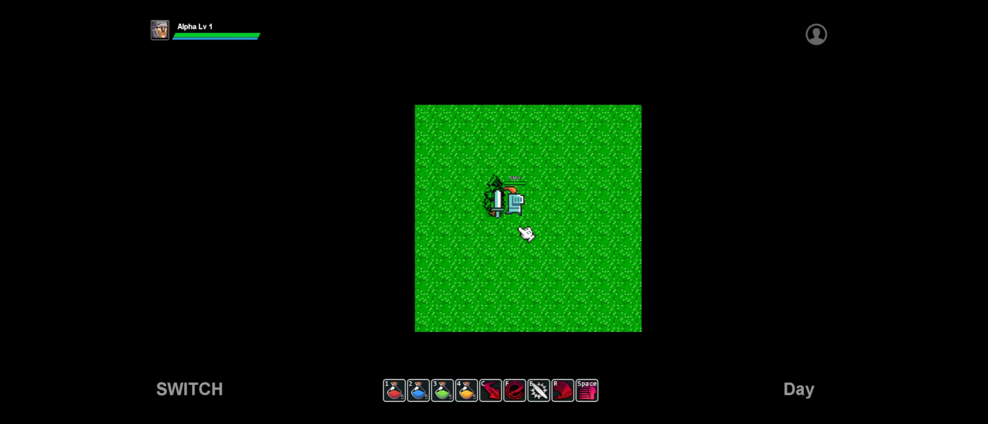
key(a)
key(d)
Step: Strike the tree with the sword three times, then quit the playtest
key(d)
click(486, 215)
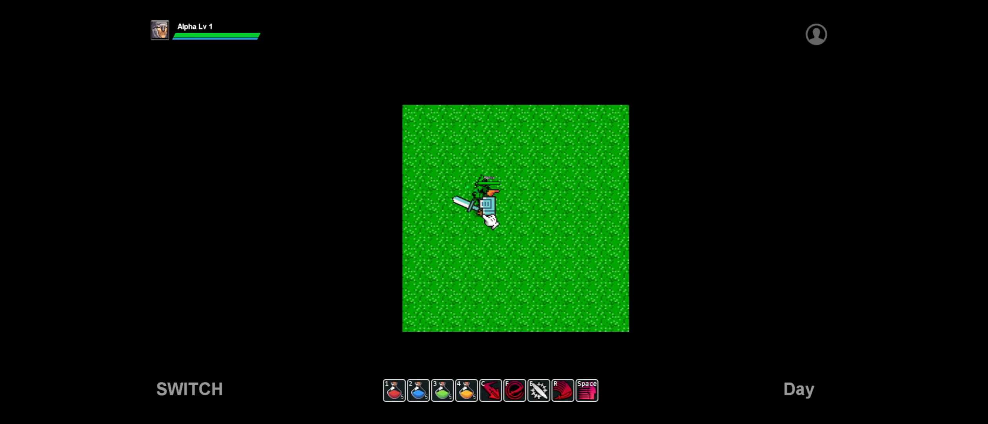
click(486, 214)
key(d)
key(a)
click(472, 212)
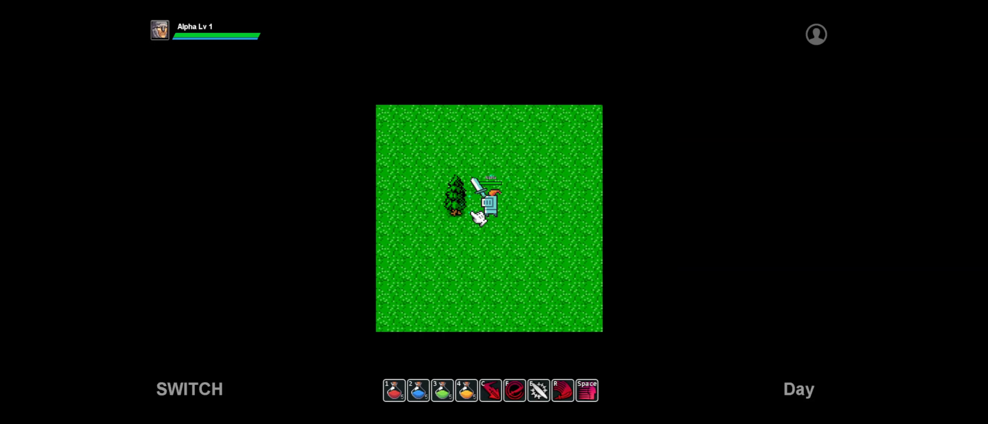
key(alt+F4)
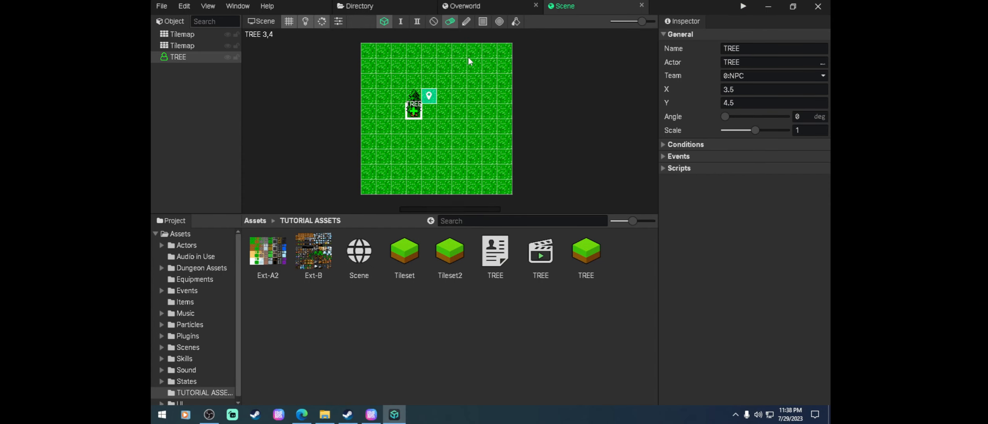
Step: In the Team window, make 1:Player hostile toward 0:NPC and confirm
click(250, 8)
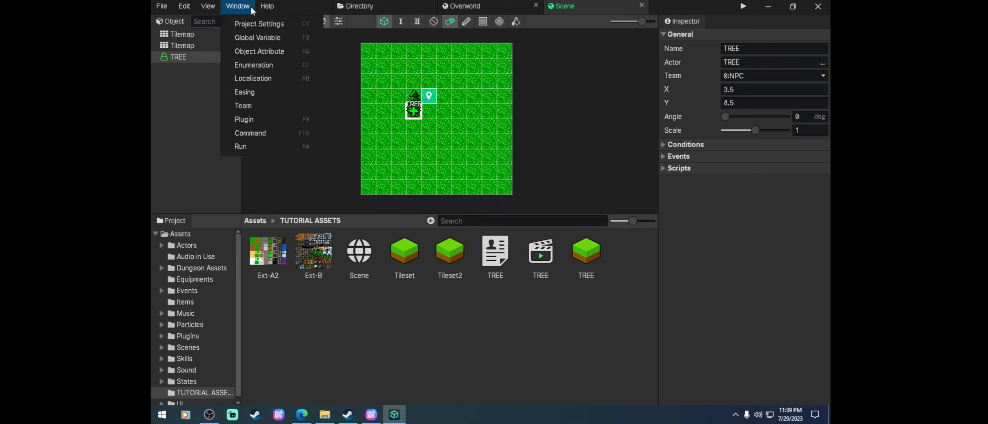
click(252, 106)
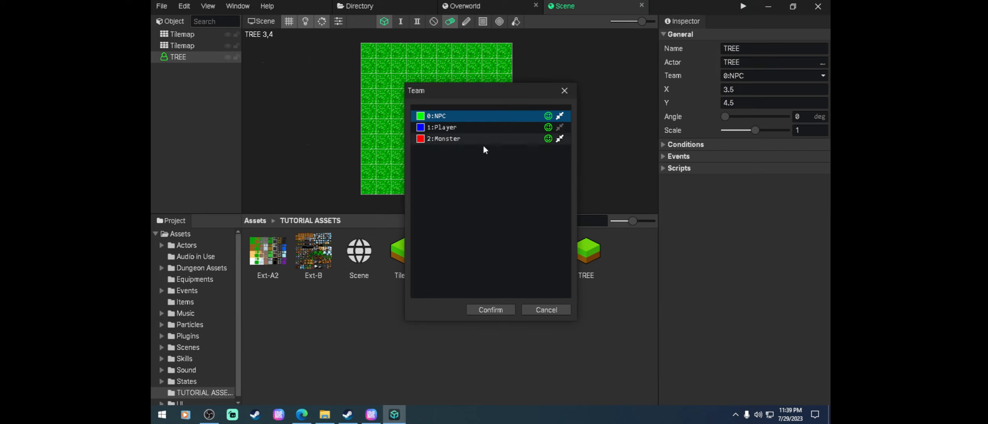
click(467, 129)
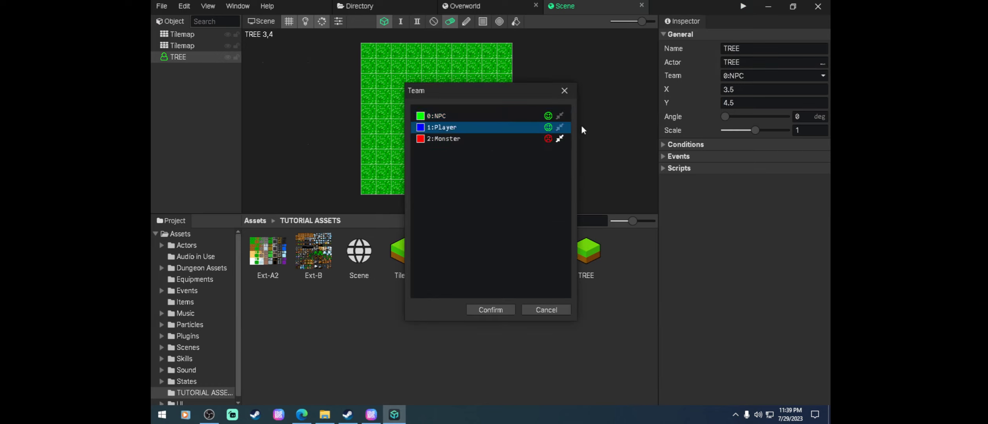
click(549, 116)
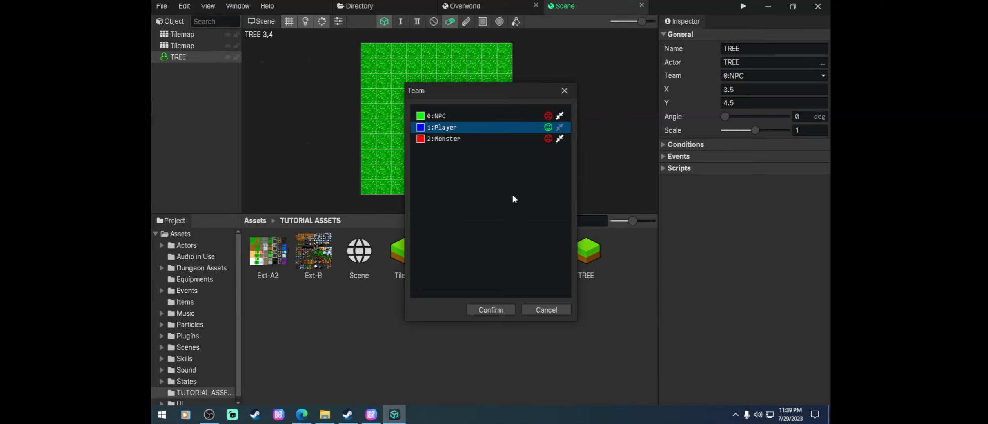
click(506, 309)
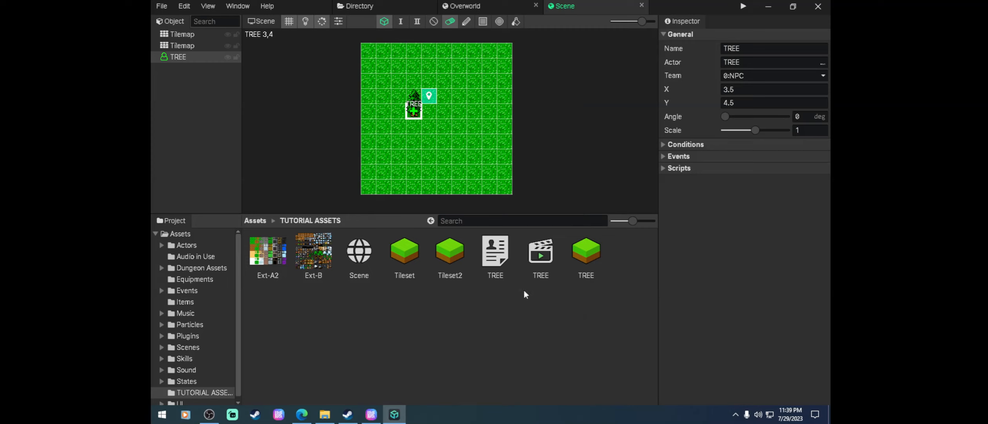
Step: Compare the TREE actor's properties with the Warrior actor's in the Actors folder
click(496, 255)
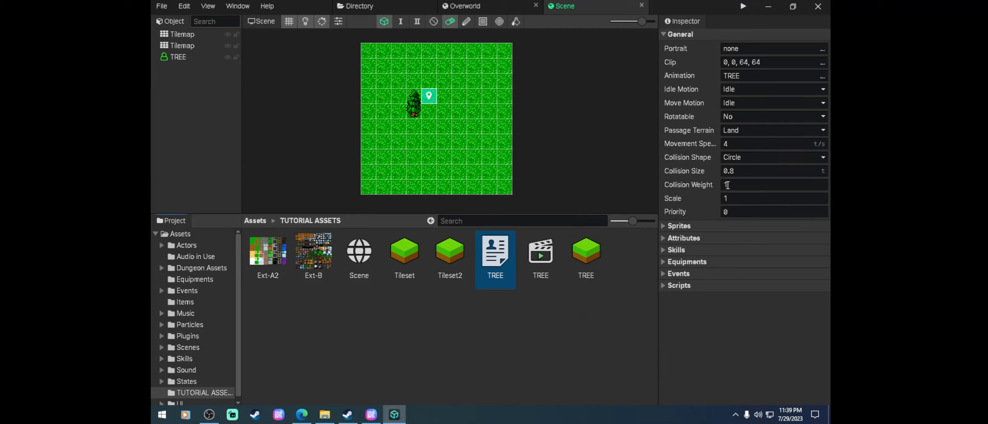
click(753, 185)
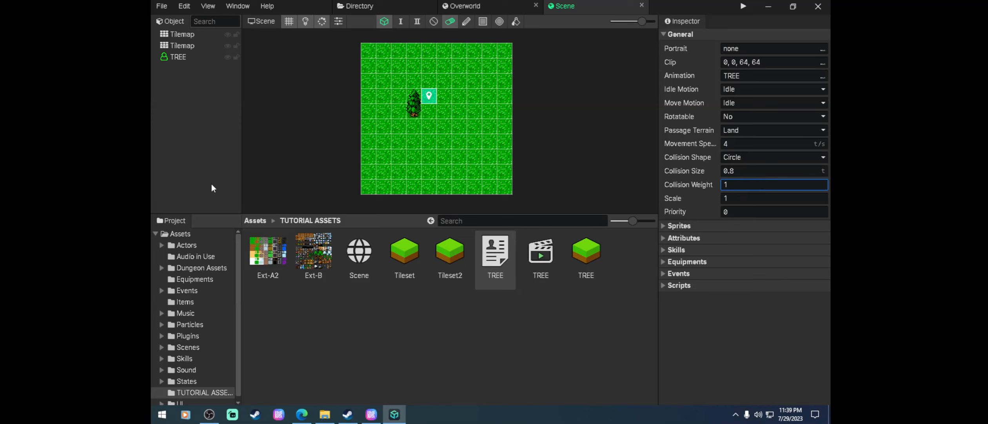
click(195, 244)
click(392, 262)
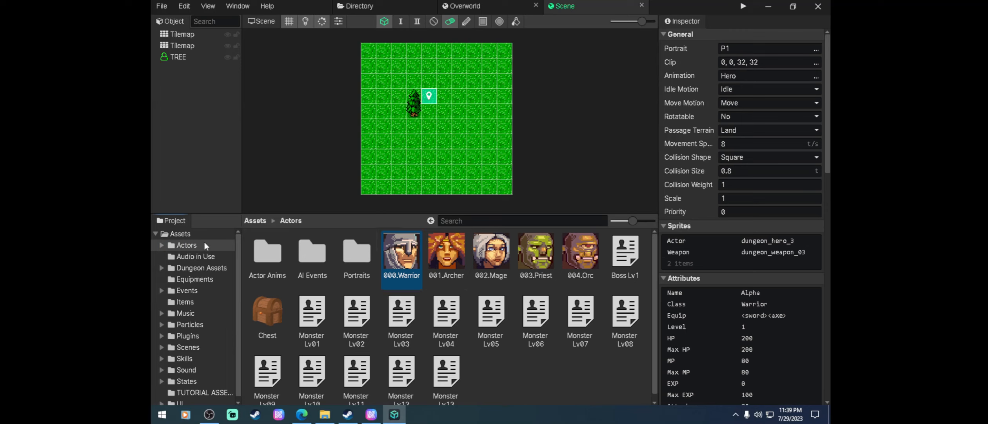
click(204, 392)
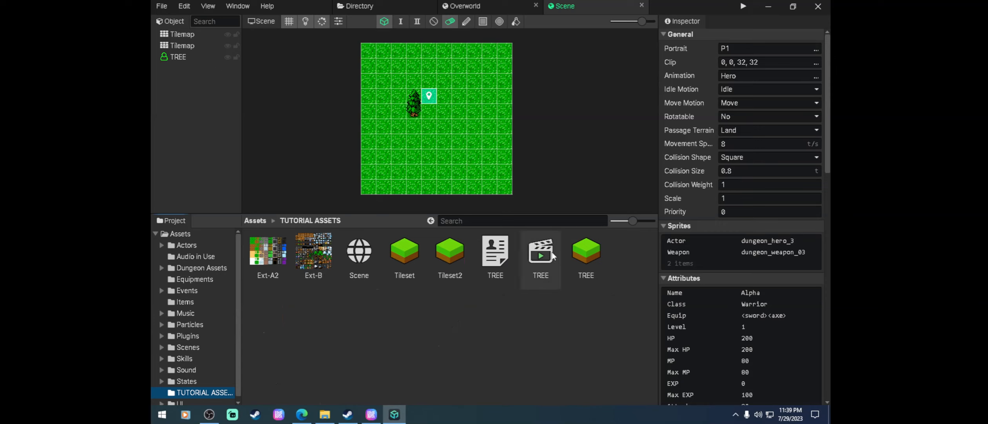
Step: Set the TREE actor's Collision Weight to 2
click(495, 255)
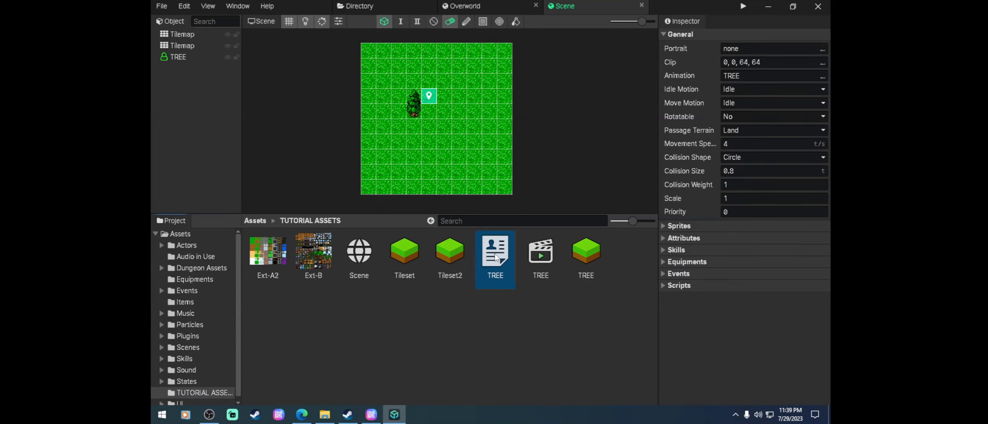
click(738, 184)
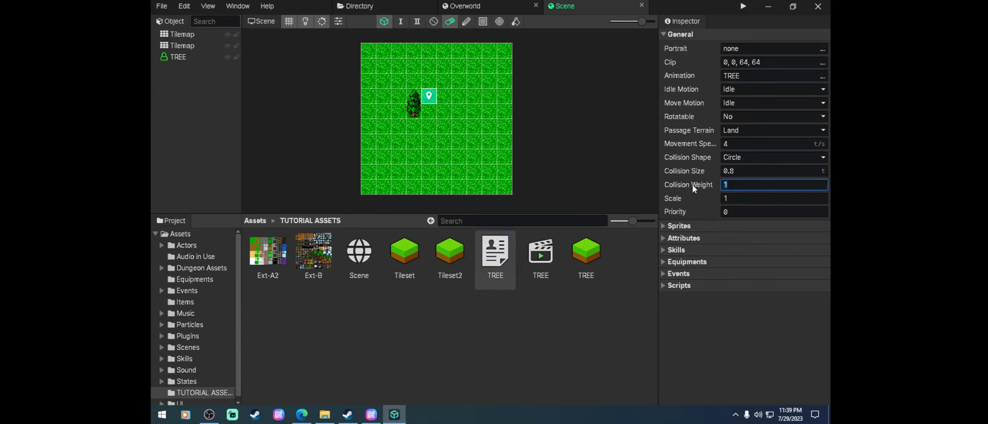
text(2)
Step: Launch a playtest, start a new game and strike the tree six times
click(744, 7)
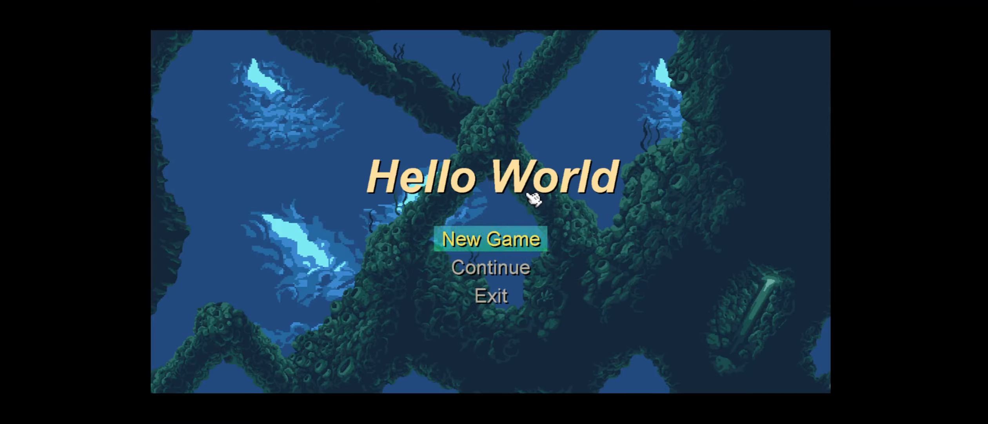
click(481, 237)
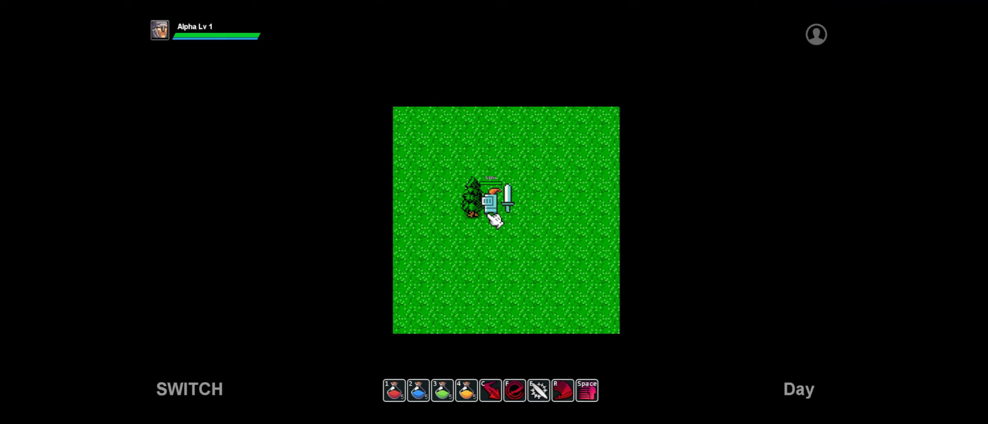
key(d)
key(a)
click(459, 212)
click(461, 213)
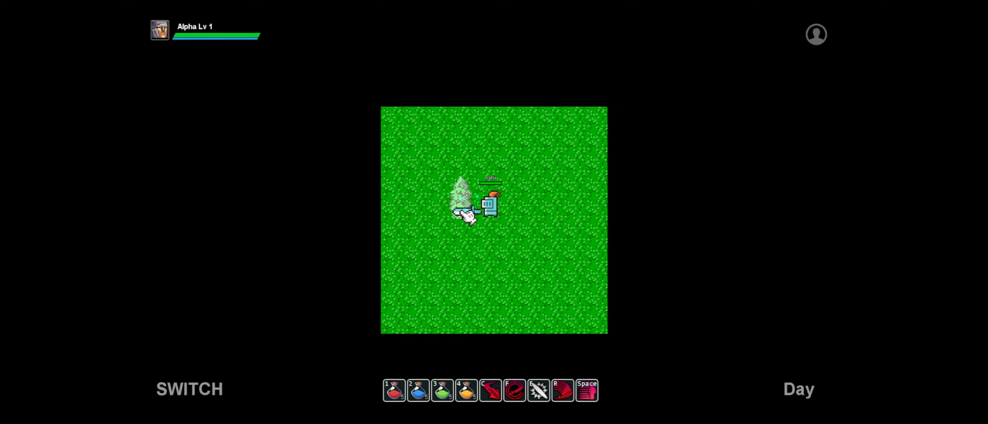
click(474, 222)
click(473, 218)
click(473, 216)
click(473, 217)
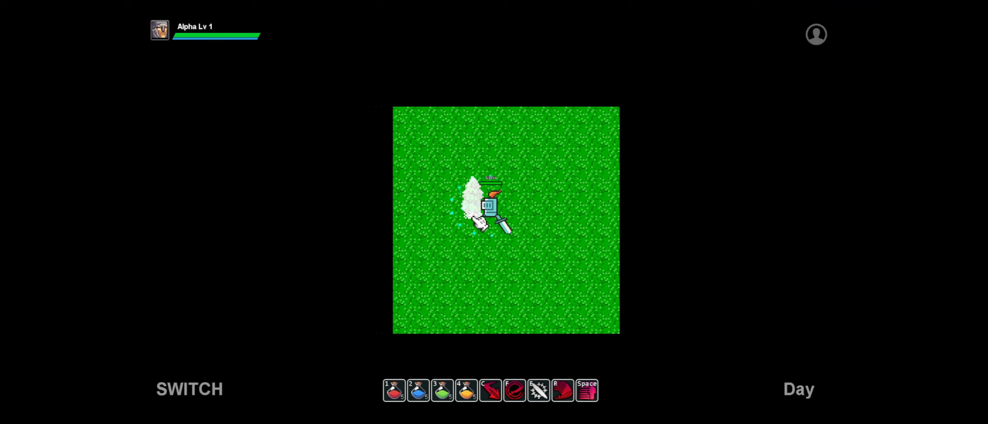
Step: Walk the knight around the tree in all four directions
key(w)
key(a)
key(s)
key(d)
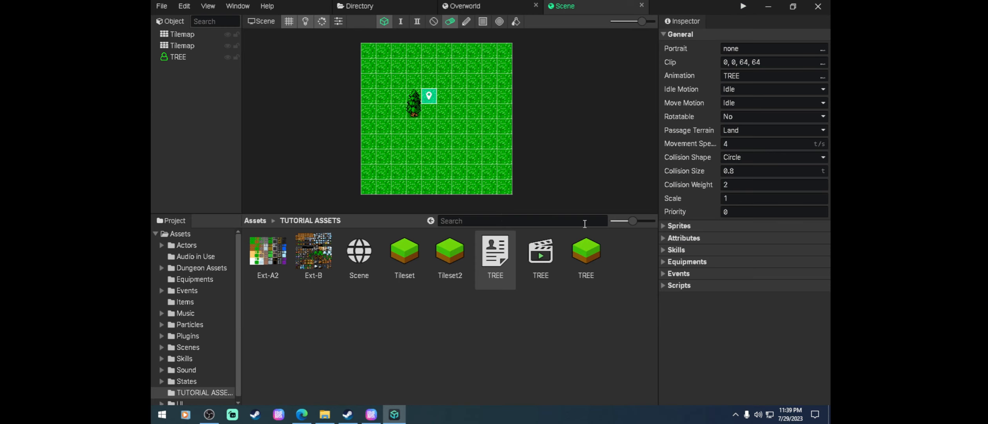
Step: Change the TREE's Collision Weight to 1.9 and relaunch the playtest
click(754, 174)
key(Tab)
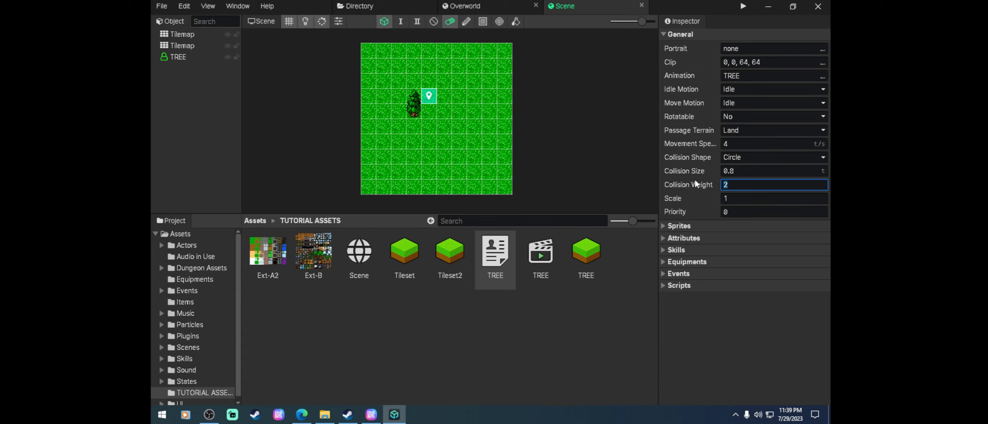
text(1.9)
click(742, 6)
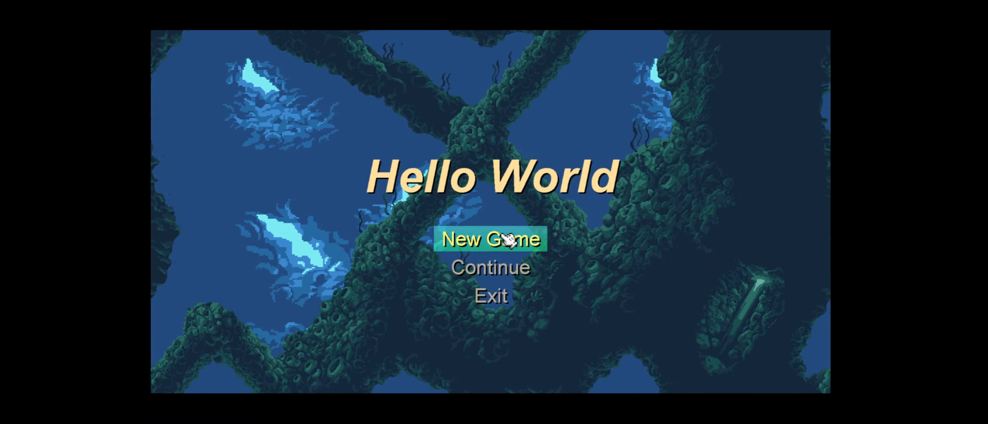
Step: Start a new game, hit the tree twice and push against it, then quit the playtest
click(505, 238)
key(d)
key(s)
key(a)
click(497, 211)
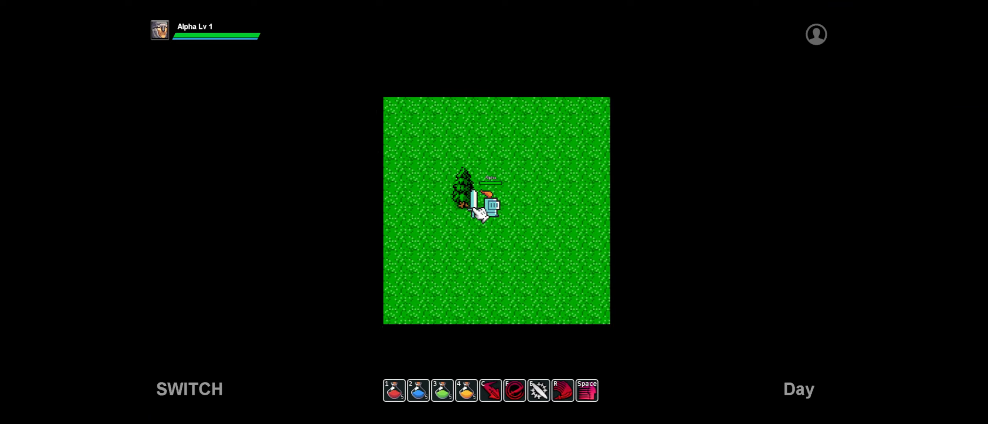
key(d)
click(455, 203)
key(a)
key(w)
key(a)
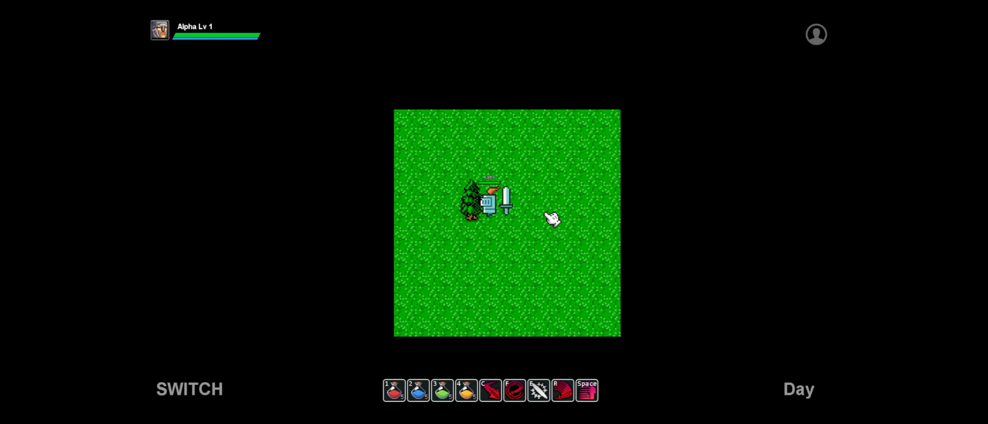
key(a)
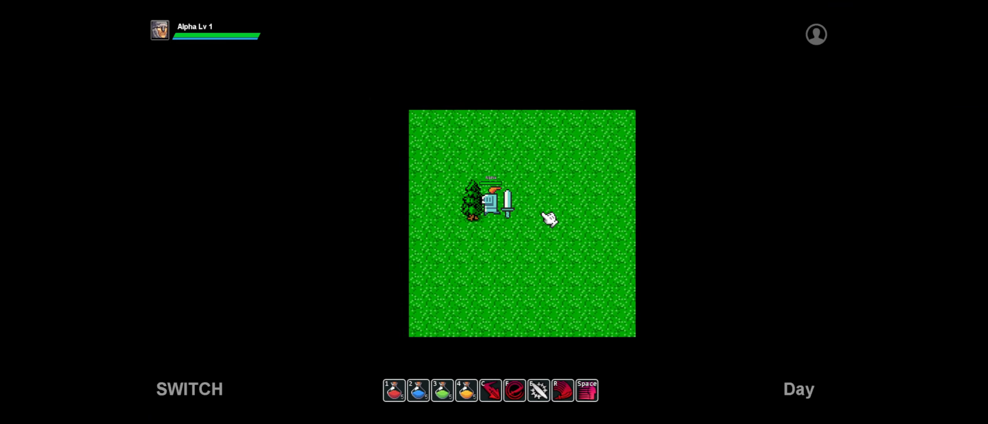
key(alt+F4)
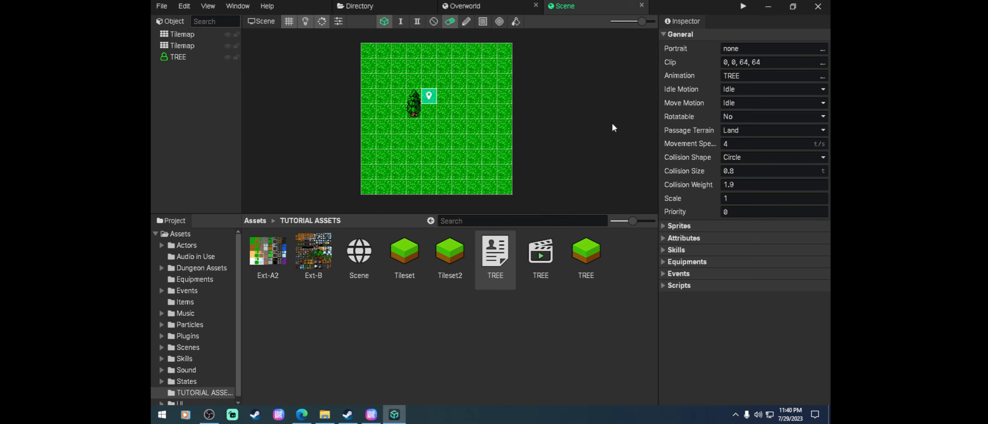
Step: Set the Collision Weight back to 2, then launch a playtest and start a new game
click(729, 185)
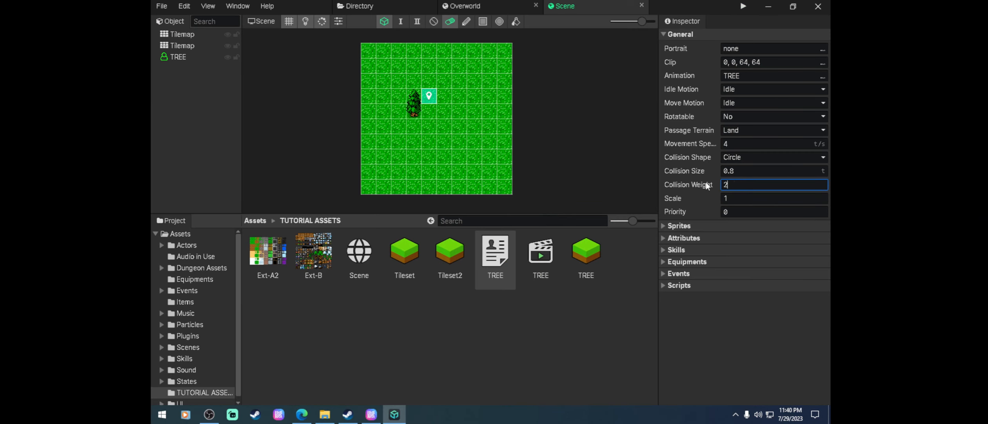
click(744, 6)
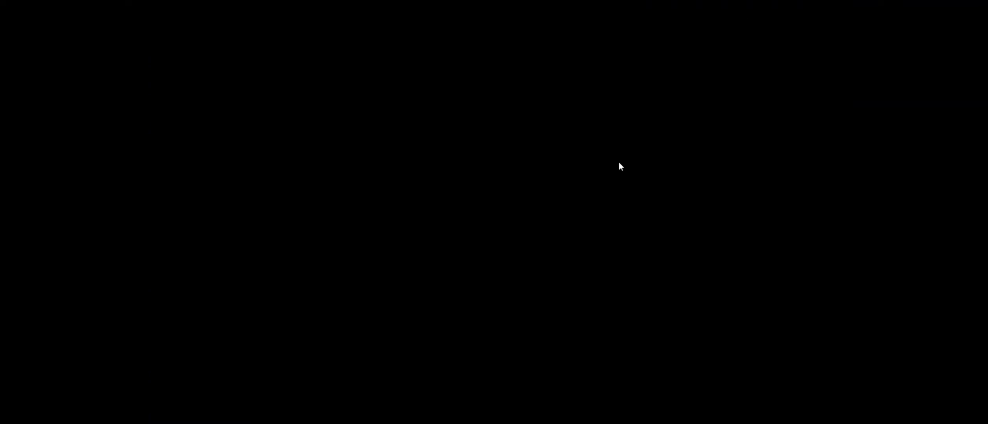
click(512, 234)
Step: Walk the knight into and around the tree, swing once, then end the test
key(d)
key(s)
key(a)
click(439, 225)
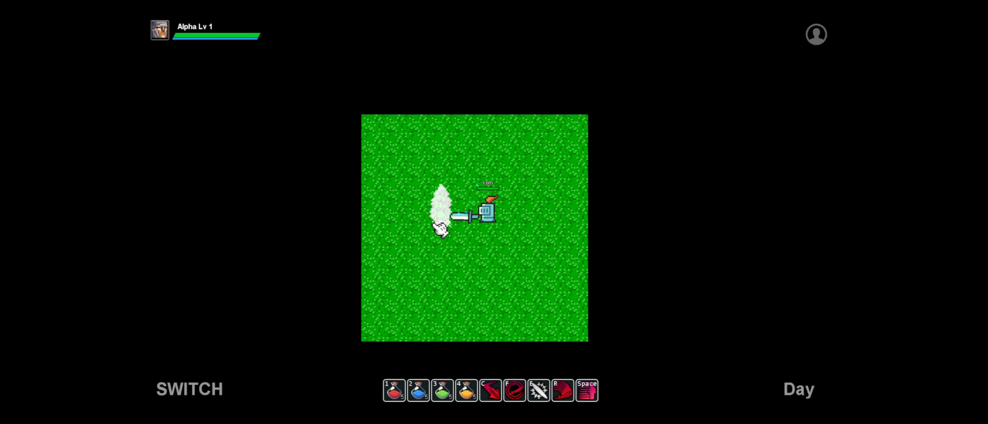
key(a)
key(w)
key(s)
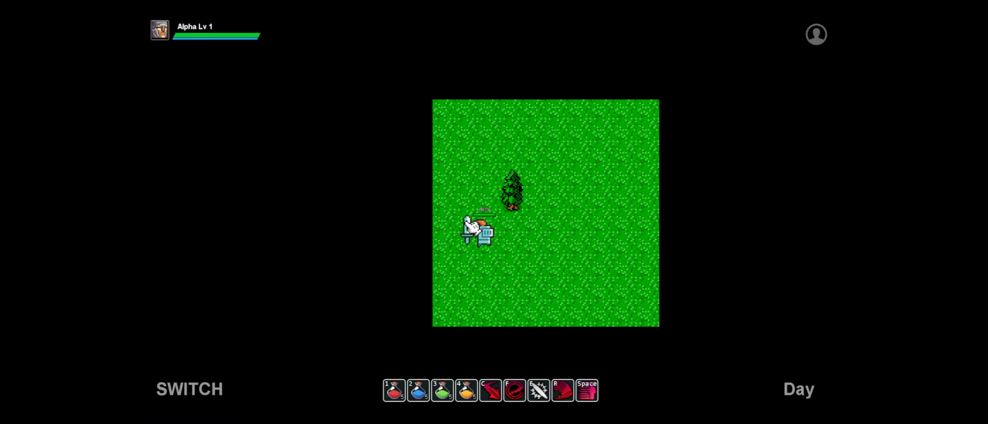
key(d)
key(Escape)
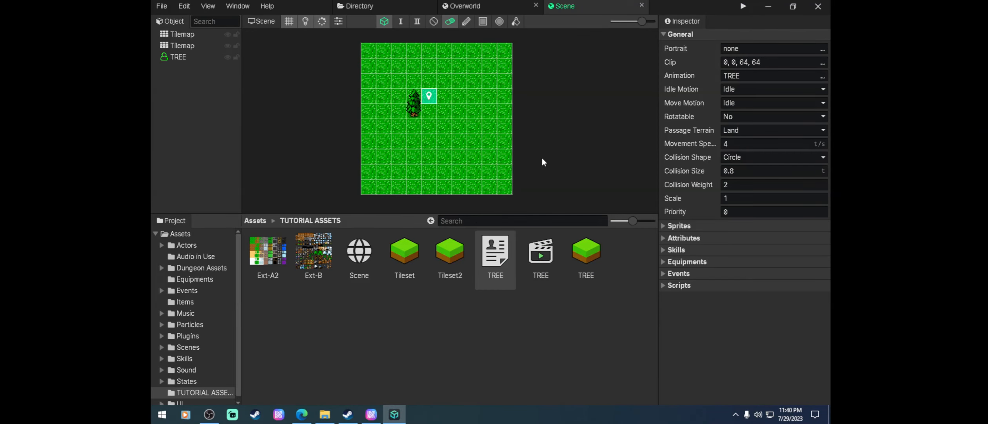
Step: Select the placed tree, paste three copies and move them onto separate tiles
click(496, 252)
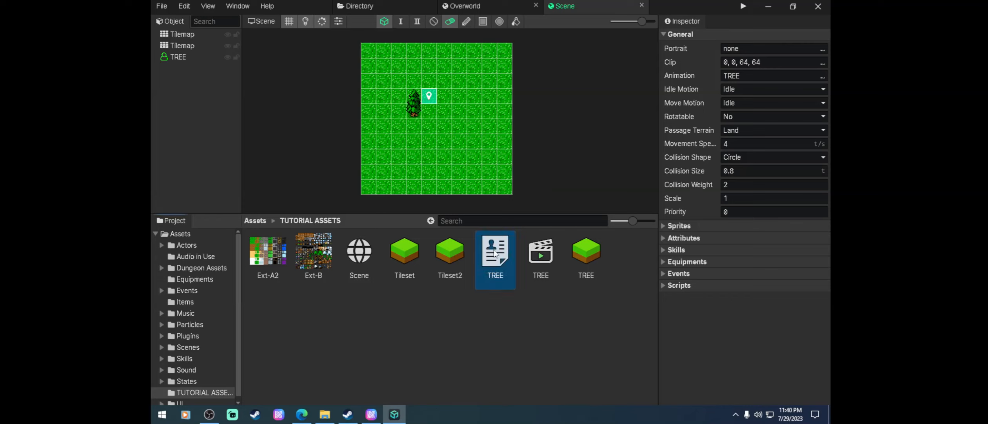
click(415, 113)
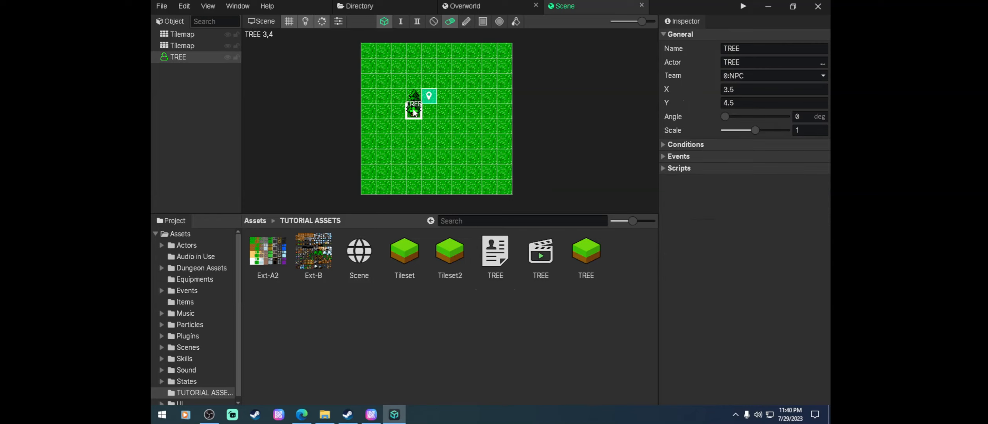
key(ctrl+v)
key(ctrl+v)
key(ctrl+v)
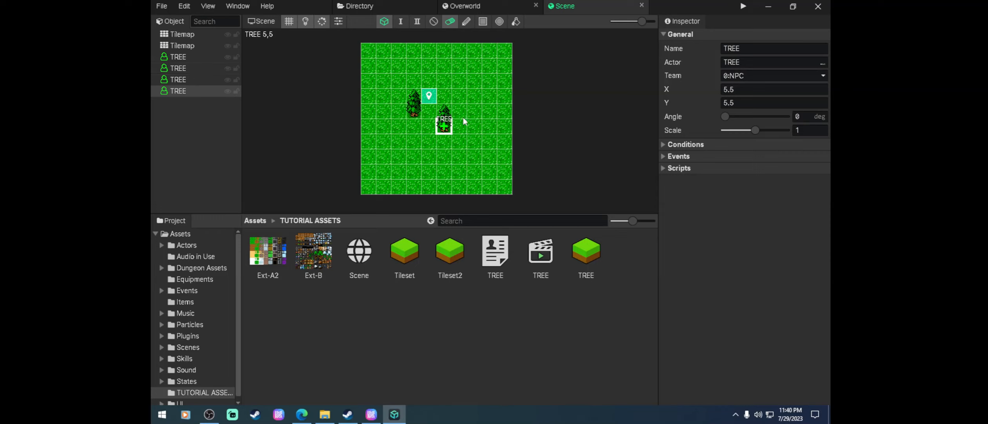
key(ctrl+v)
drag(448, 127, 425, 165)
Step: Paste more trees onto tiles 5,2, 7,9 and 1,2, then launch a playtest
key(ctrl+v)
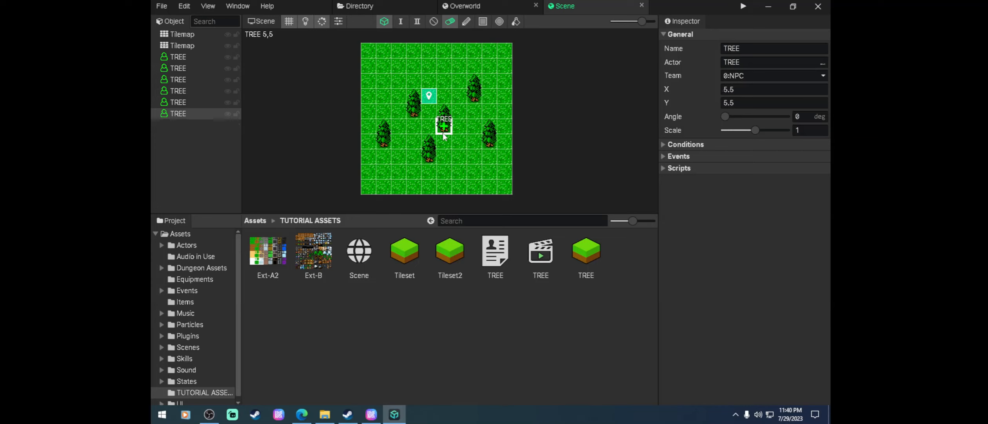
drag(448, 126, 446, 77)
key(ctrl+v)
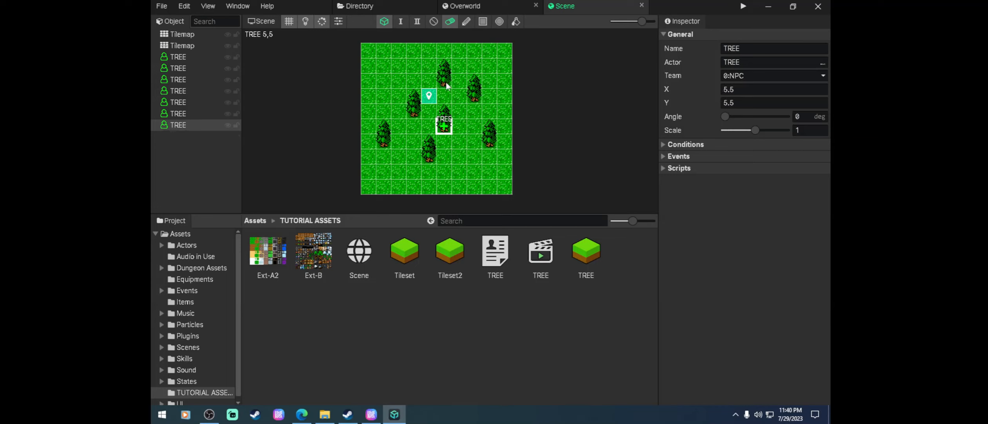
drag(449, 125, 459, 171)
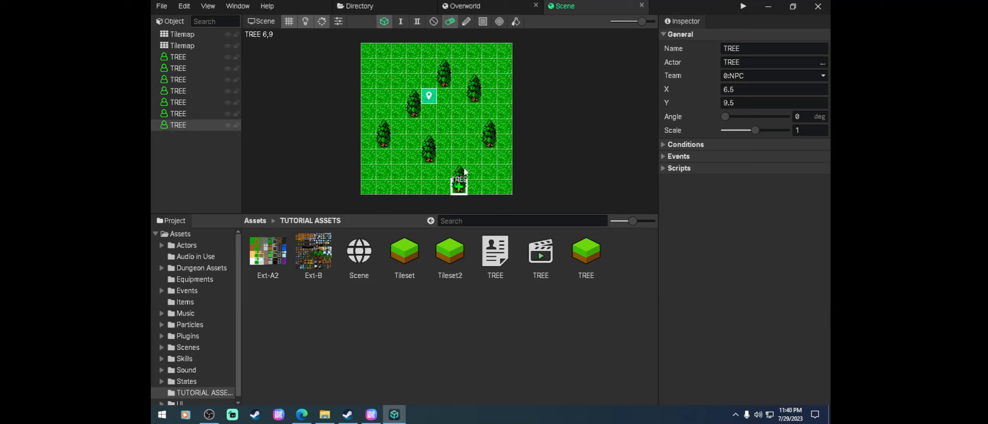
key(ctrl+v)
drag(448, 122, 387, 63)
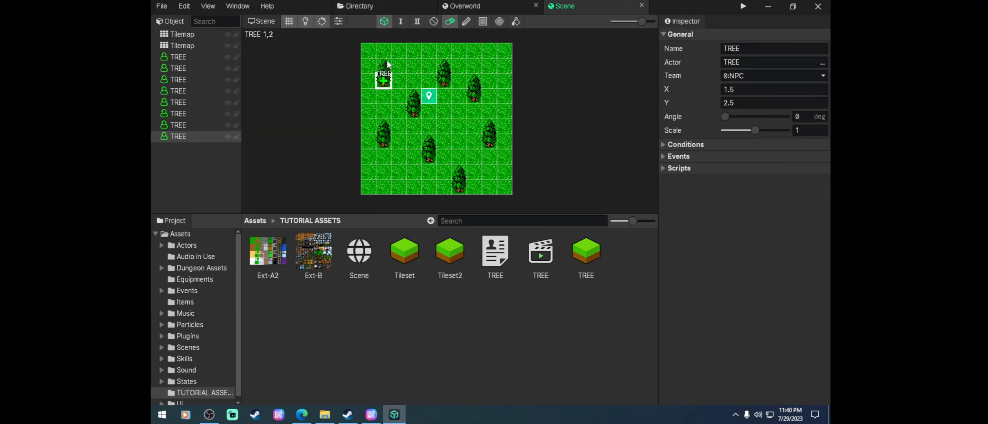
click(732, 11)
Step: Start a new game and walk the knight north, west and south through the trees
click(492, 243)
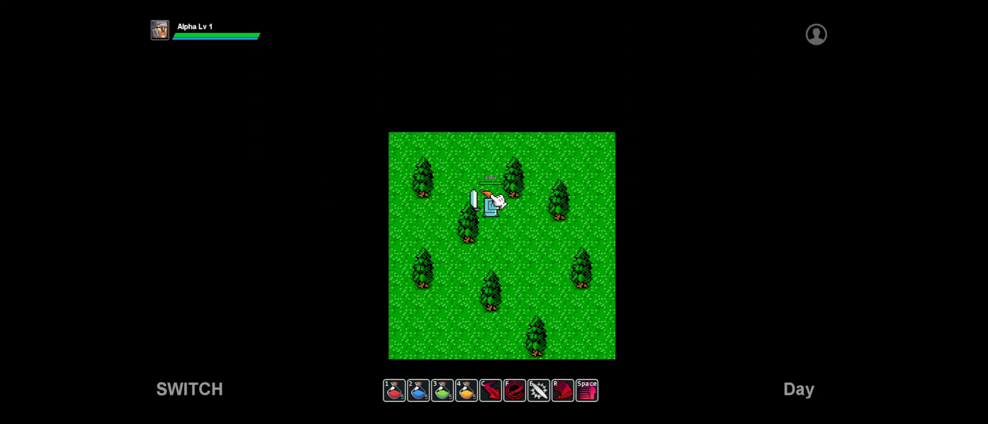
key(a)
key(d)
key(w)
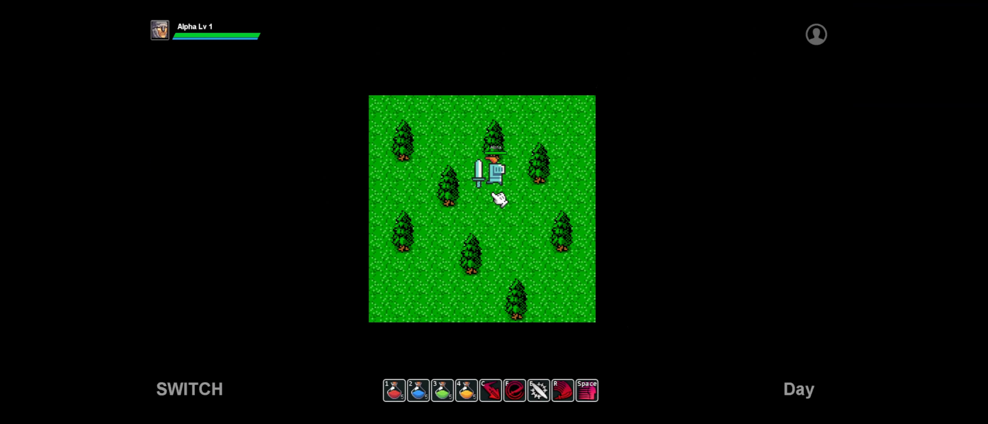
key(a)
key(s)
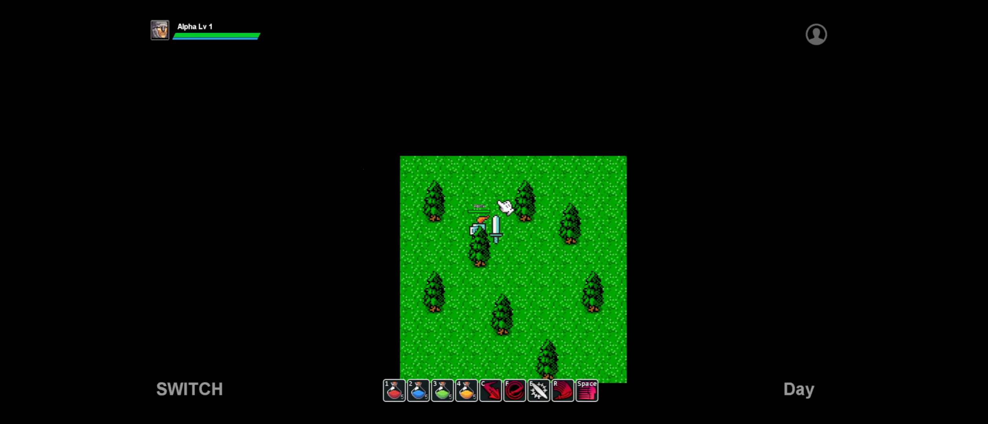
key(s)
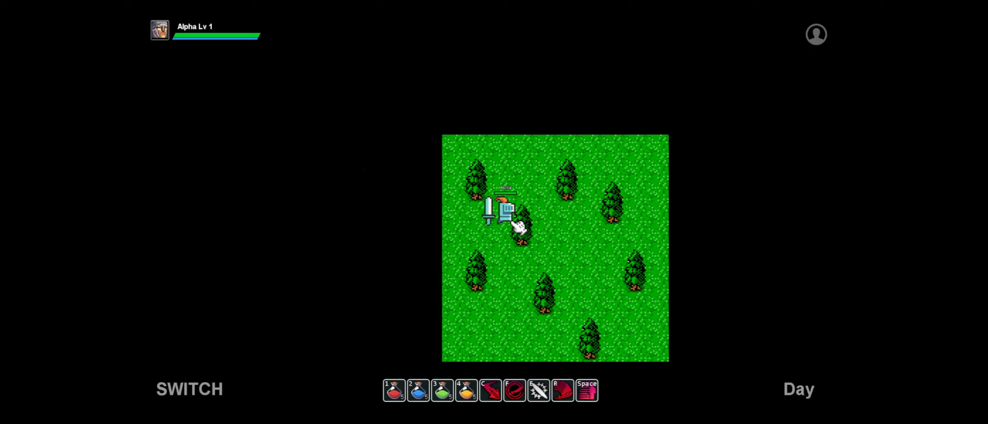
key(d)
Step: Attack the trees with a swing, a spin attack and a thrust, then quit
click(537, 236)
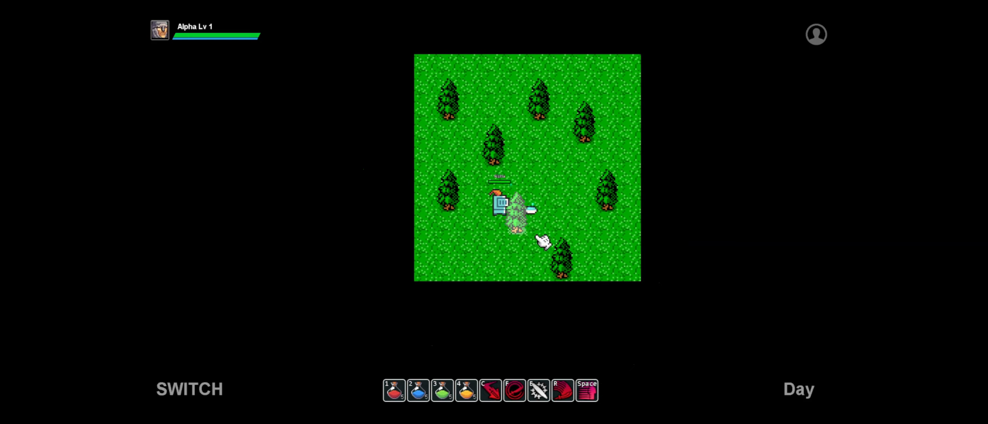
key(w)
key(a)
key(f)
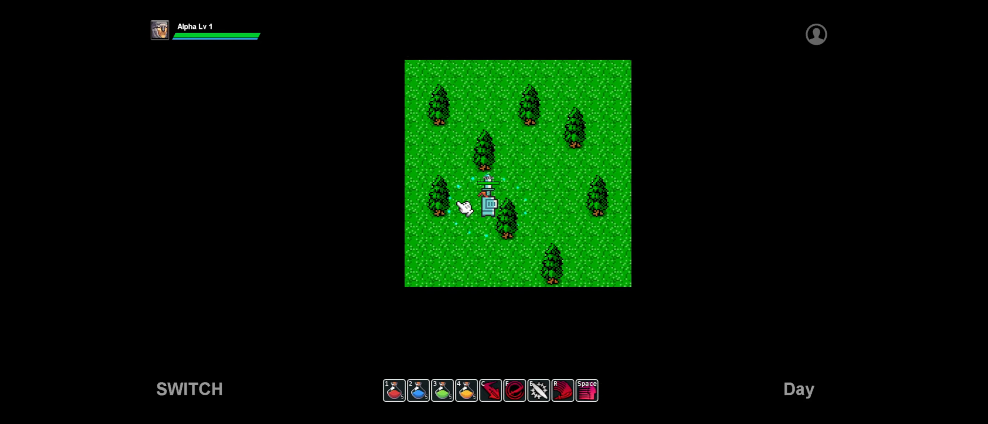
key(d)
click(534, 199)
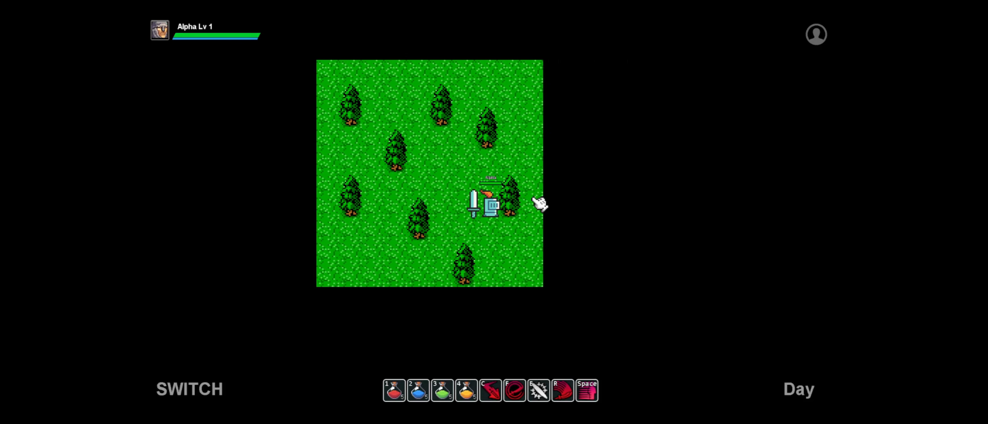
key(Escape)
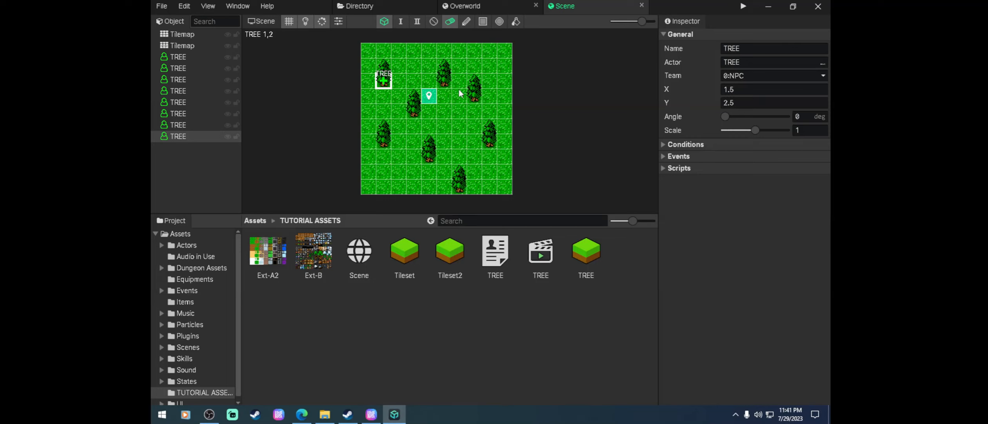
Step: Select the tree at tile 5,2, then view the TREE asset and toggle its Attributes list
click(445, 83)
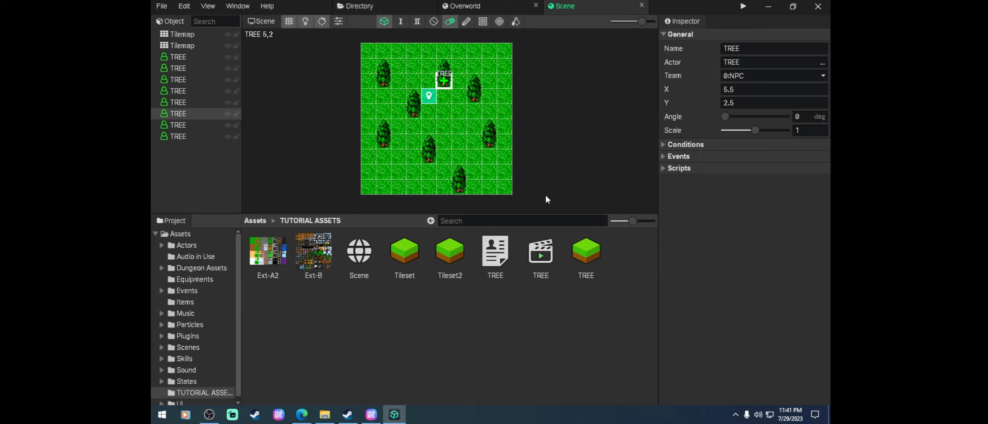
click(492, 254)
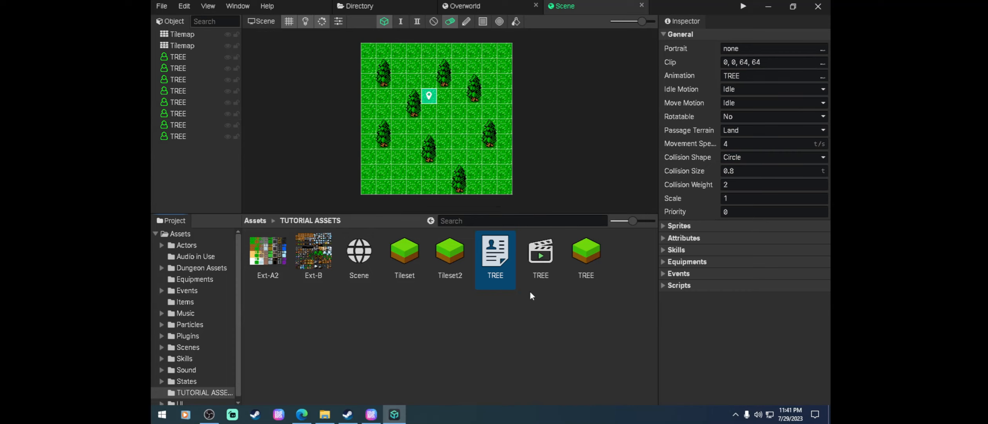
click(663, 238)
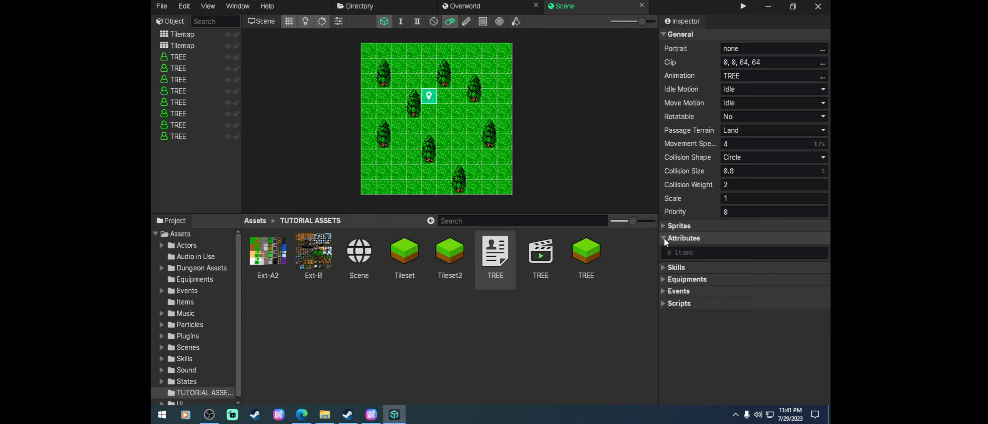
click(665, 237)
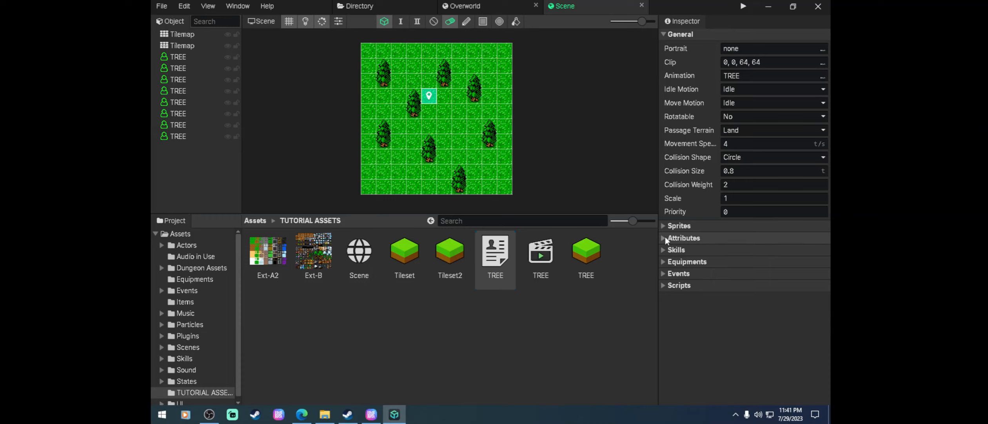